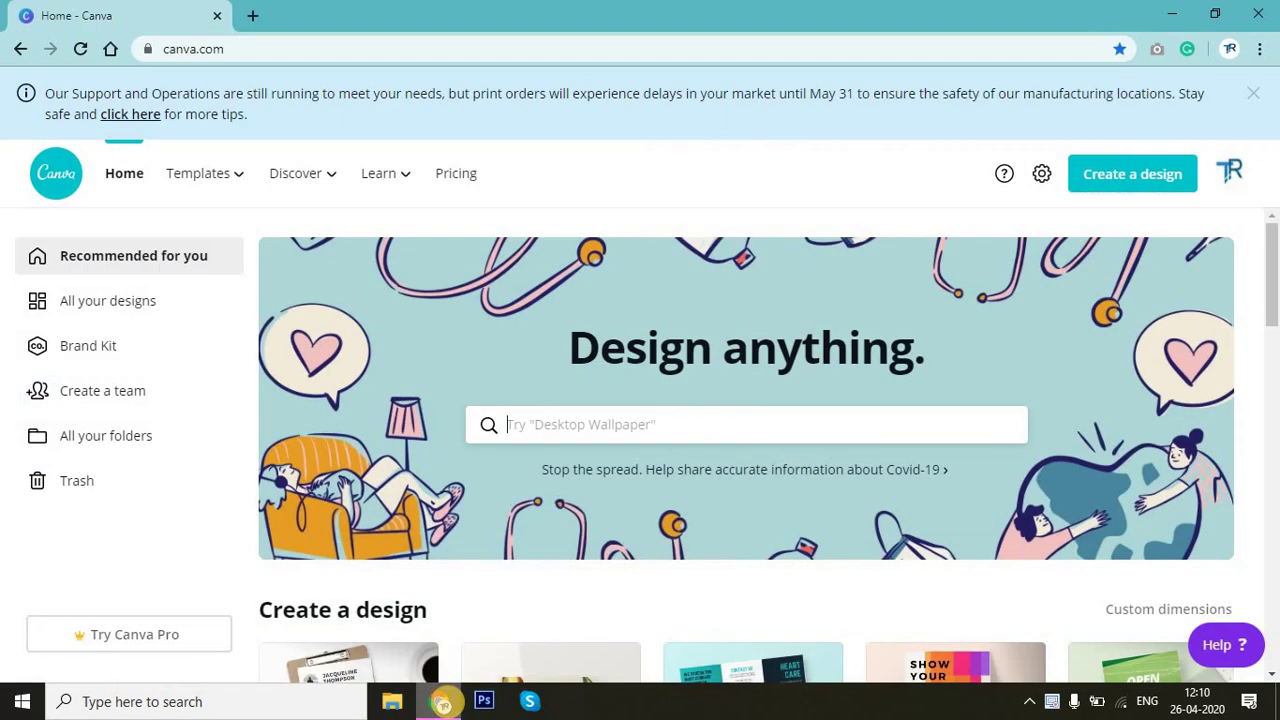
Step: Search the design types for 't sh' and start a blank T-Shirt design
click(908, 217)
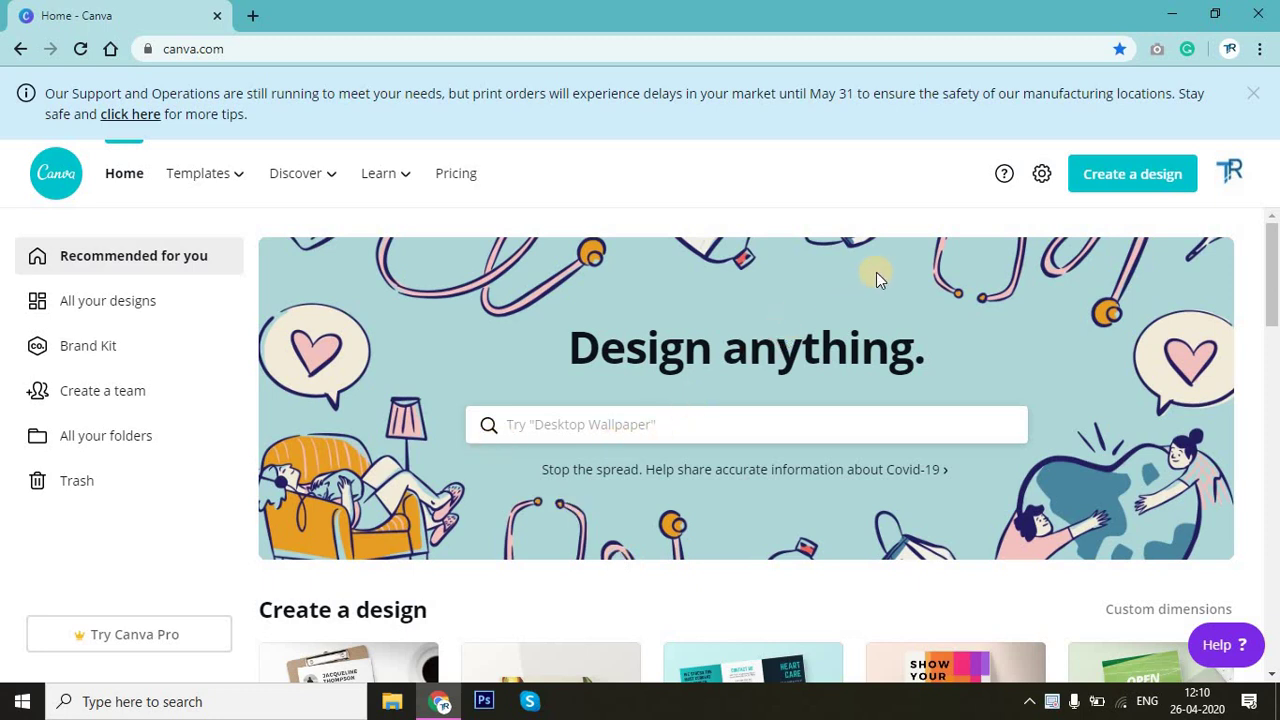
click(1139, 180)
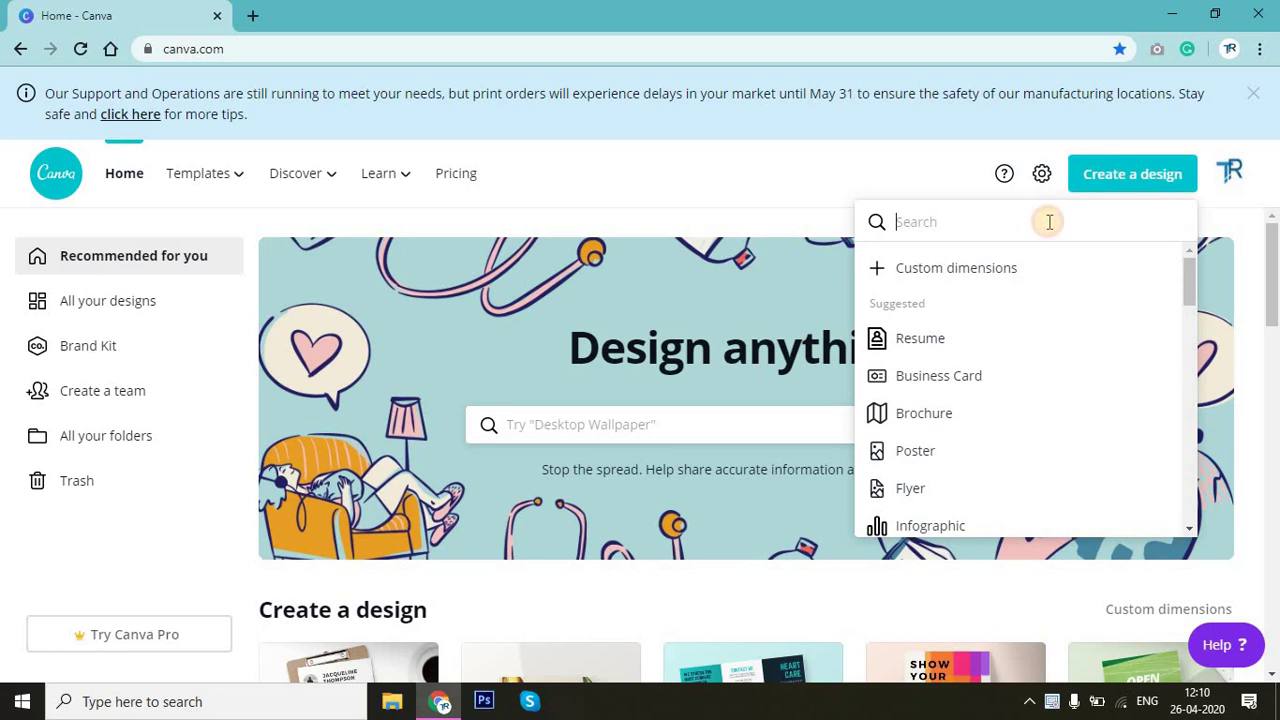
text(t)
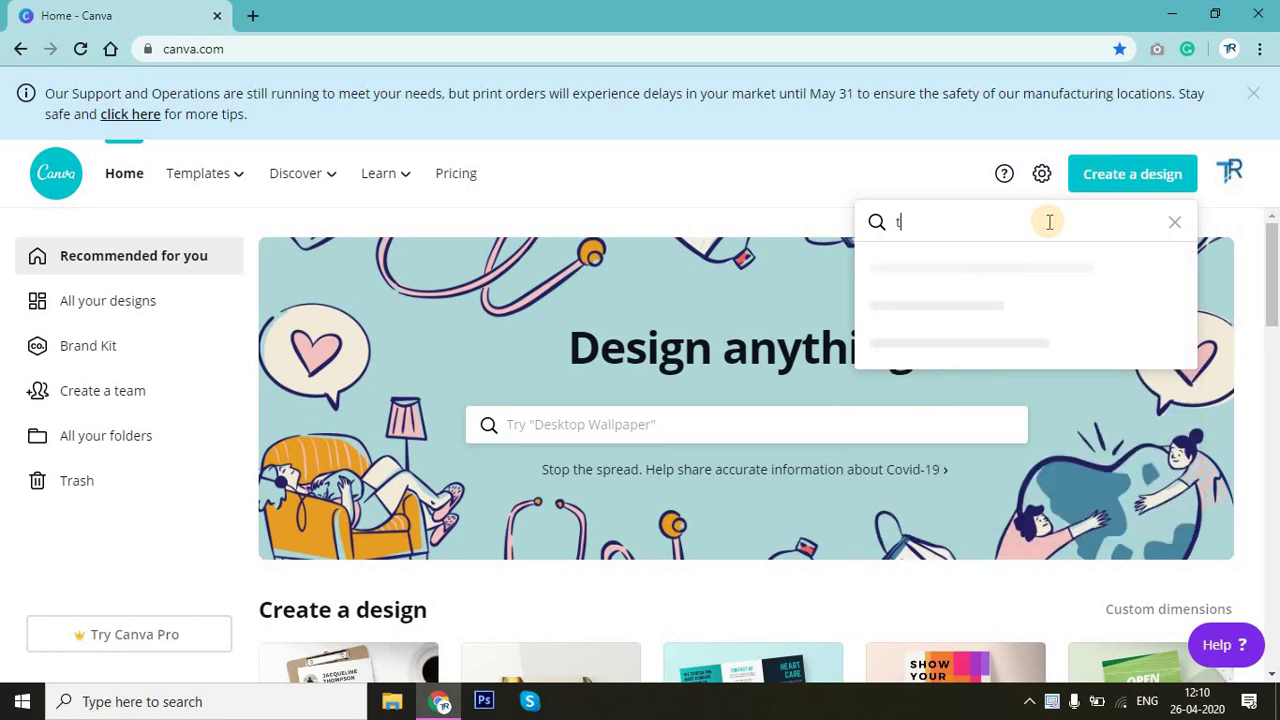
text( sh)
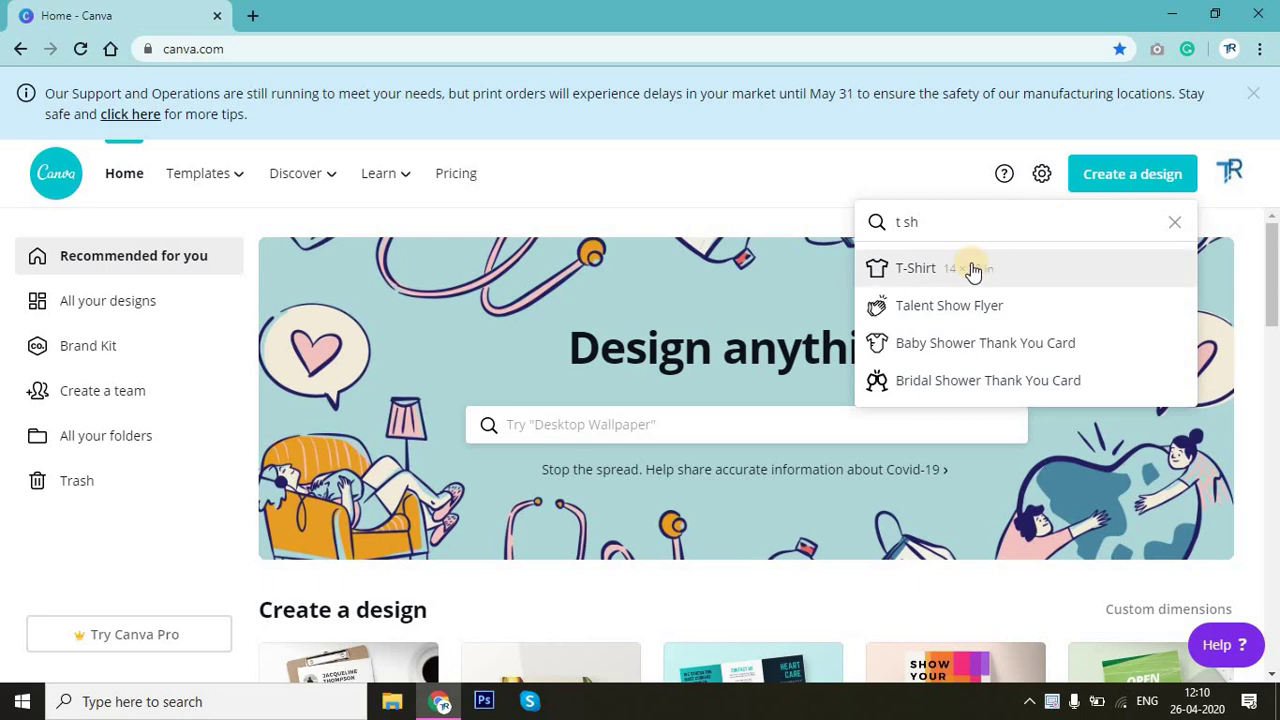
click(972, 270)
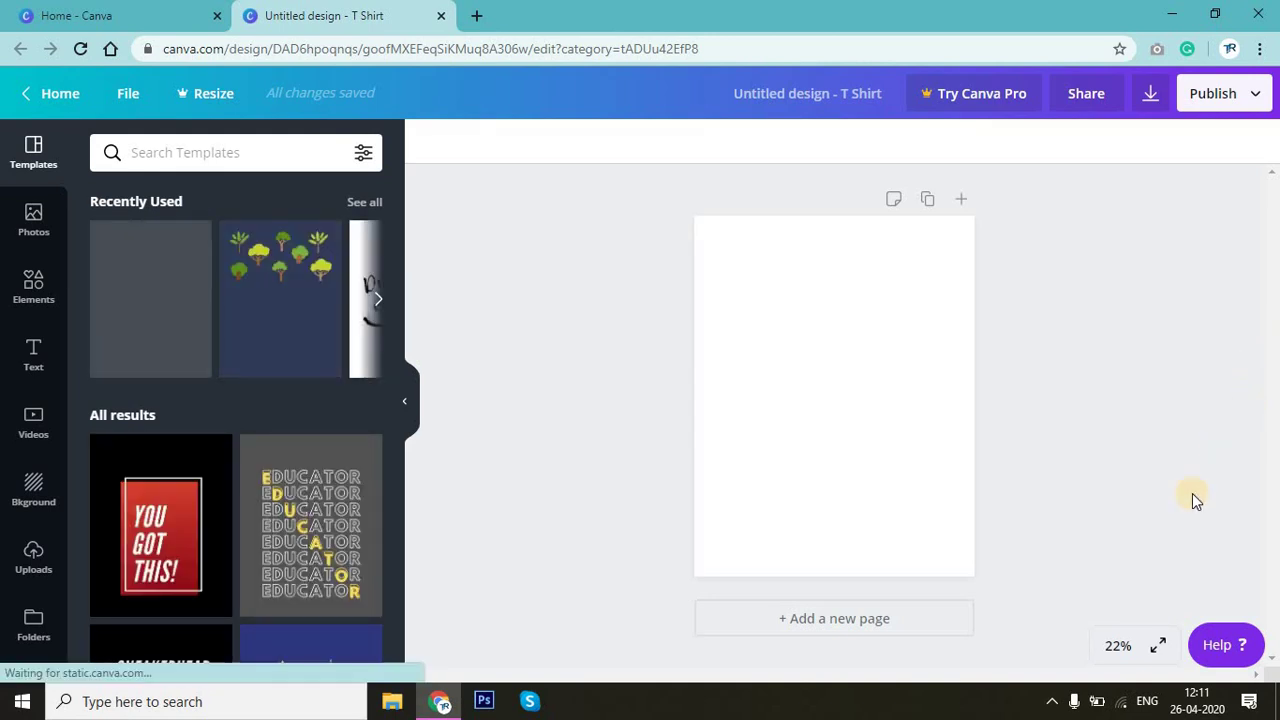
scroll(222, 483, down, 3)
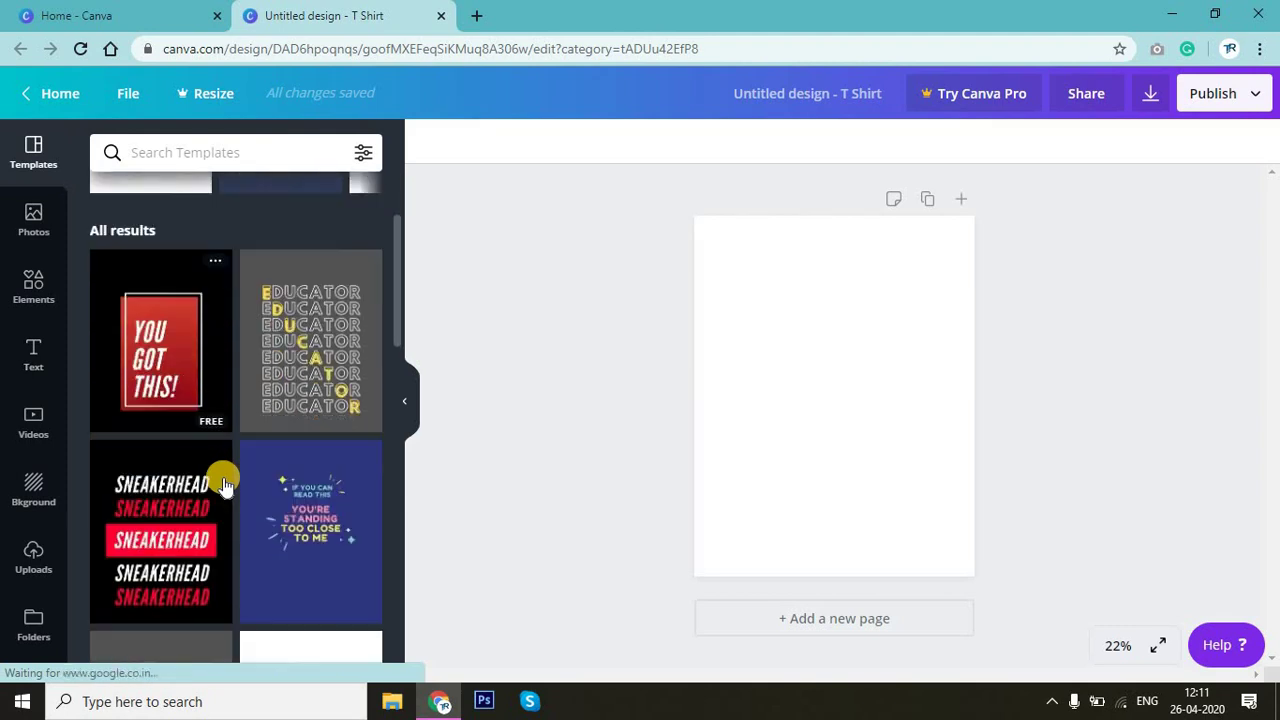
mouse_move(160, 435)
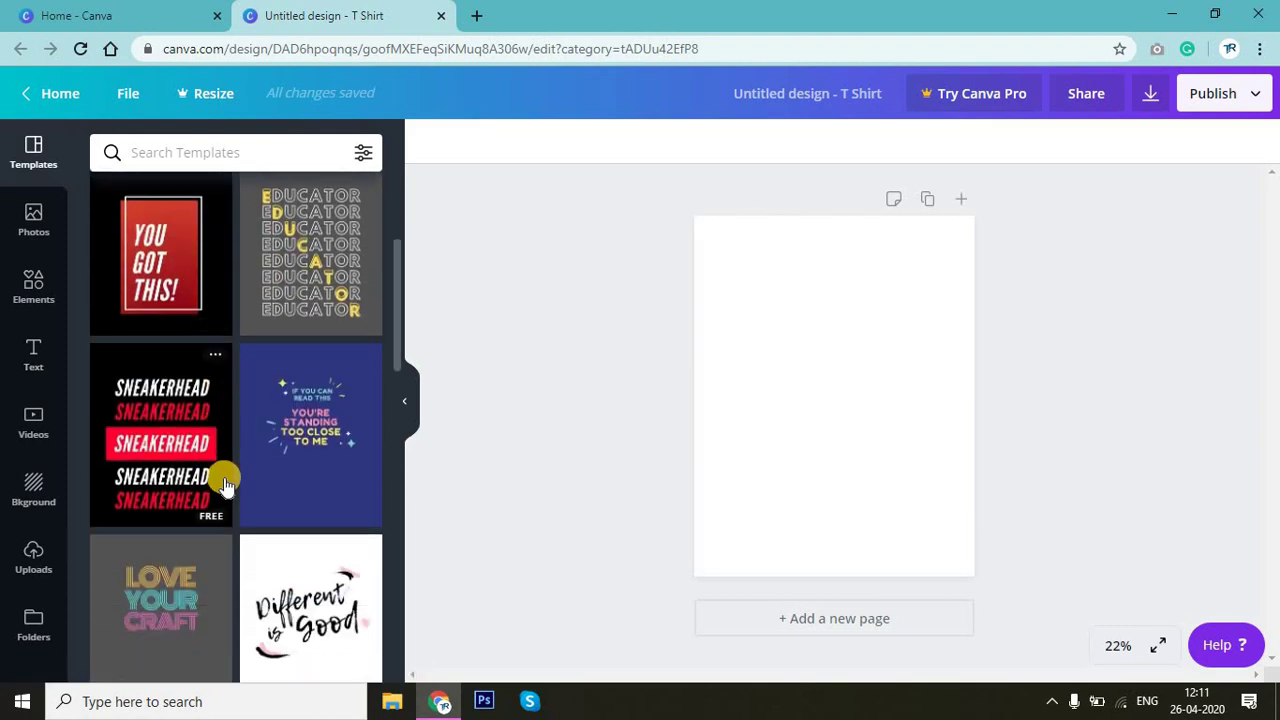
scroll(225, 485, down, 2)
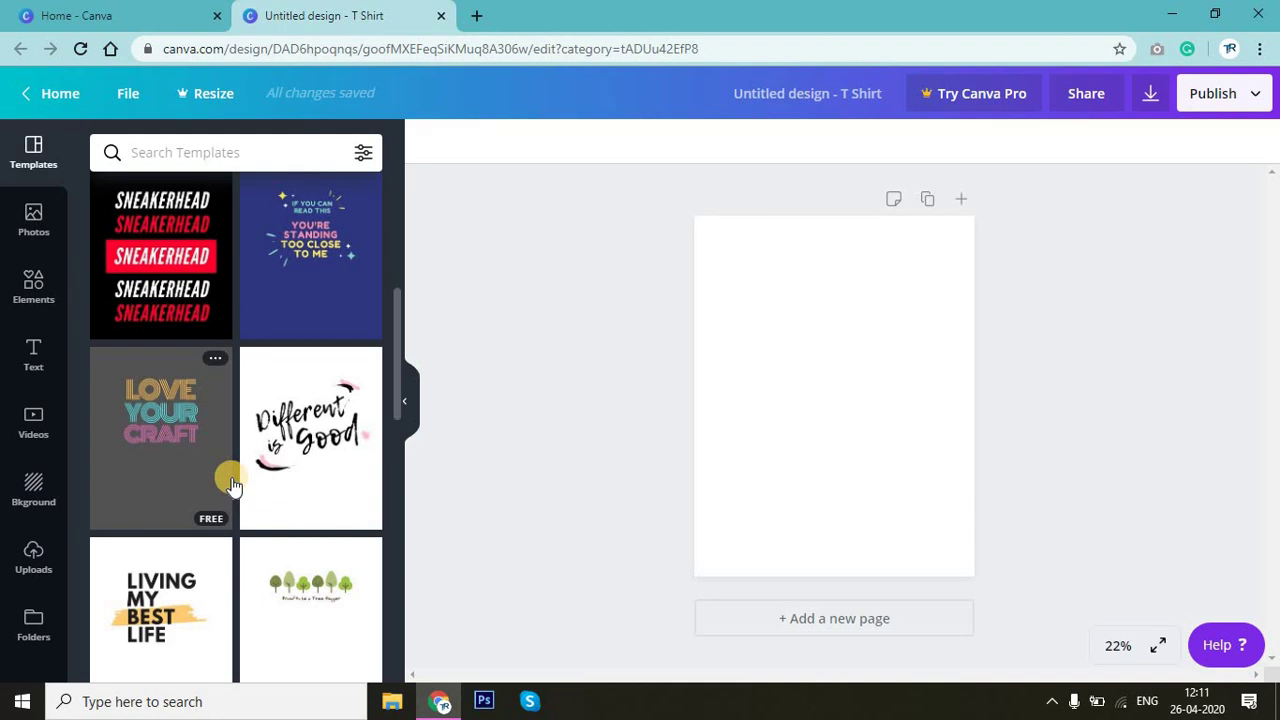
mouse_move(310, 438)
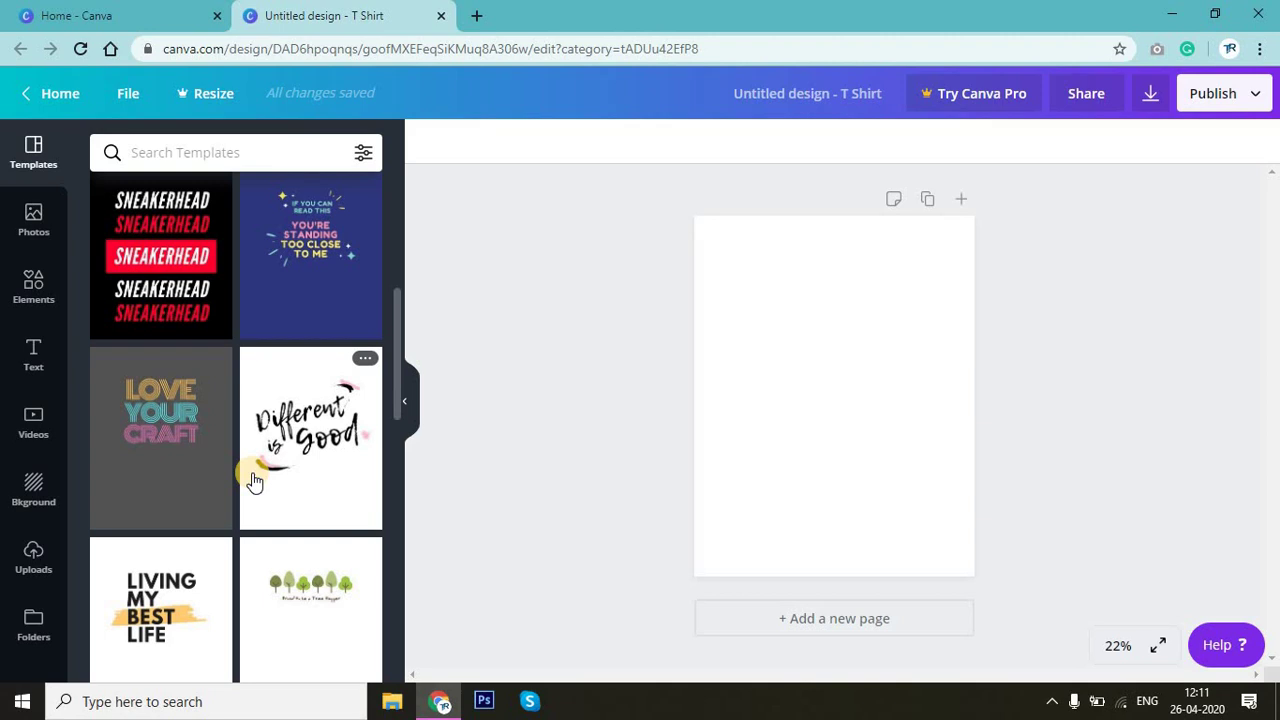
scroll(254, 481, down, 3)
scroll(254, 481, down, 1)
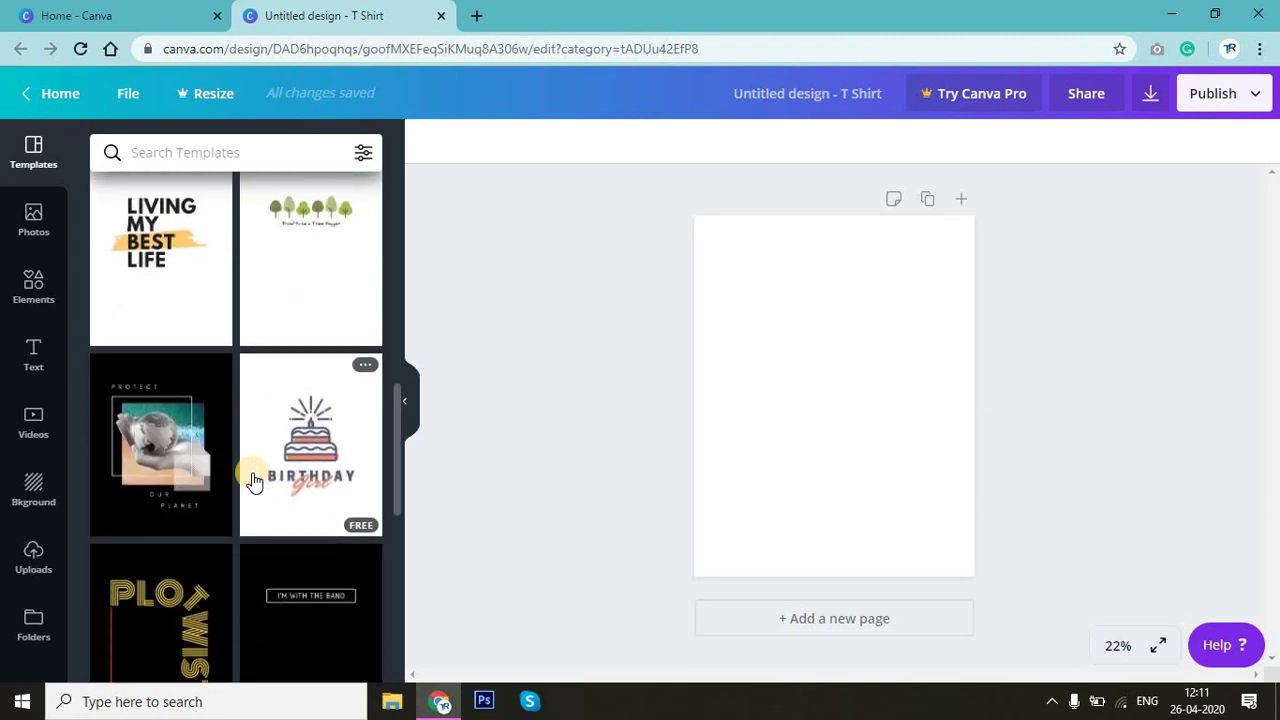
scroll(254, 481, up, 1)
scroll(254, 481, up, 3)
scroll(254, 481, up, 3)
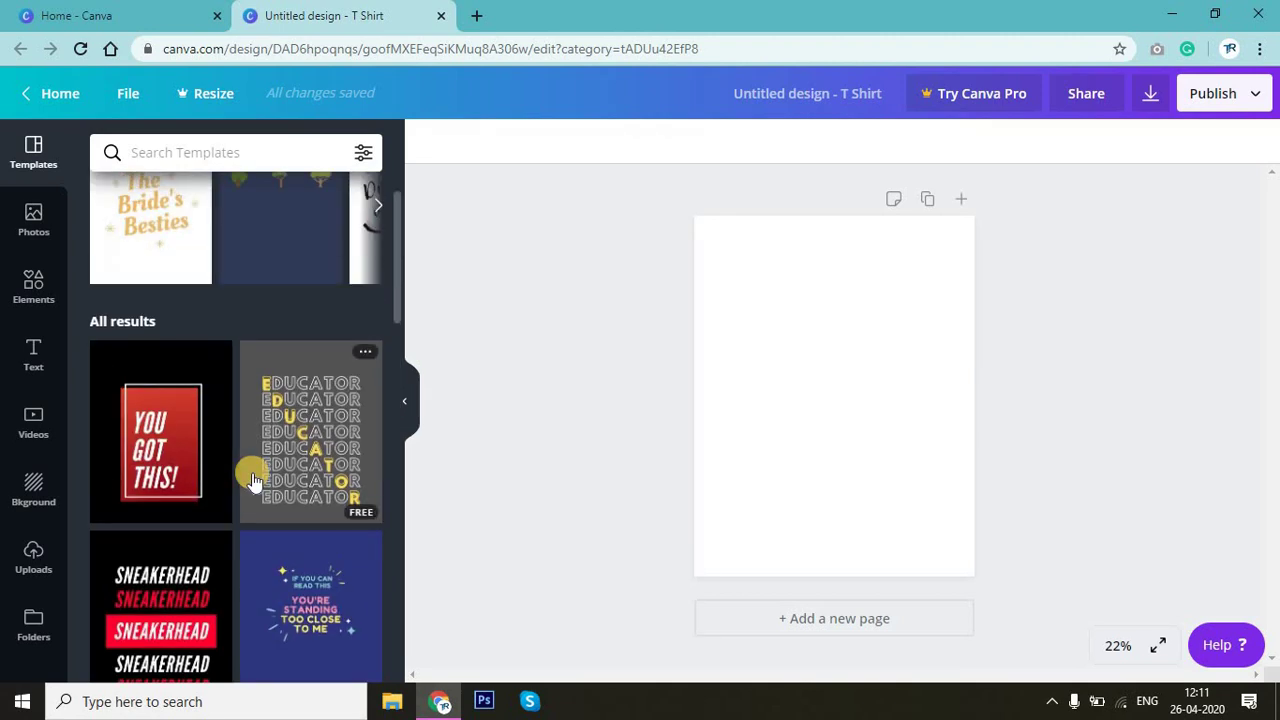
scroll(254, 481, up, 1)
scroll(254, 481, down, 5)
scroll(254, 481, up, 3)
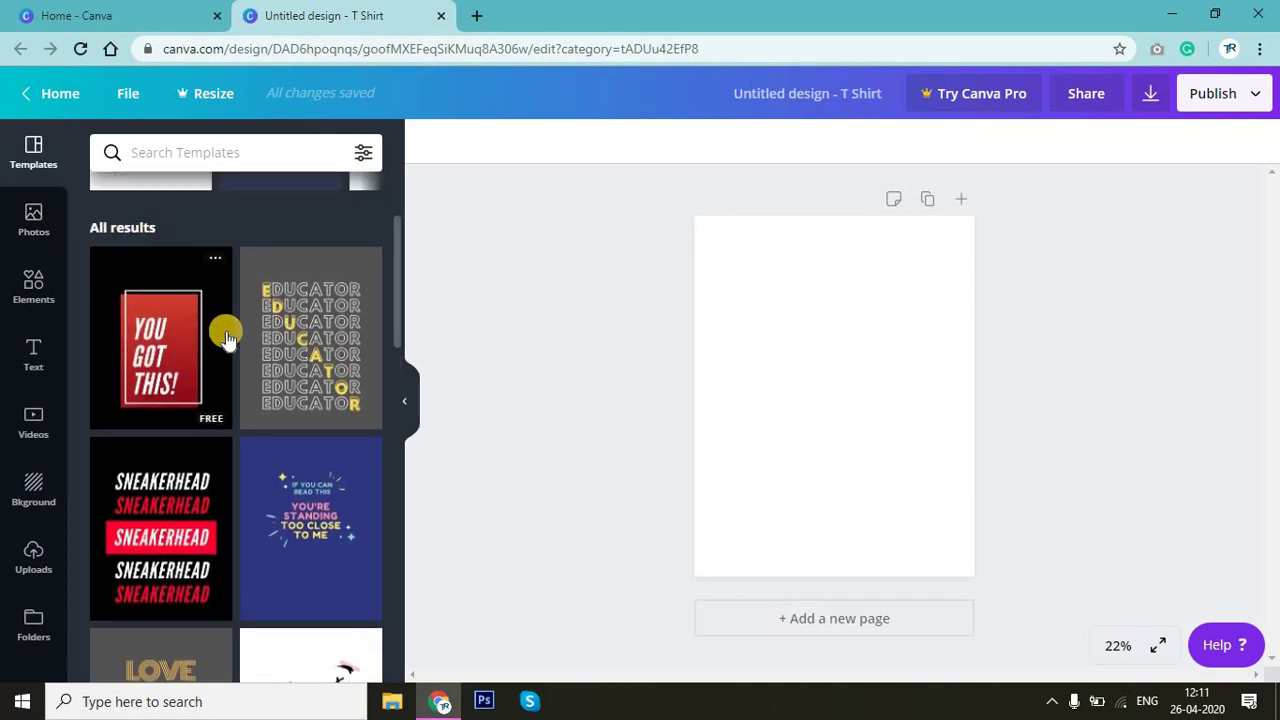
scroll(227, 338, down, 1)
scroll(227, 338, down, 1)
scroll(227, 338, down, 2)
scroll(227, 338, down, 1)
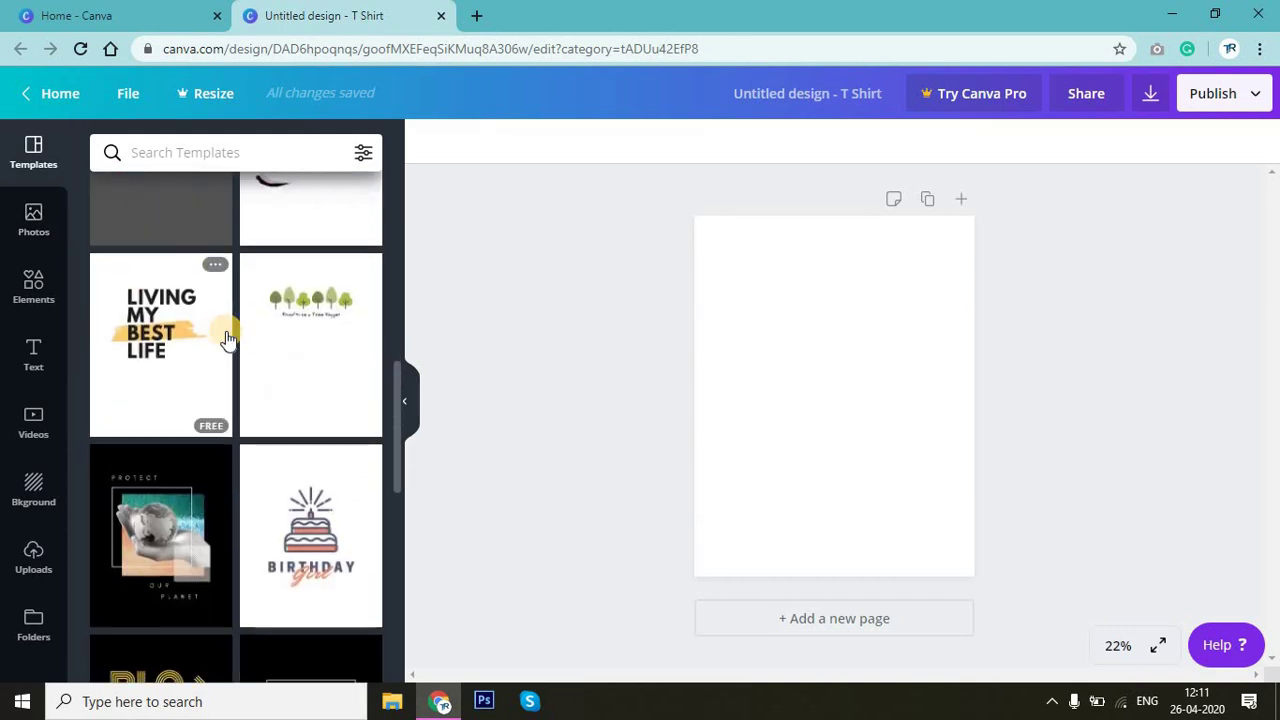
scroll(227, 338, down, 2)
scroll(227, 338, down, 2)
scroll(227, 338, down, 1)
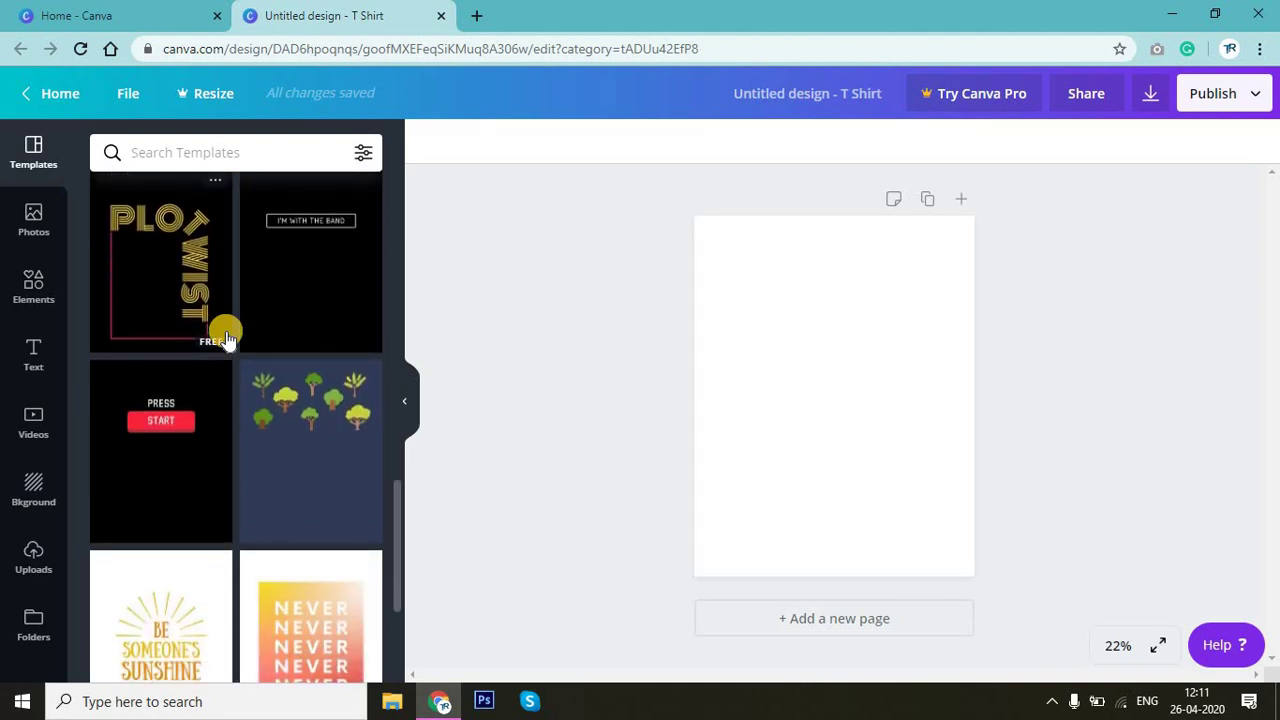
scroll(227, 338, down, 2)
scroll(227, 338, down, 1)
scroll(227, 338, down, 1)
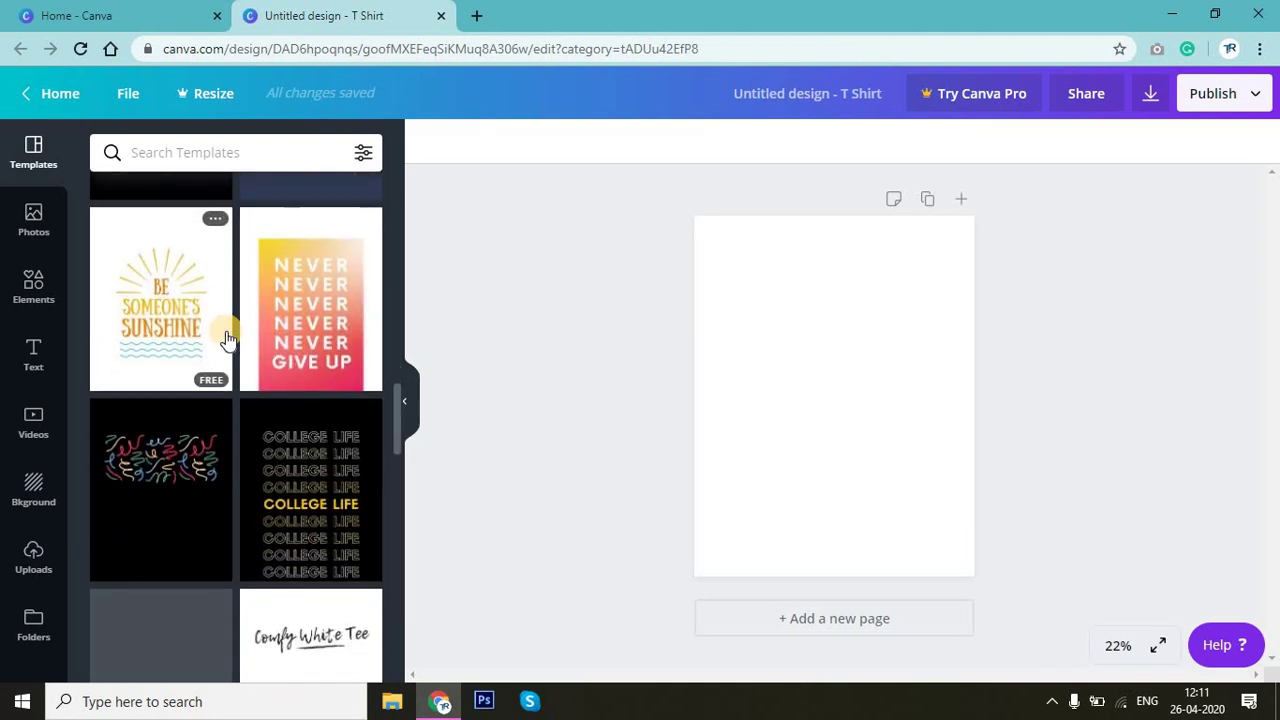
scroll(227, 338, down, 1)
scroll(227, 338, down, 1)
scroll(227, 338, down, 2)
scroll(227, 338, down, 1)
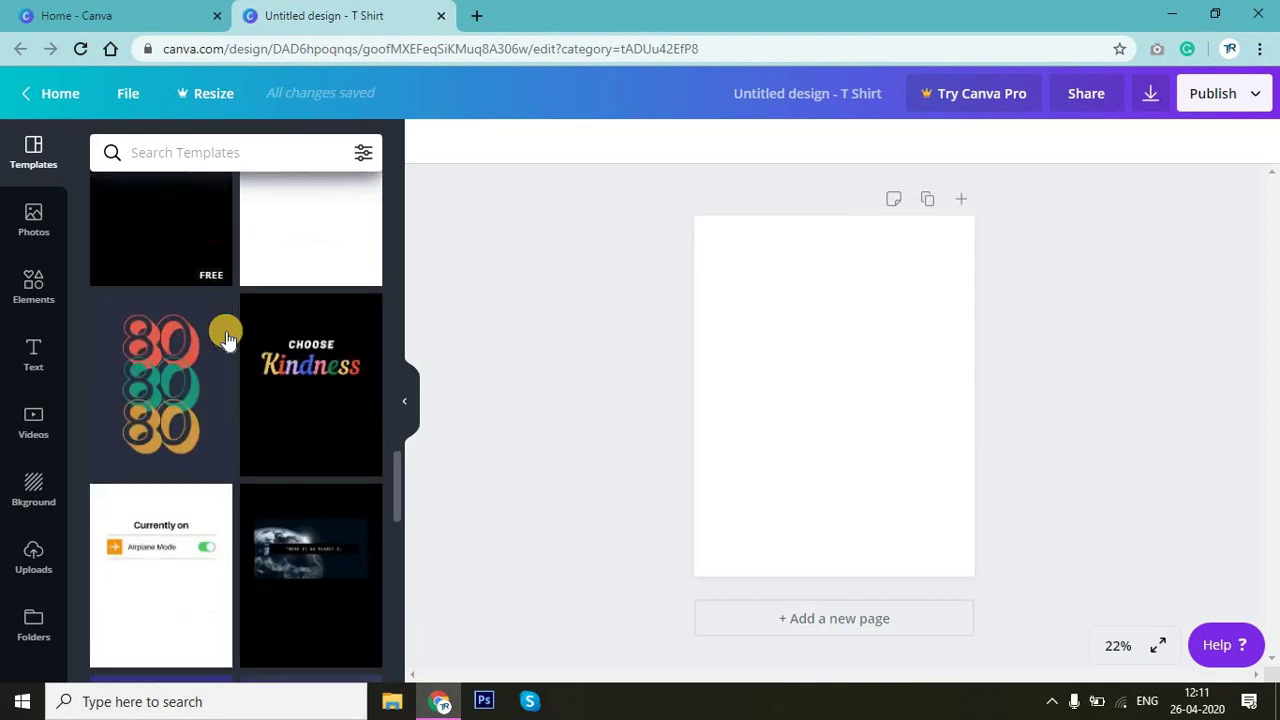
scroll(227, 338, down, 2)
scroll(227, 338, down, 3)
scroll(227, 338, down, 2)
scroll(227, 338, down, 2)
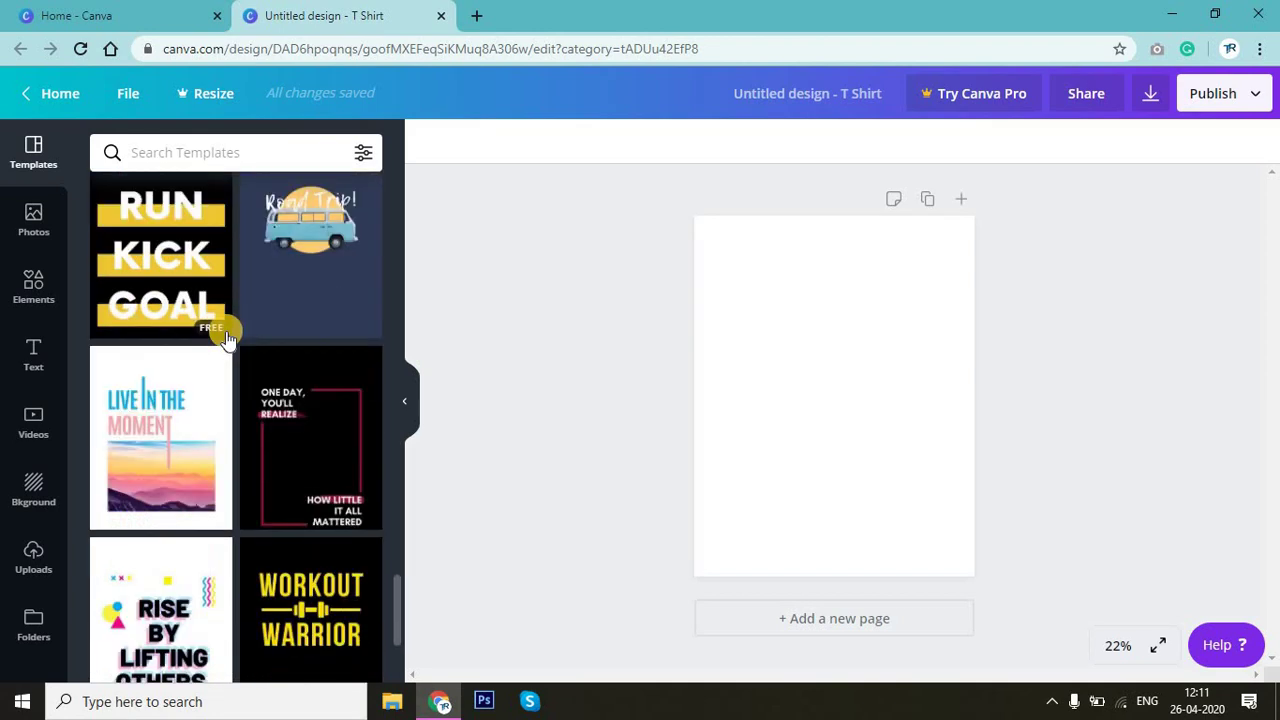
scroll(227, 338, down, 3)
scroll(227, 338, down, 3)
scroll(227, 338, down, 1)
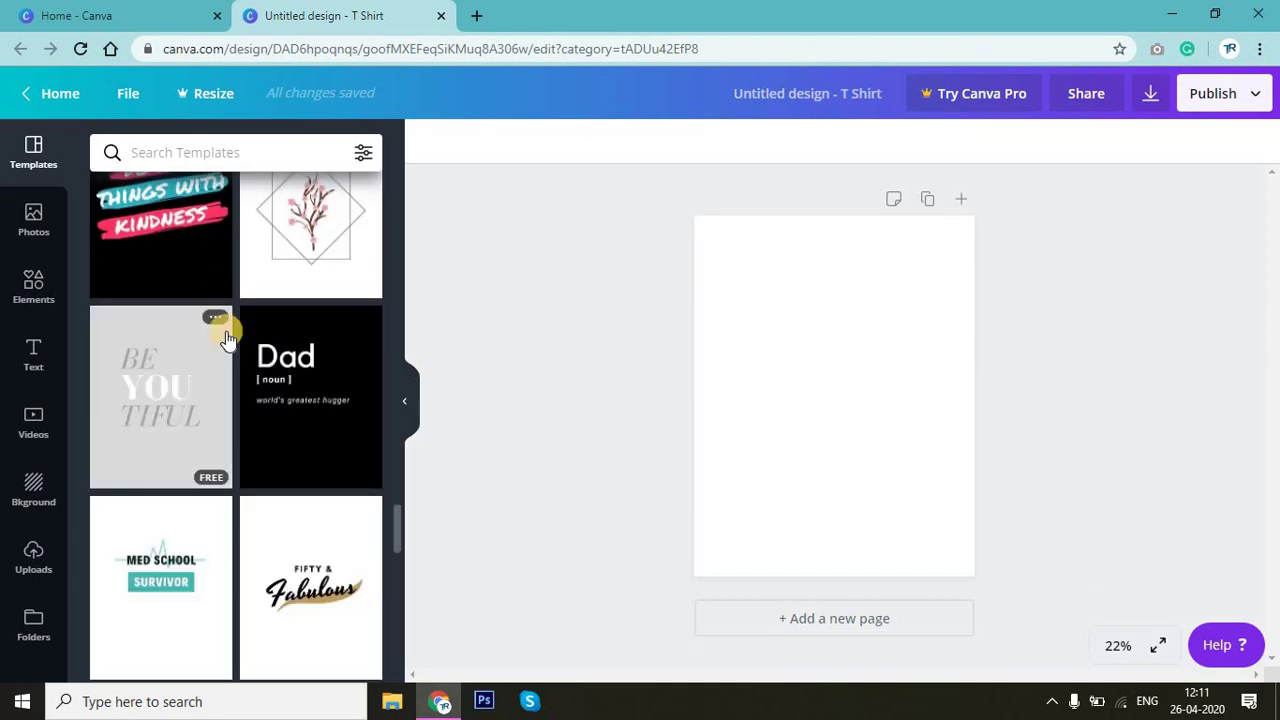
scroll(227, 338, down, 1)
scroll(227, 338, down, 2)
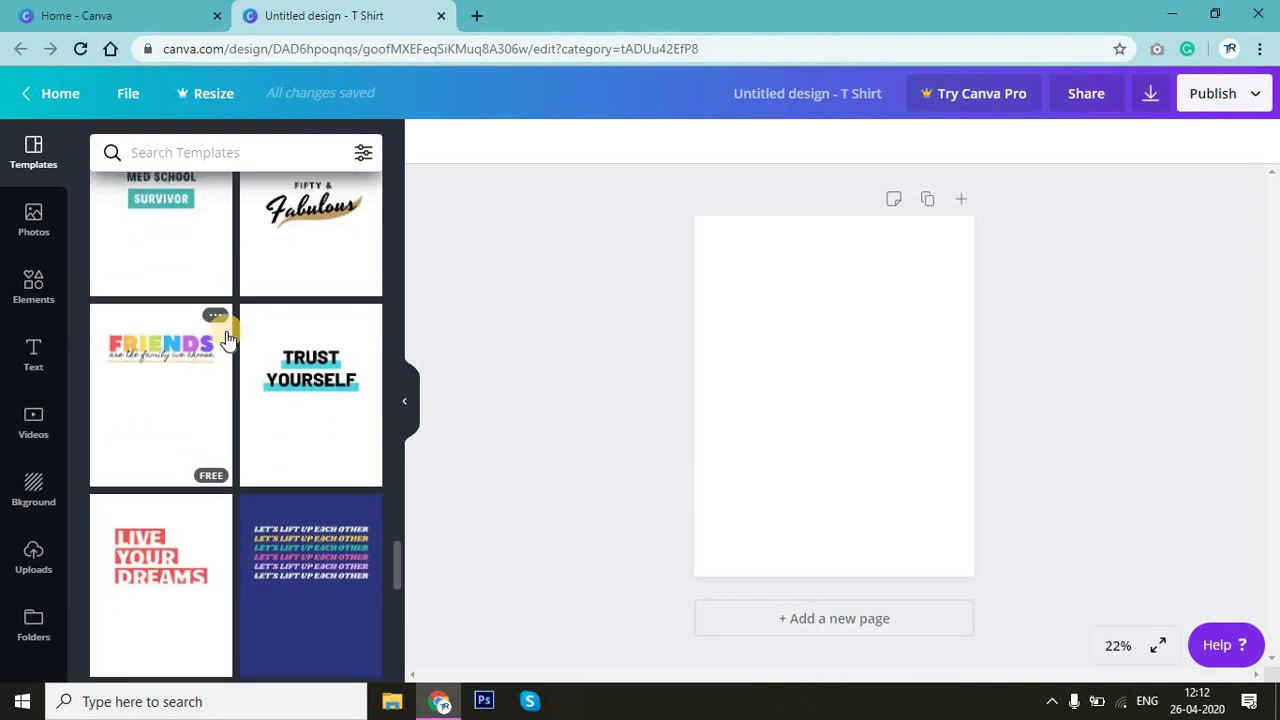
scroll(227, 338, down, 1)
scroll(227, 338, up, 1)
scroll(227, 338, up, 5)
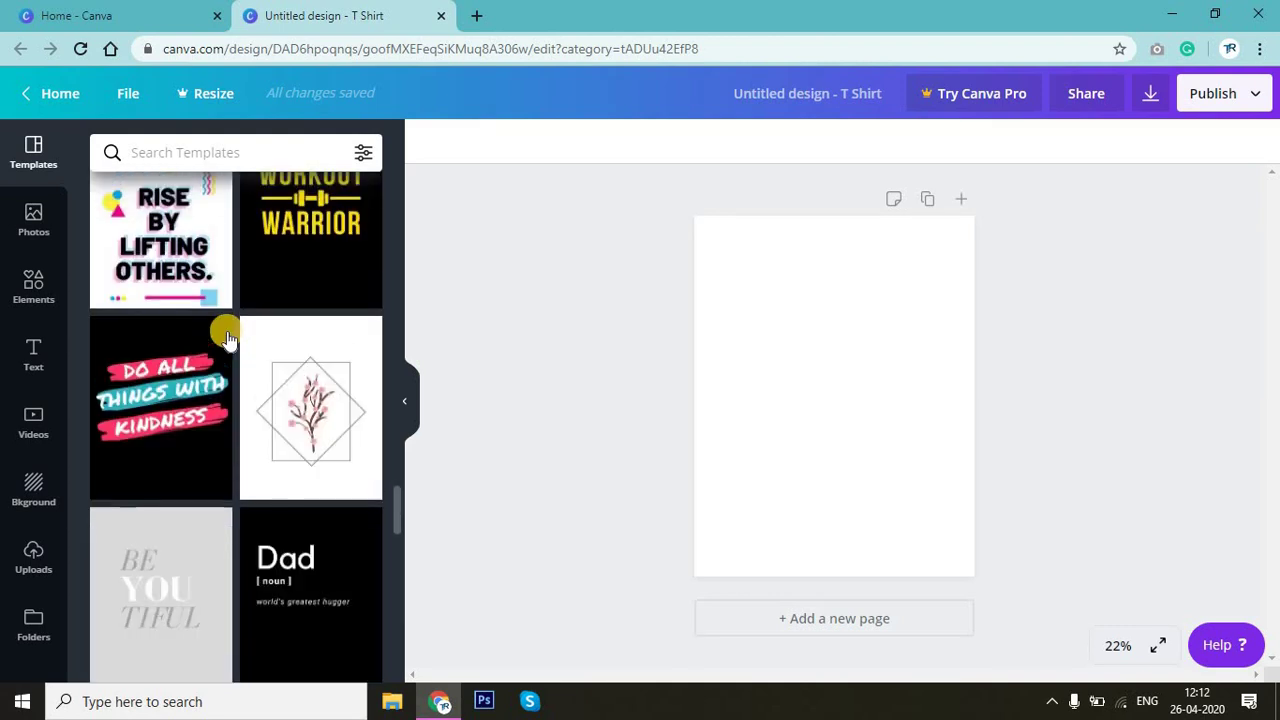
scroll(229, 335, up, 4)
scroll(231, 331, up, 4)
scroll(230, 328, up, 4)
scroll(229, 324, up, 4)
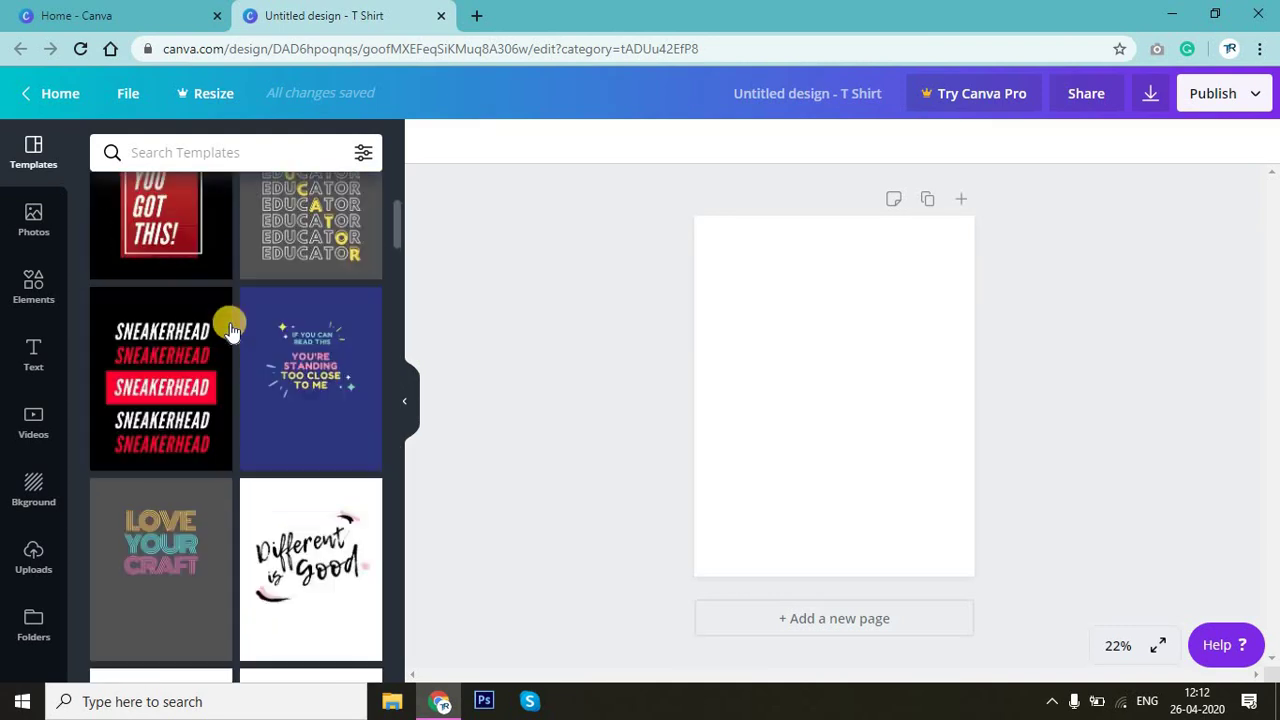
scroll(229, 323, up, 3)
Step: Apply The Bride's Besties template to the page and delete its 'The' text box
click(170, 285)
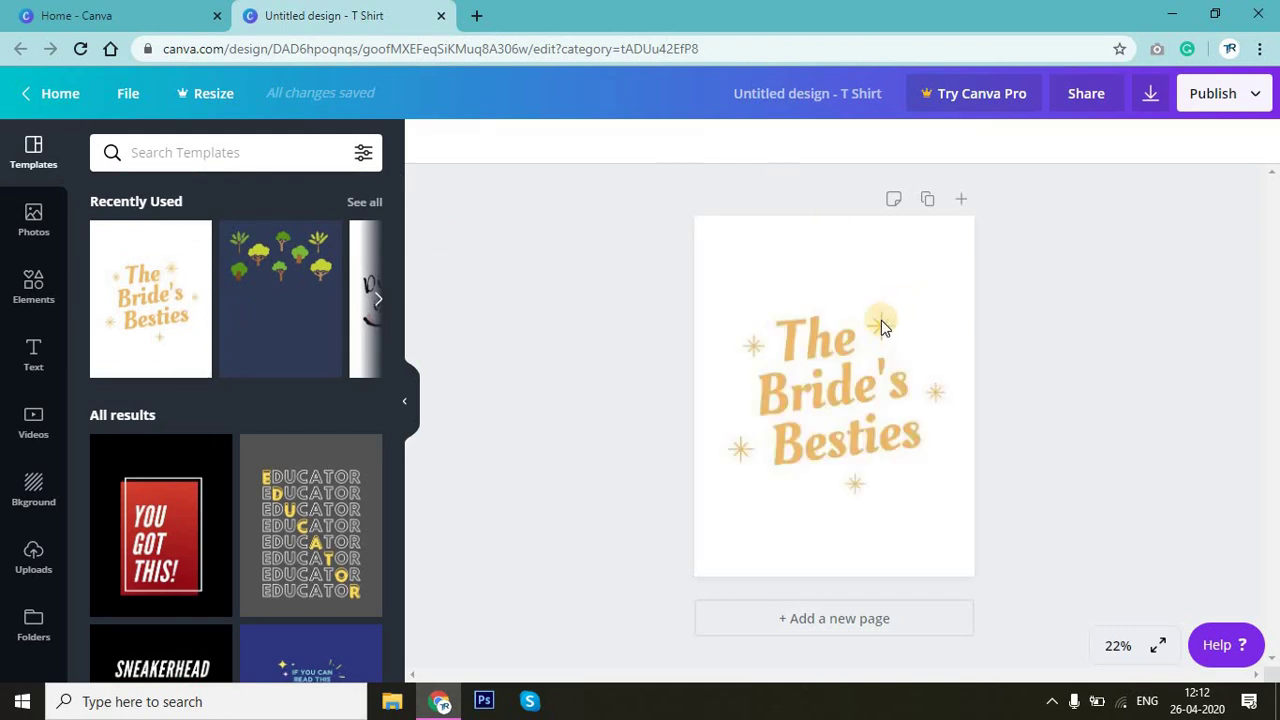
click(860, 294)
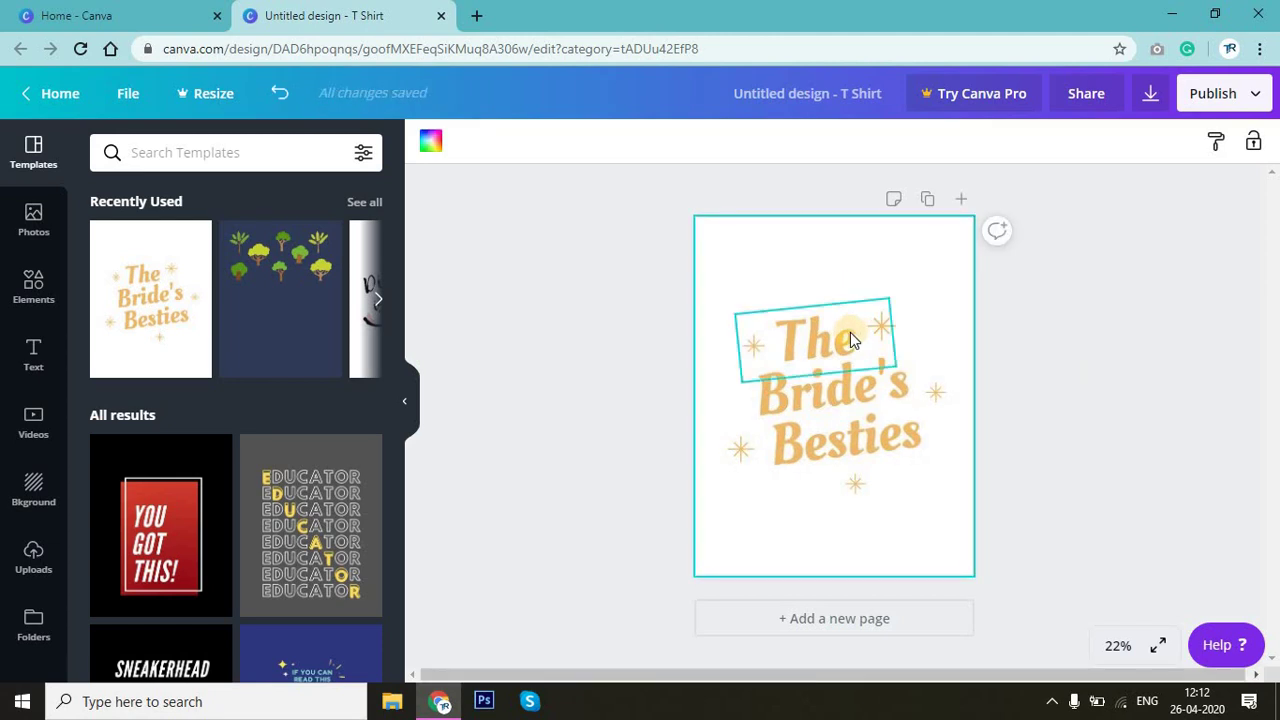
key(Tab)
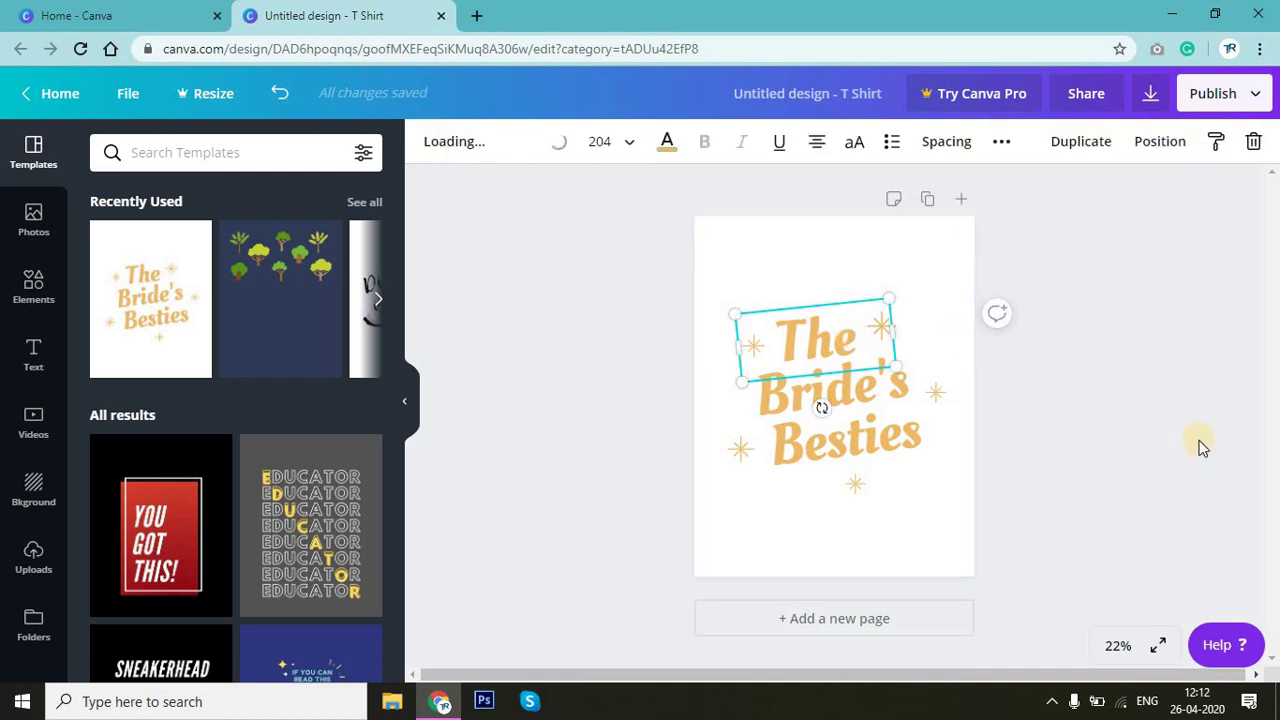
key(Delete)
Step: Replace 'Bride's' with 'Attitude' and 'Besties' with 'Girl' in the design text
click(805, 393)
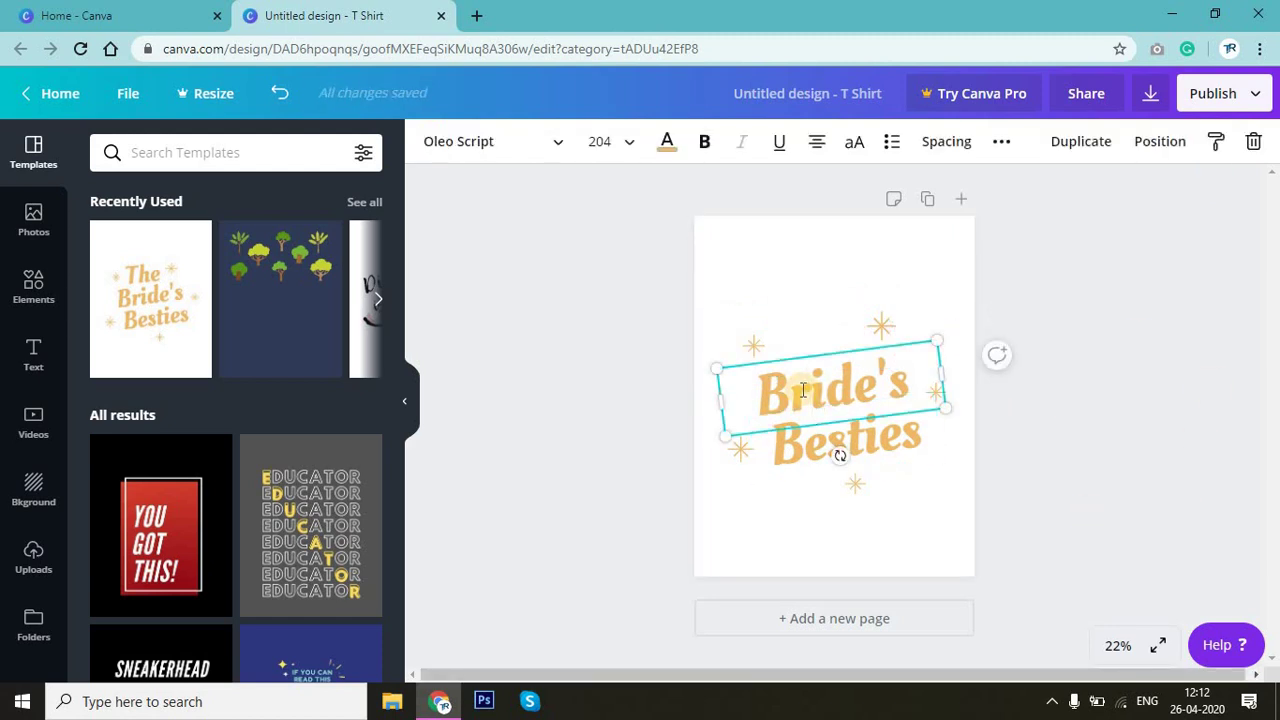
double_click(802, 390)
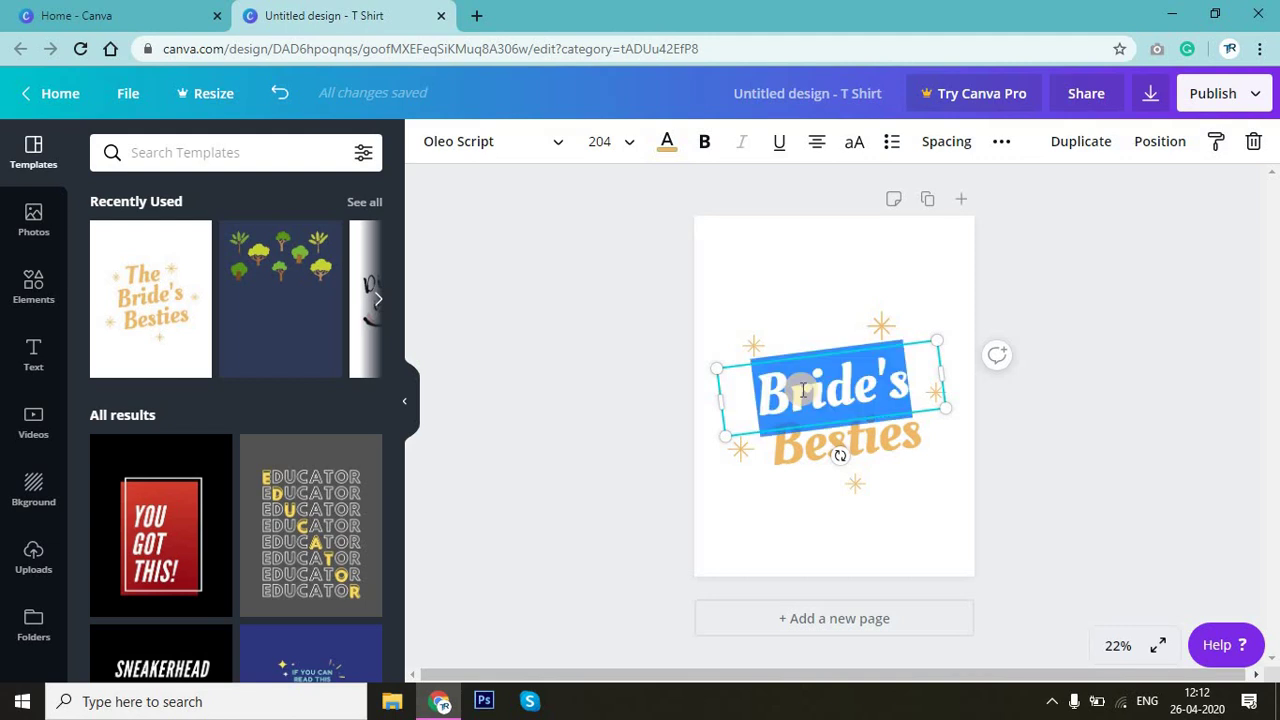
text(A)
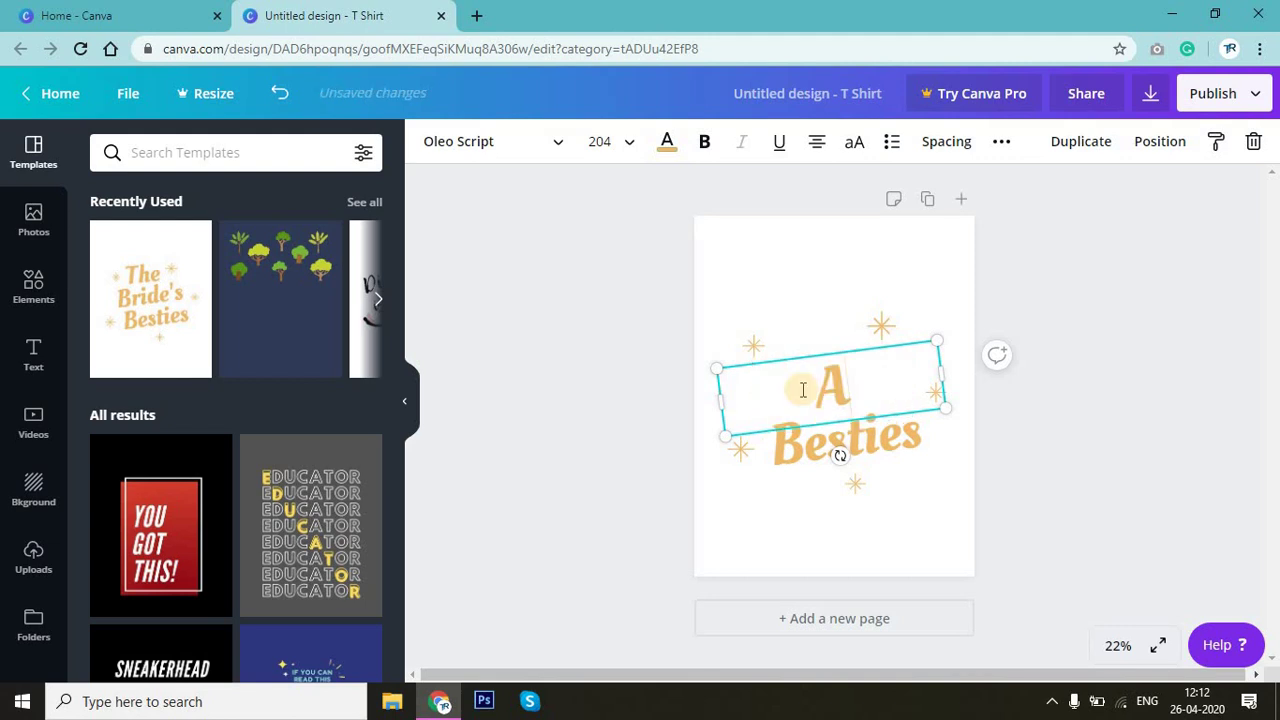
text(ttit)
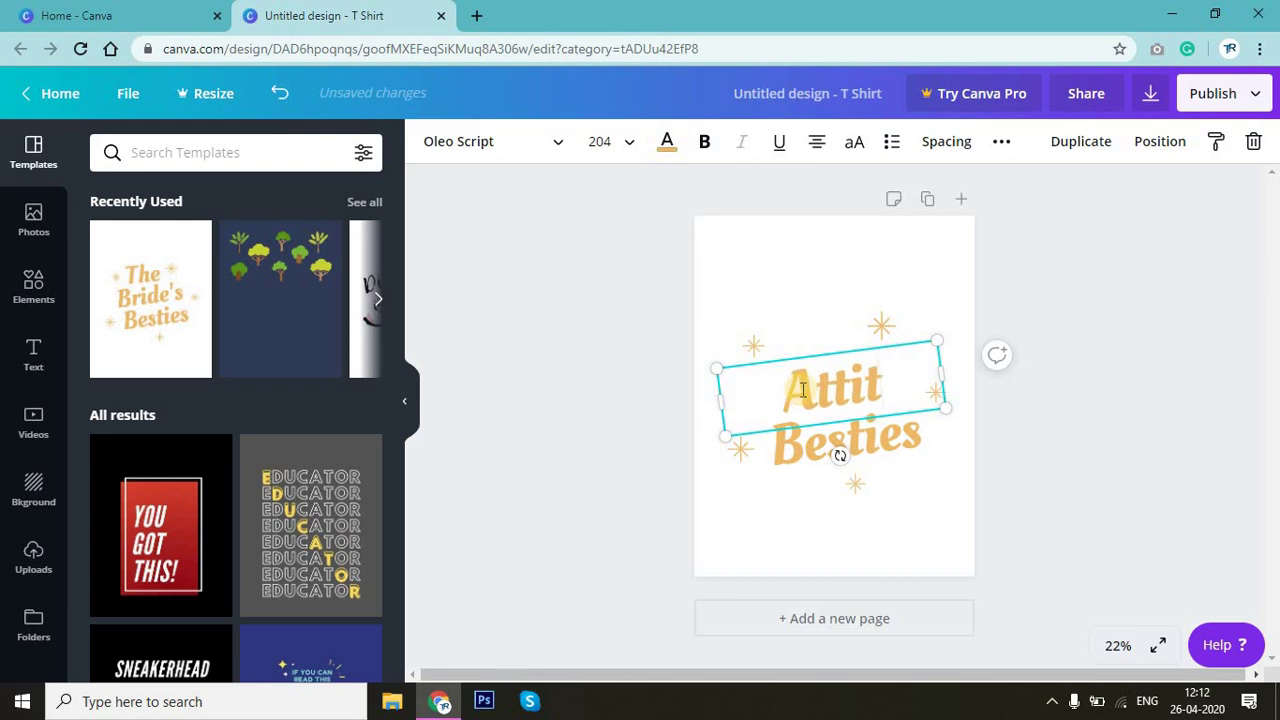
text(ude)
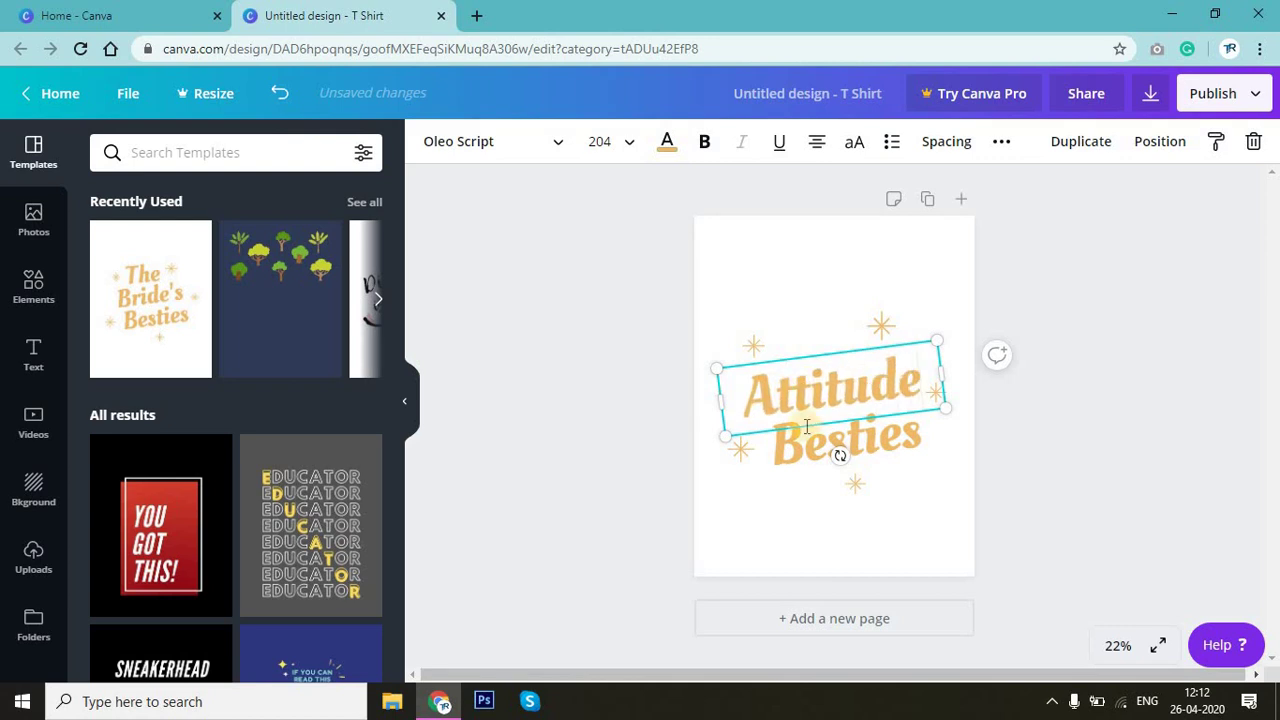
click(883, 452)
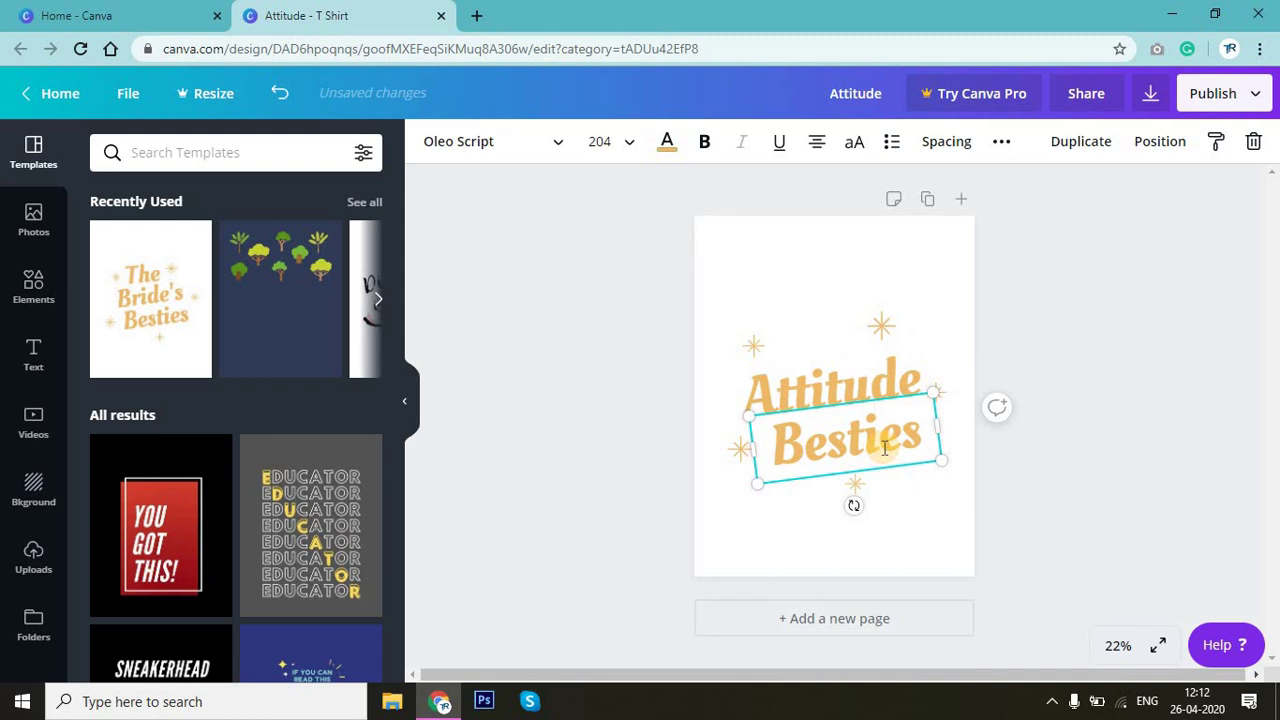
double_click(884, 449)
text(G)
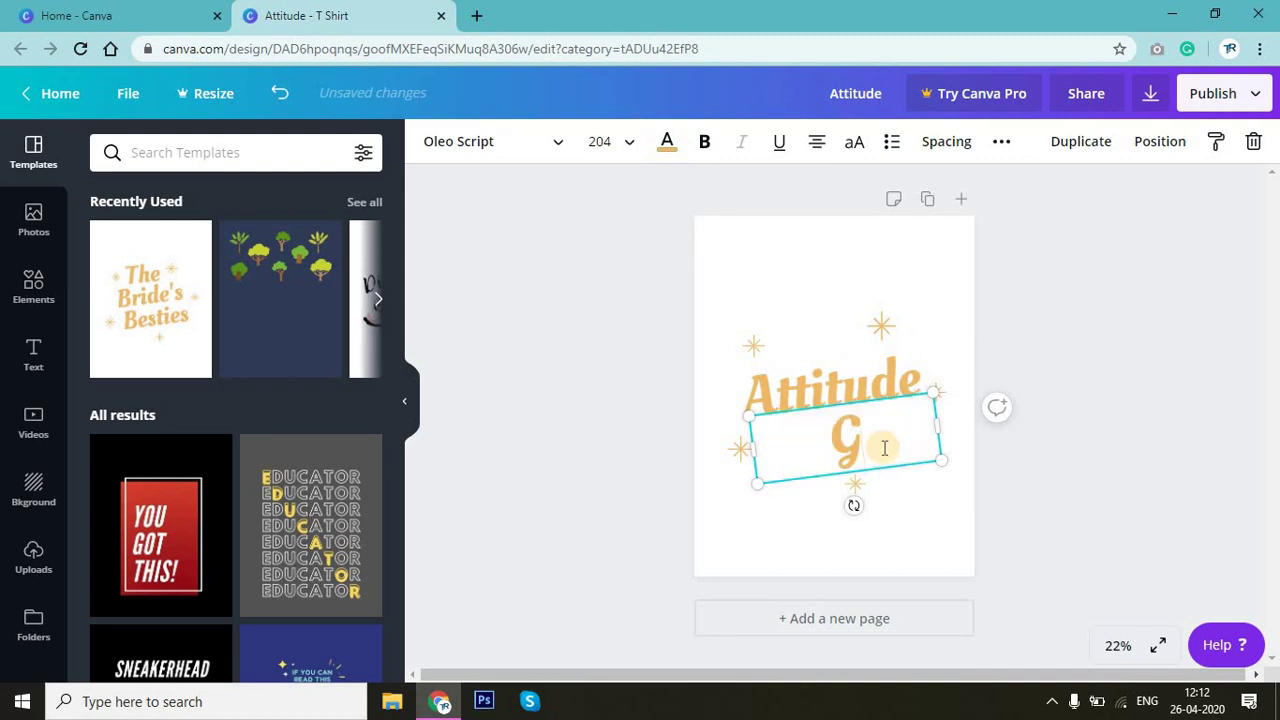
text(irl)
key(BackSpace)
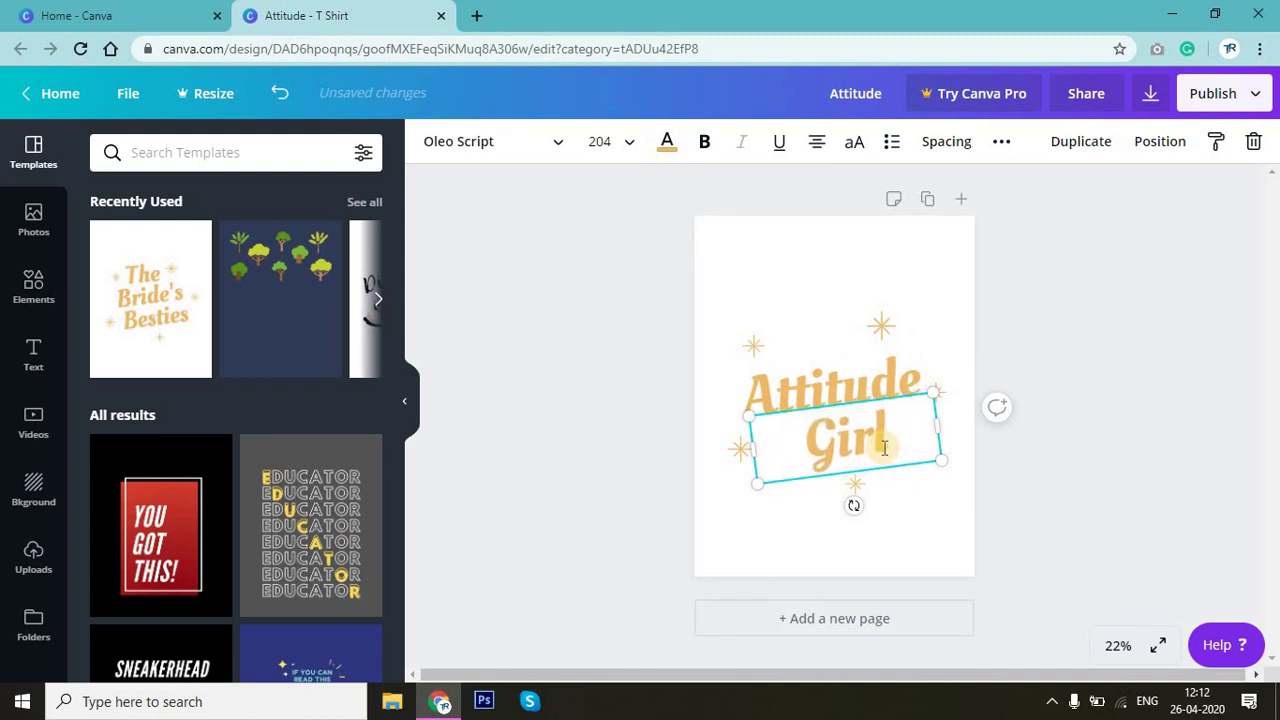
click(1057, 415)
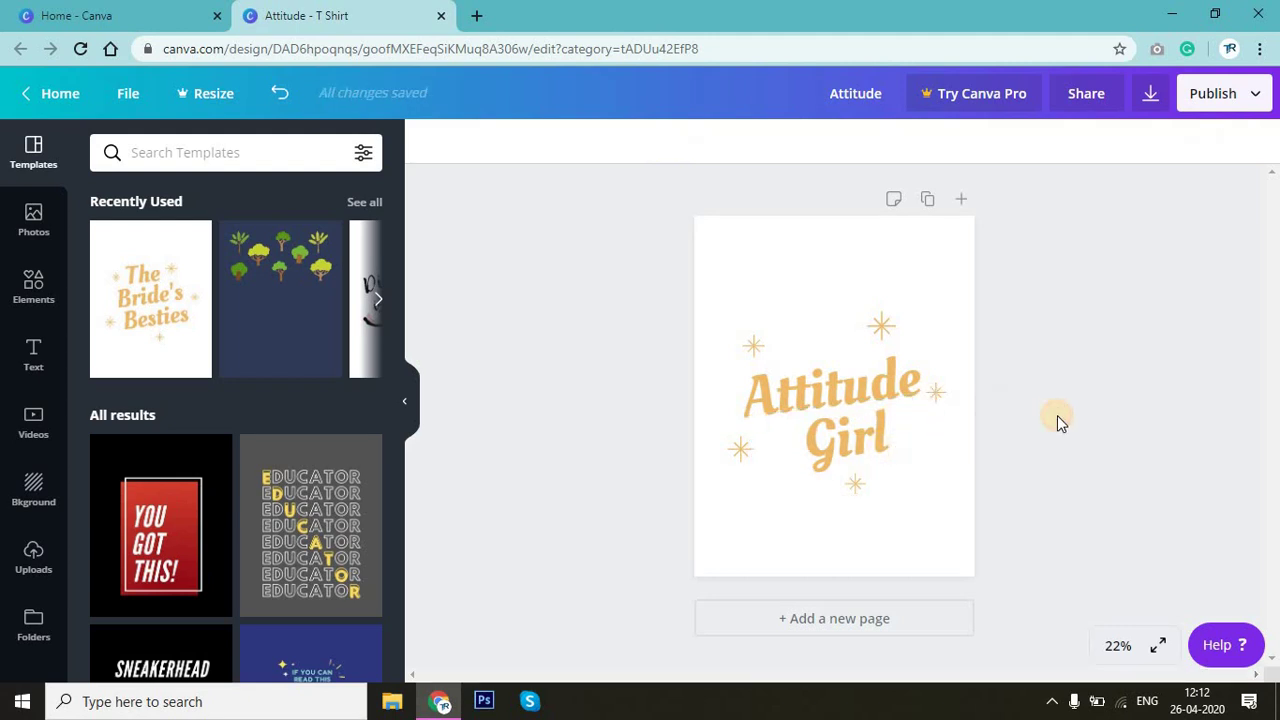
Step: Recolour all five gold sparkles around the text coral from Default Colors
click(747, 348)
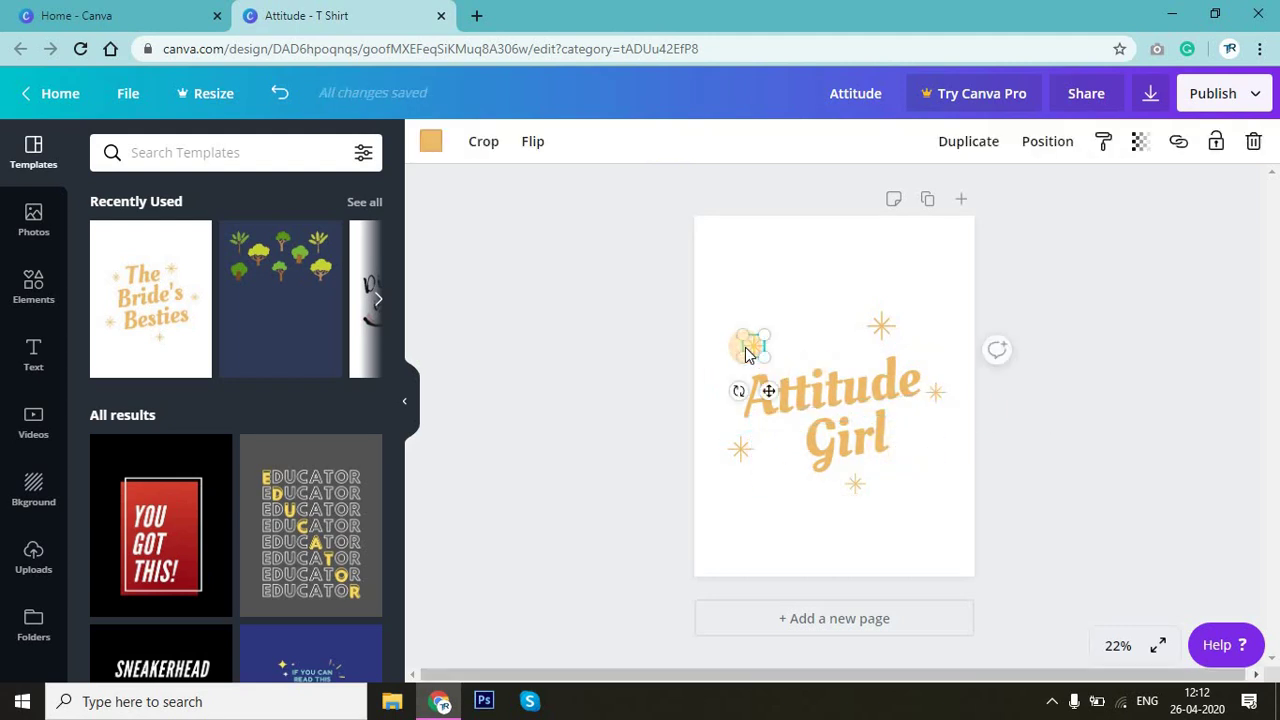
click(436, 143)
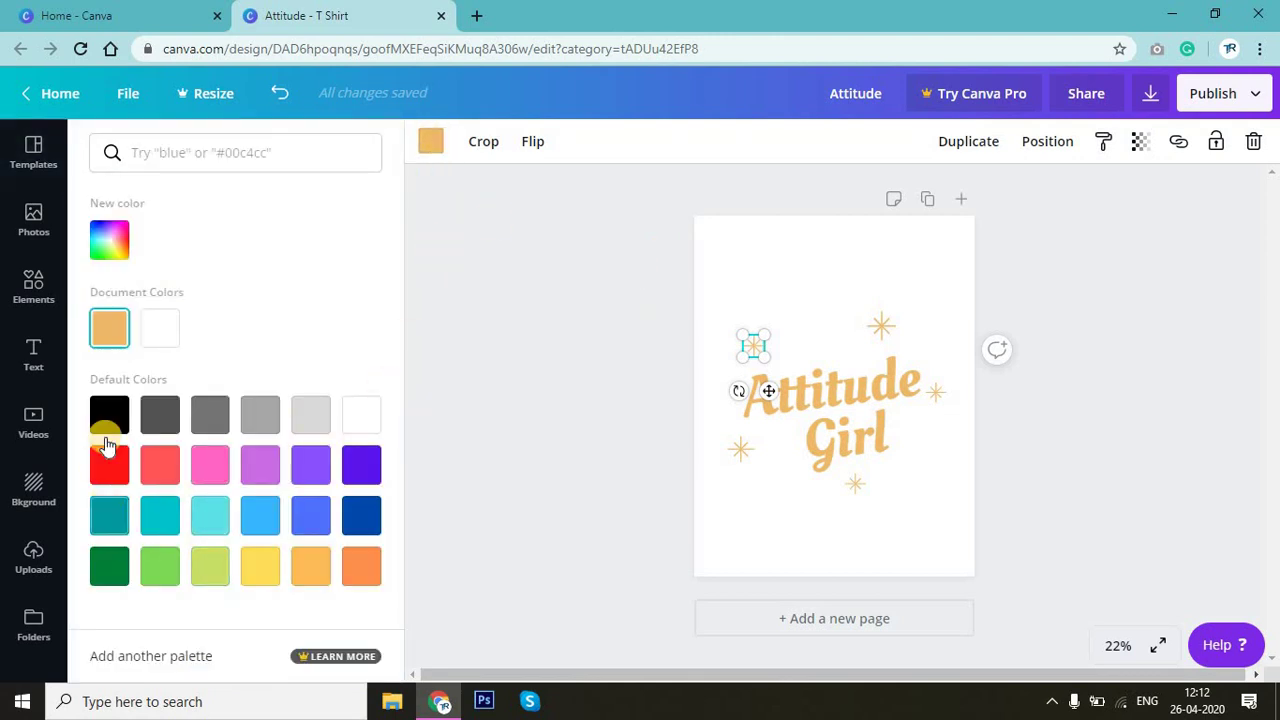
click(160, 470)
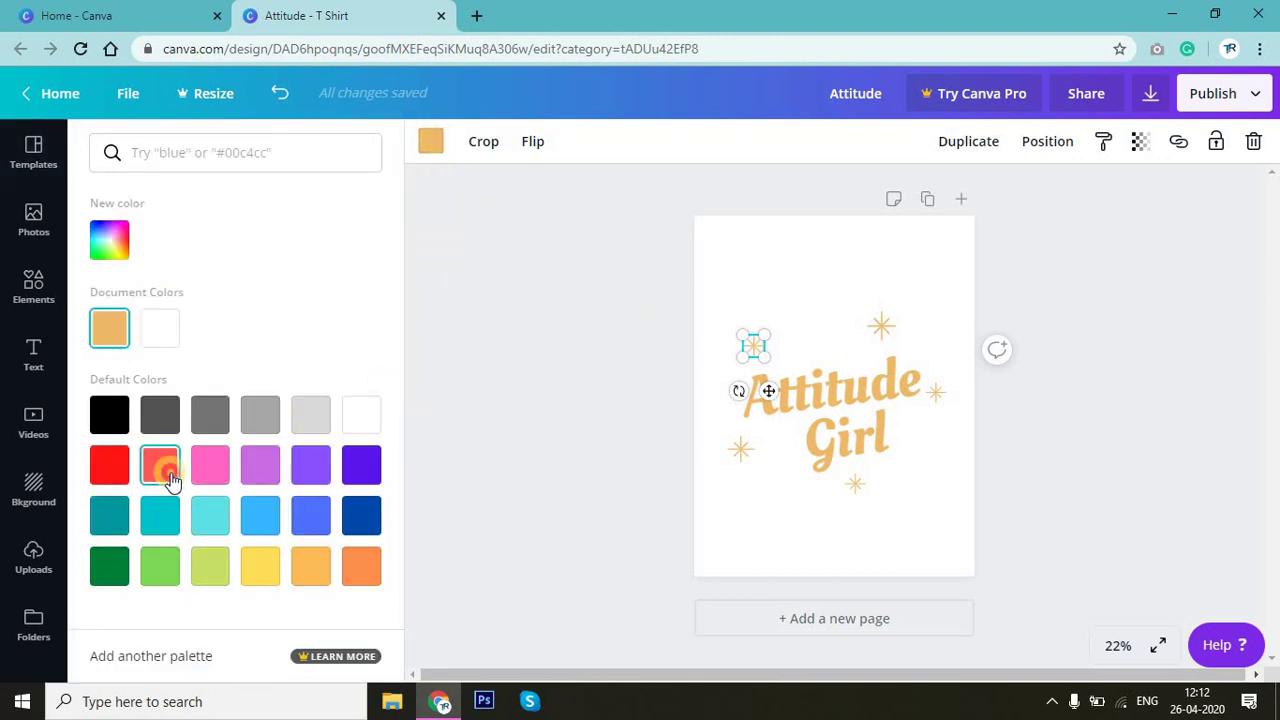
click(882, 325)
click(159, 467)
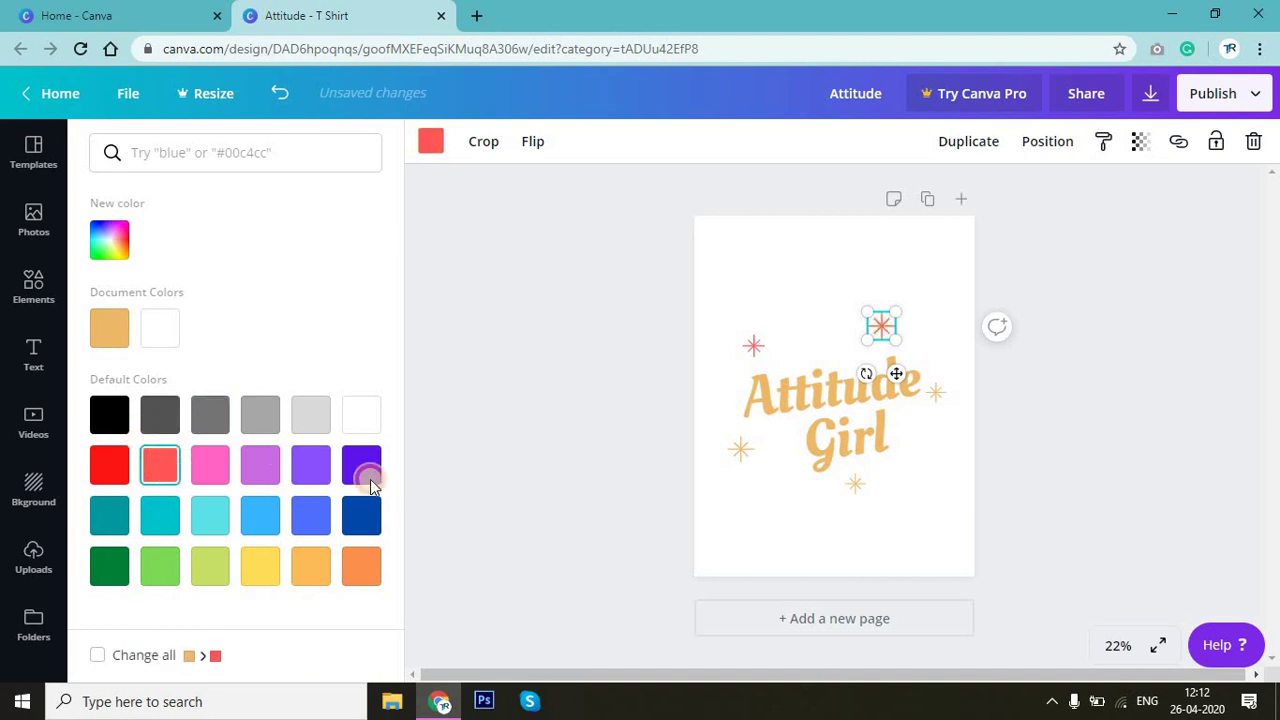
click(935, 400)
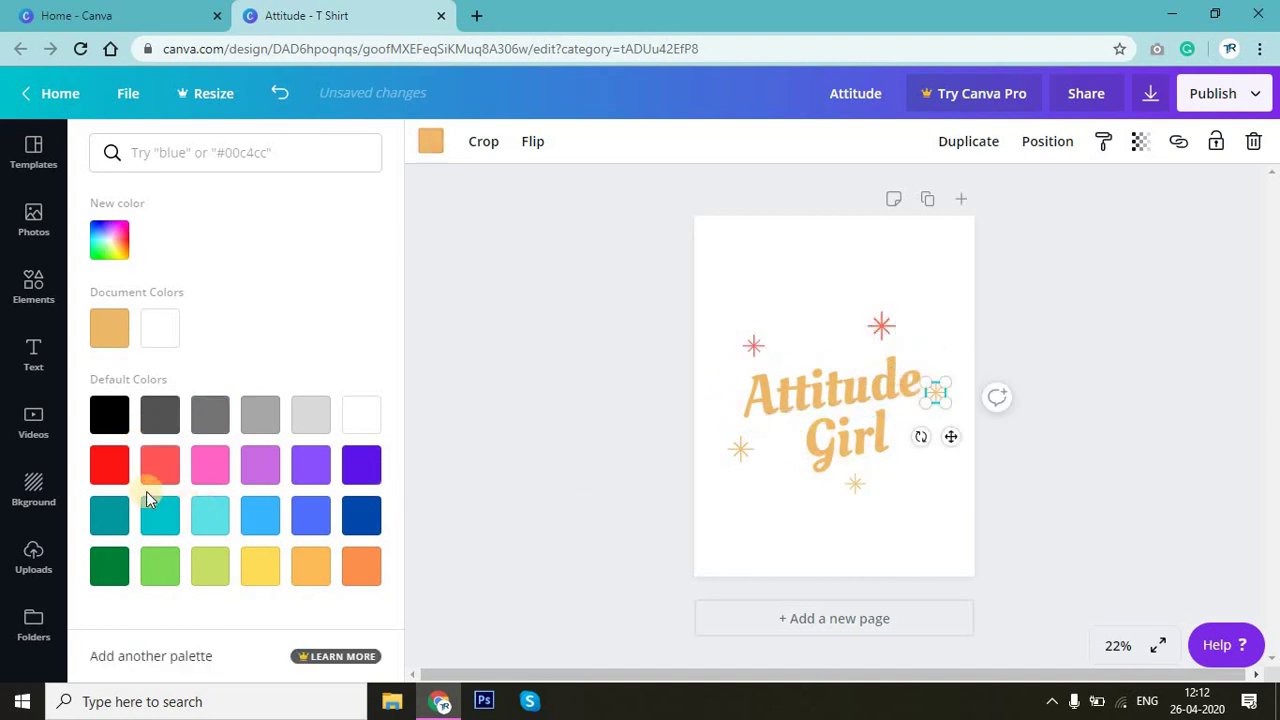
click(160, 464)
click(745, 458)
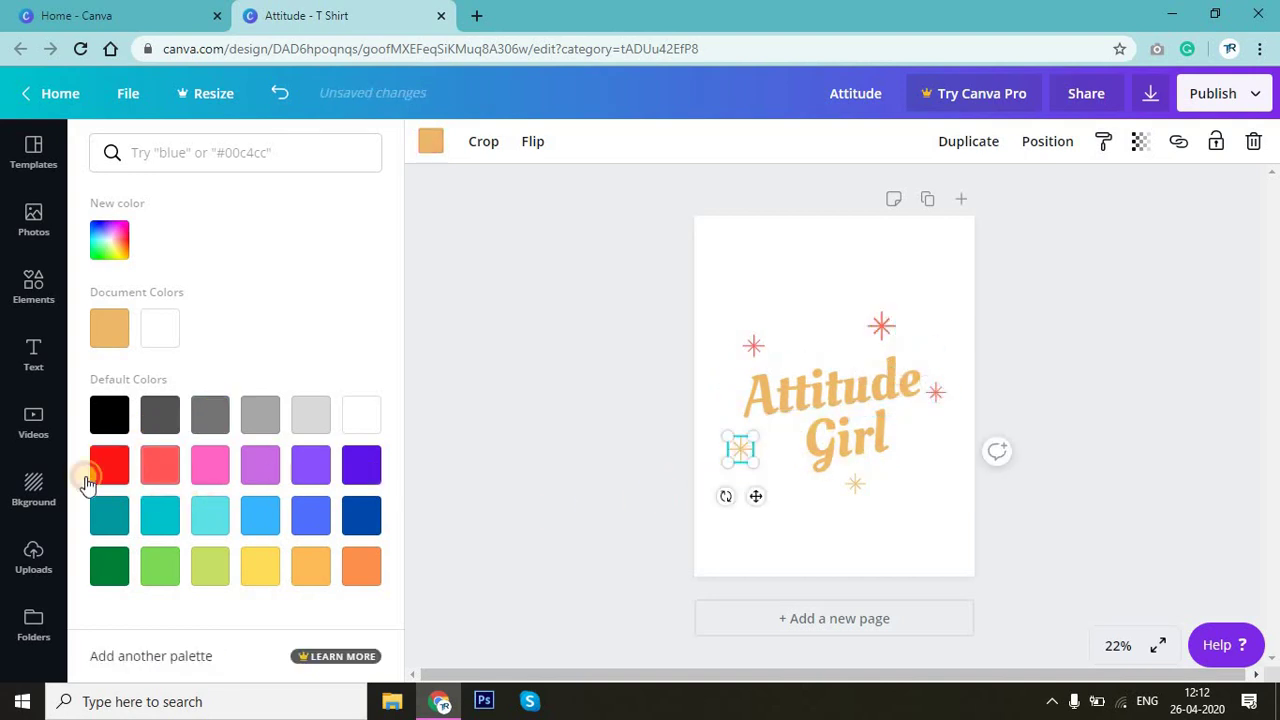
click(160, 464)
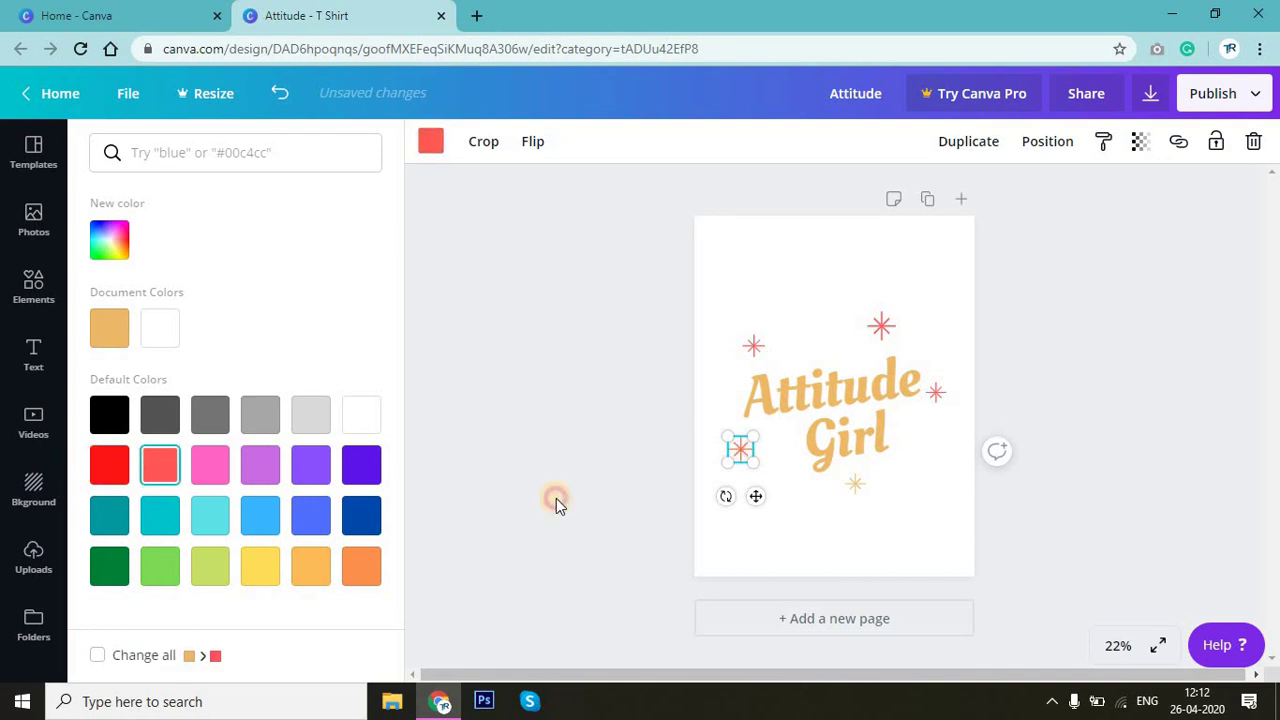
click(855, 484)
click(160, 464)
click(1005, 452)
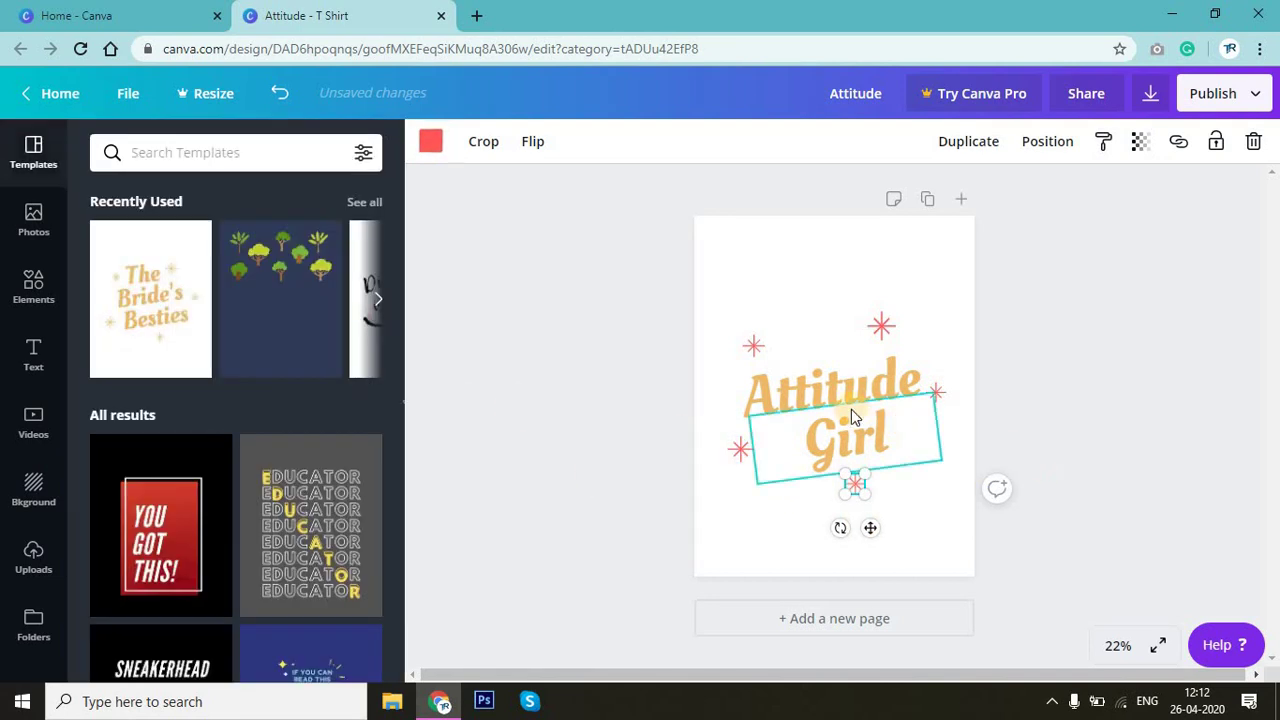
click(810, 394)
Step: Colour the 'Attitude' and 'Girl' text with the coral Document Color
double_click(810, 394)
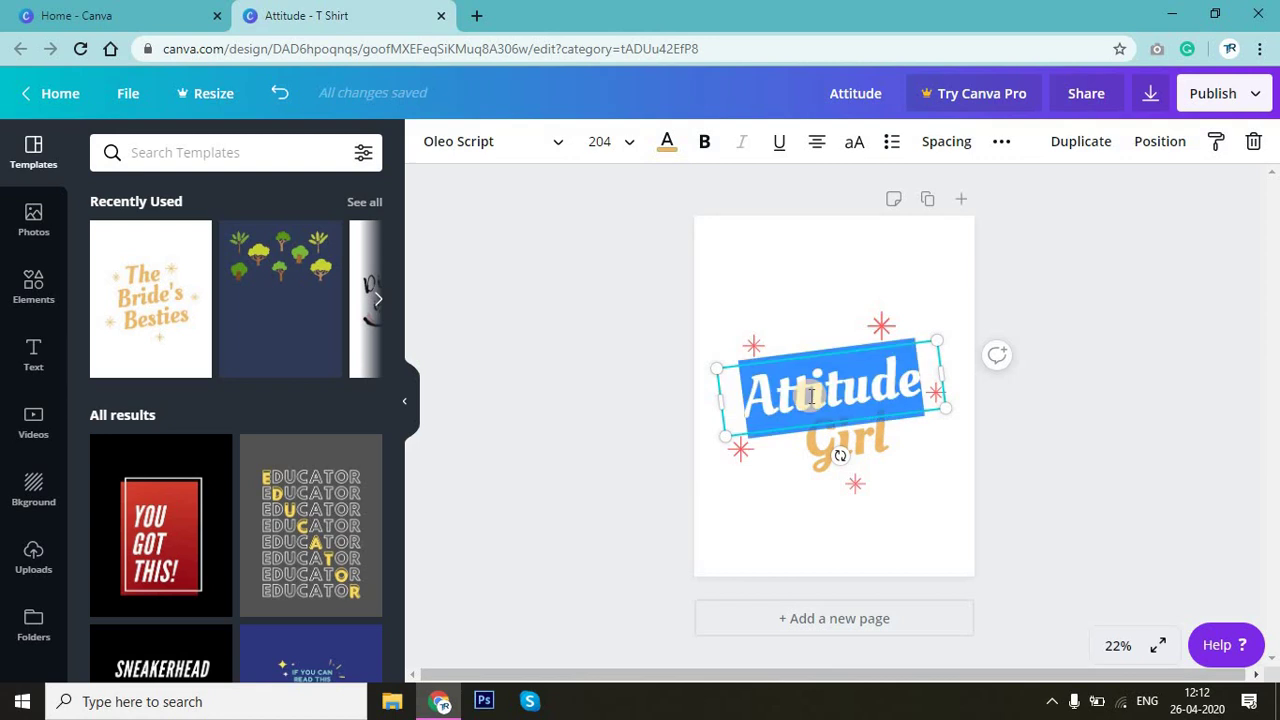
click(667, 141)
click(160, 328)
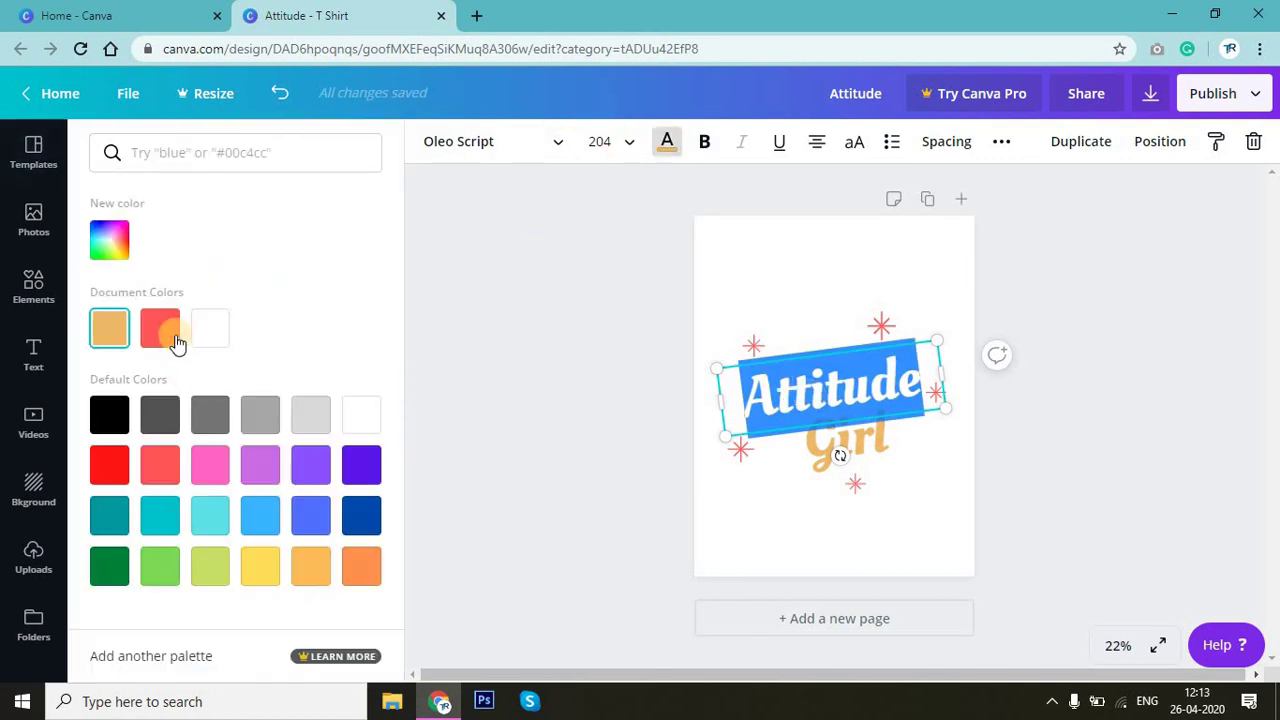
click(878, 450)
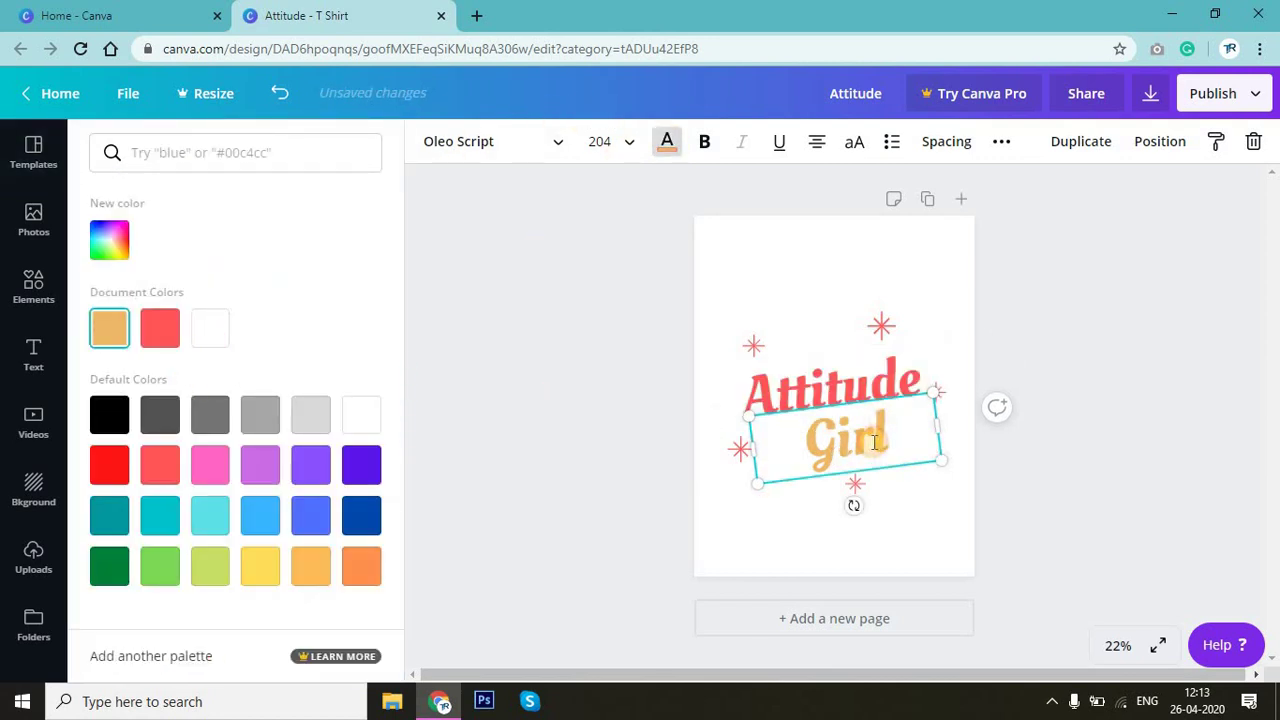
double_click(874, 442)
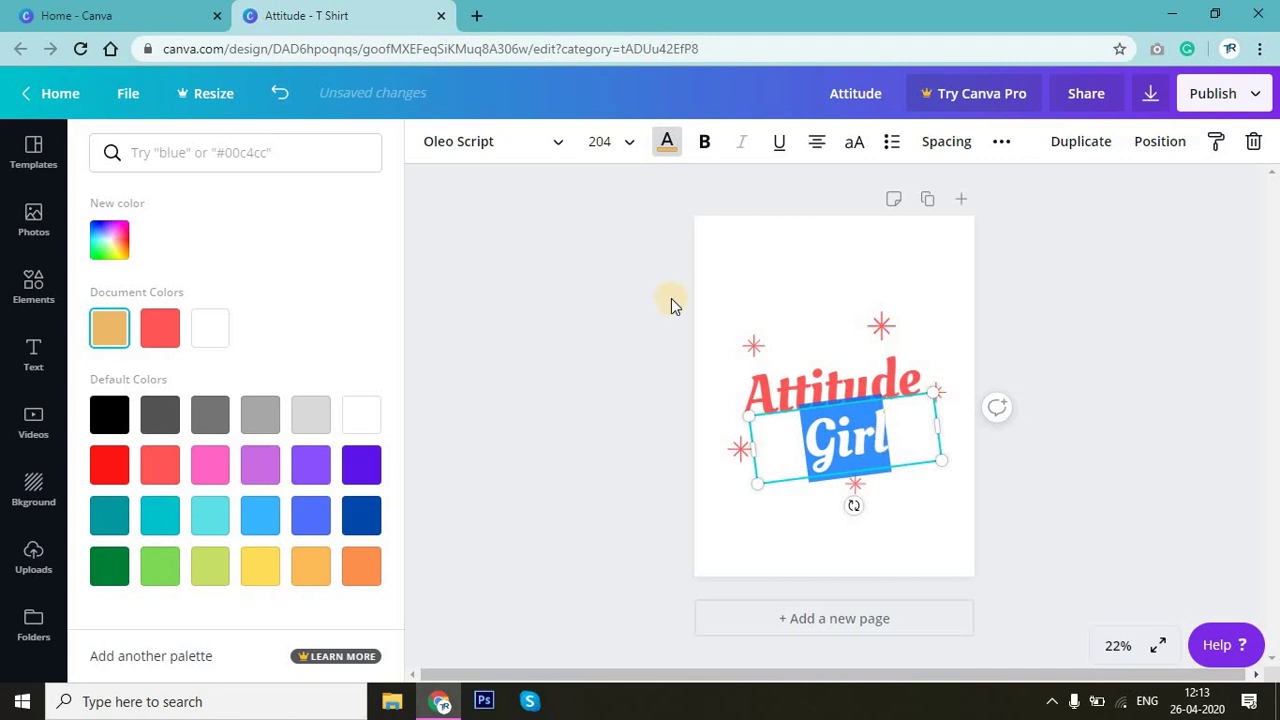
click(677, 148)
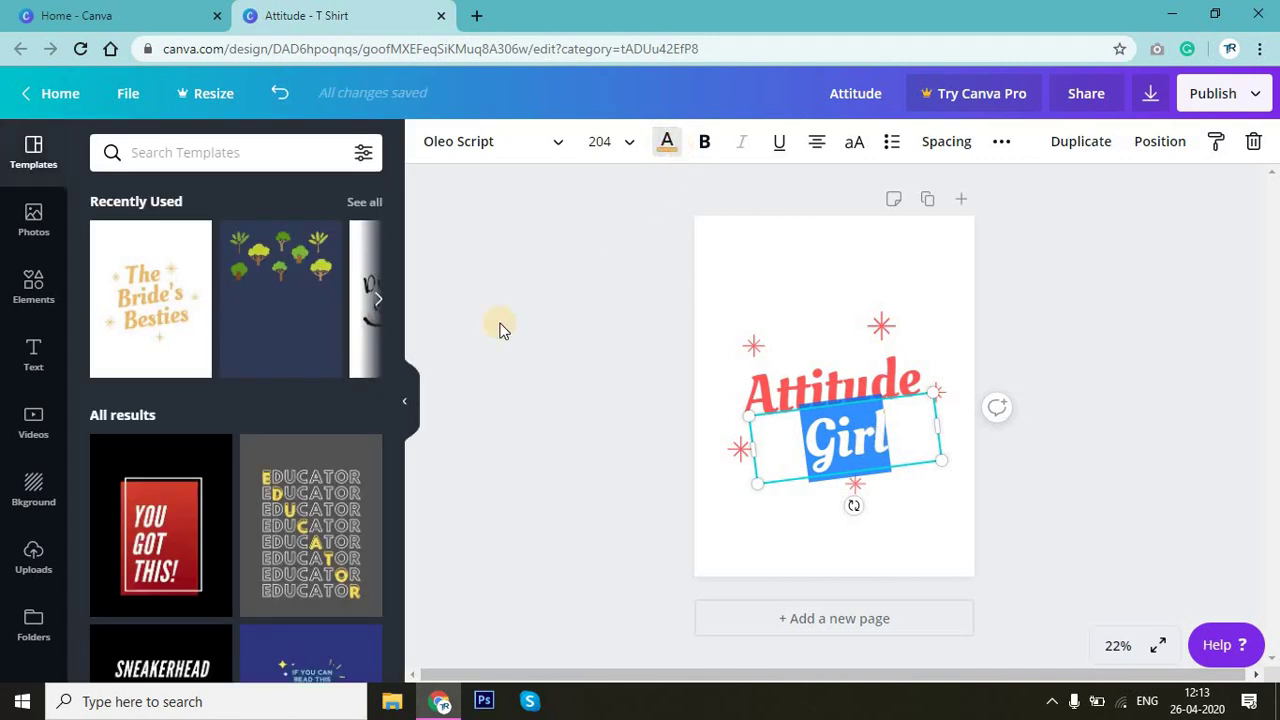
click(658, 148)
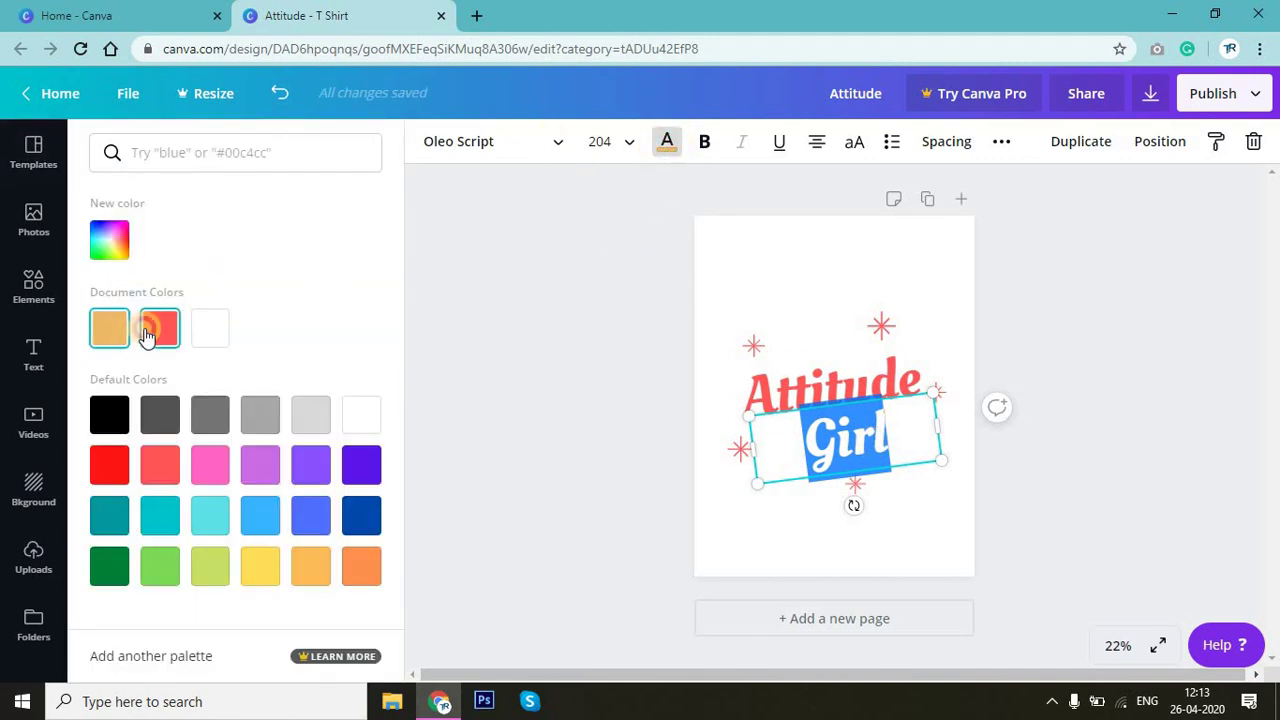
click(160, 328)
click(1062, 357)
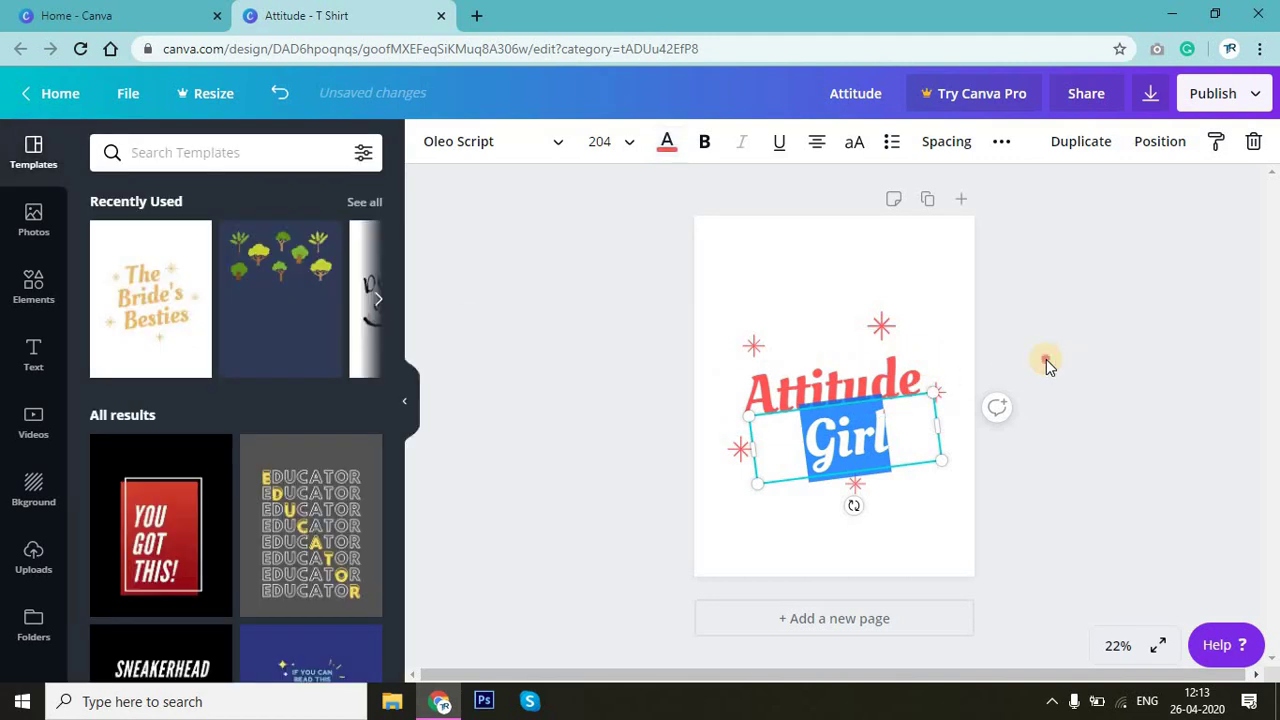
click(1046, 364)
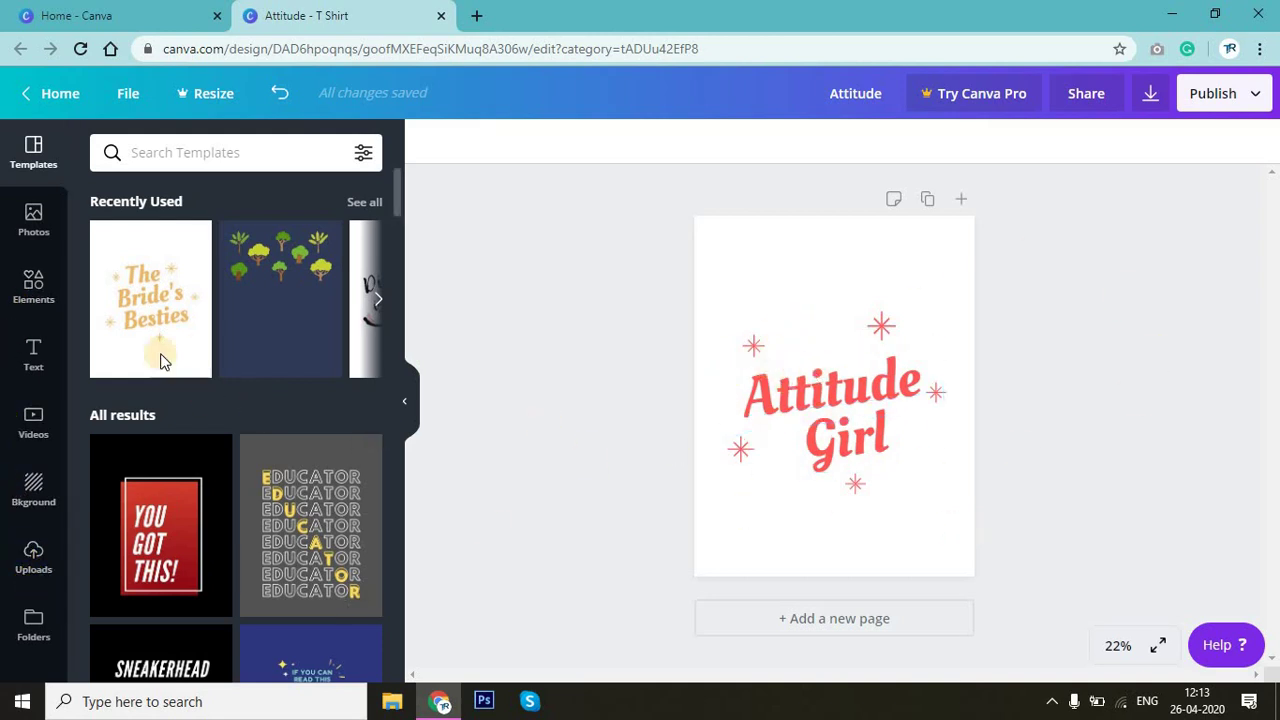
click(42, 272)
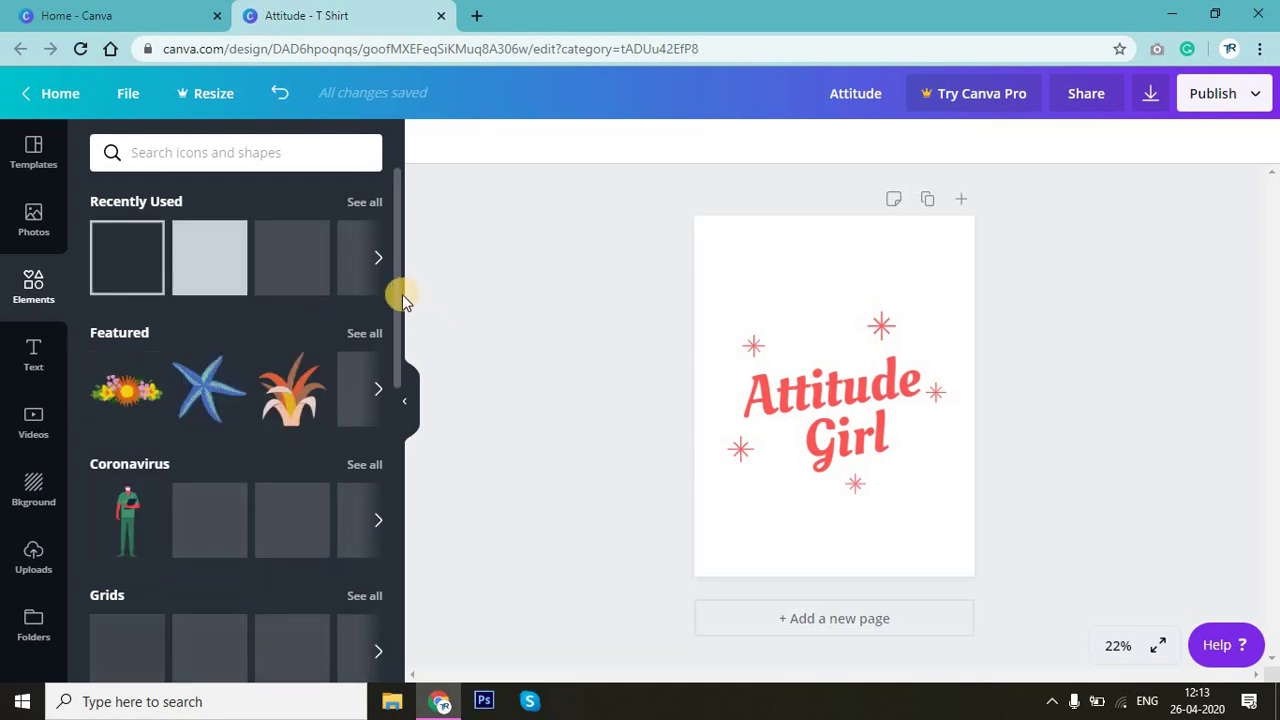
scroll(287, 500, down, 2)
scroll(287, 500, down, 1)
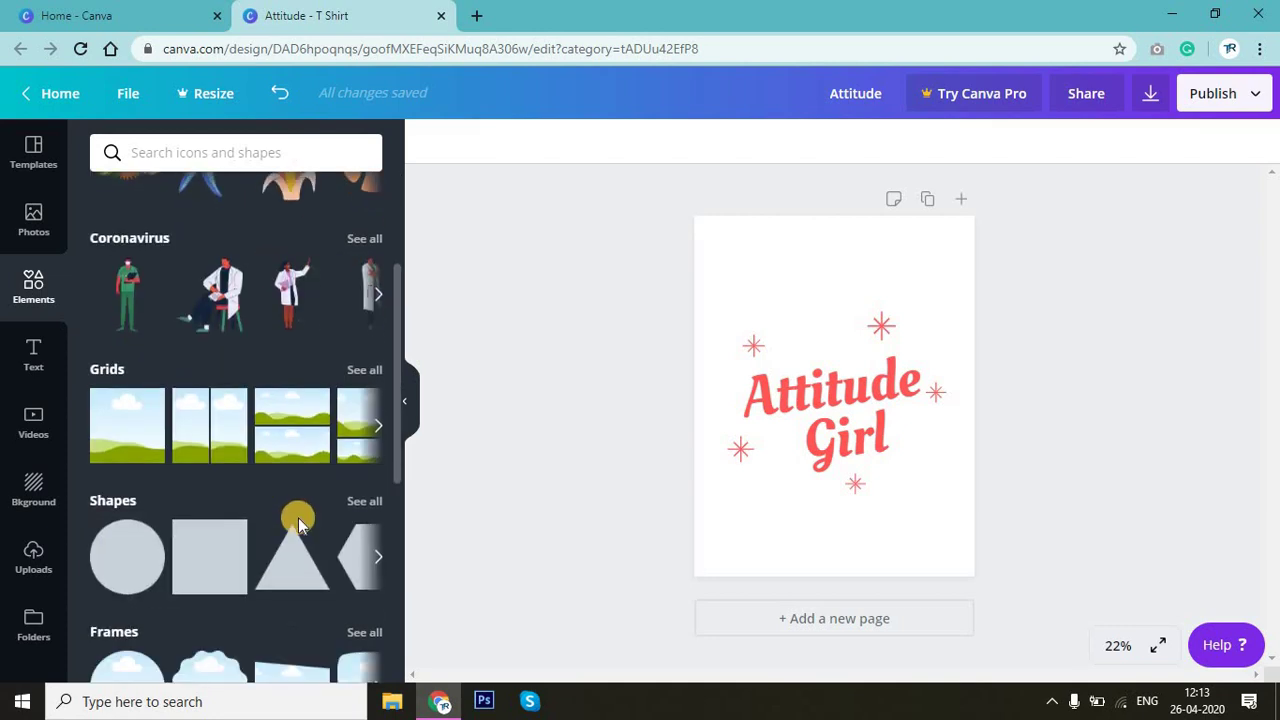
scroll(292, 510, down, 3)
scroll(298, 520, down, 1)
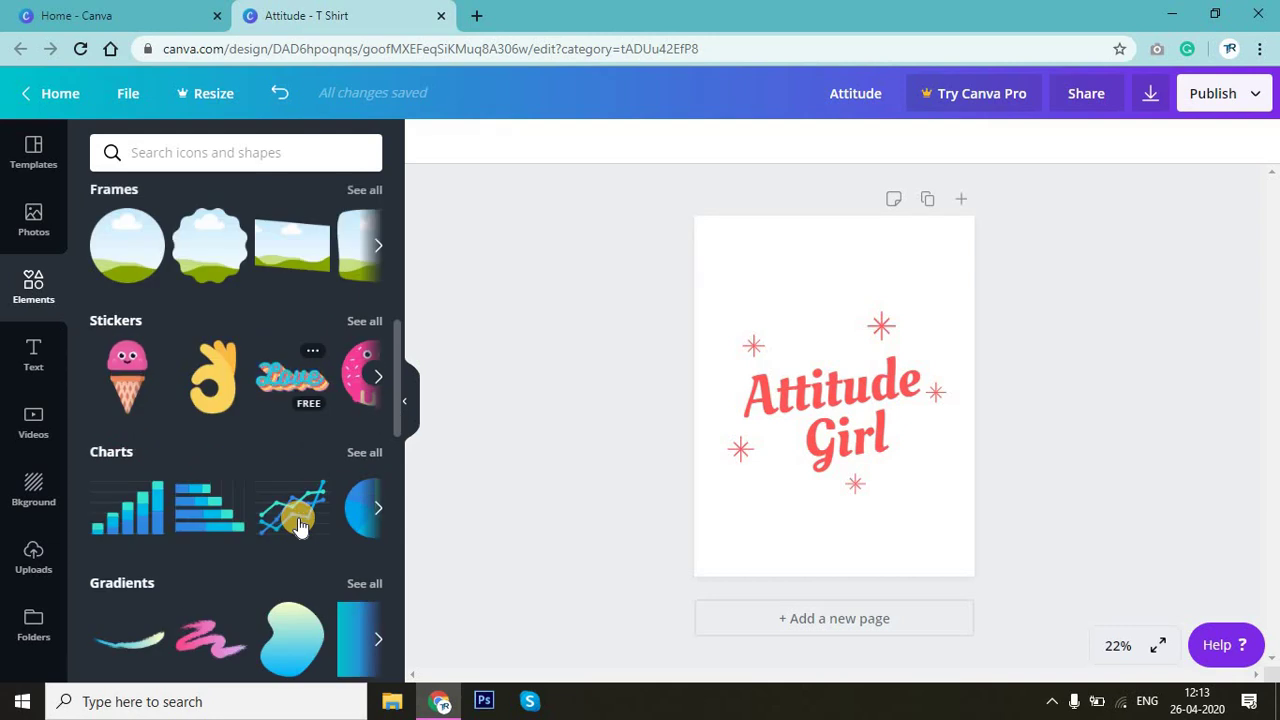
scroll(298, 522, down, 2)
scroll(298, 522, down, 2)
scroll(298, 522, down, 3)
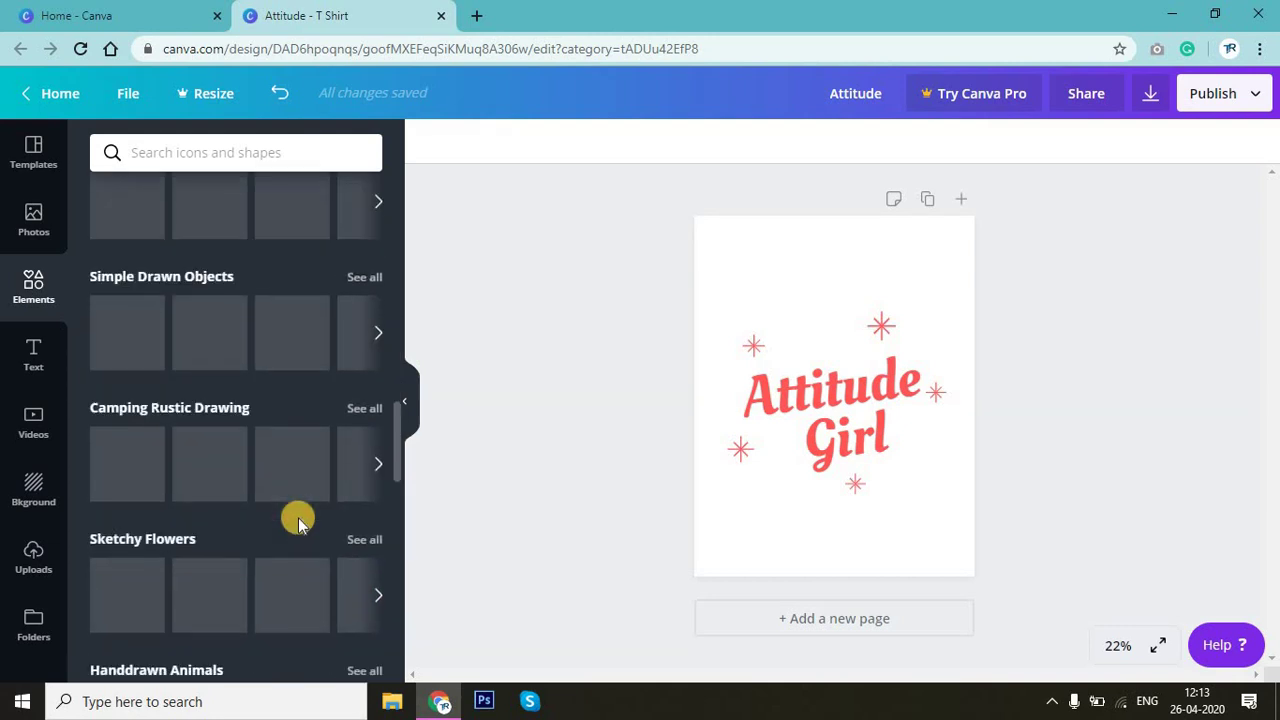
scroll(298, 522, up, 1)
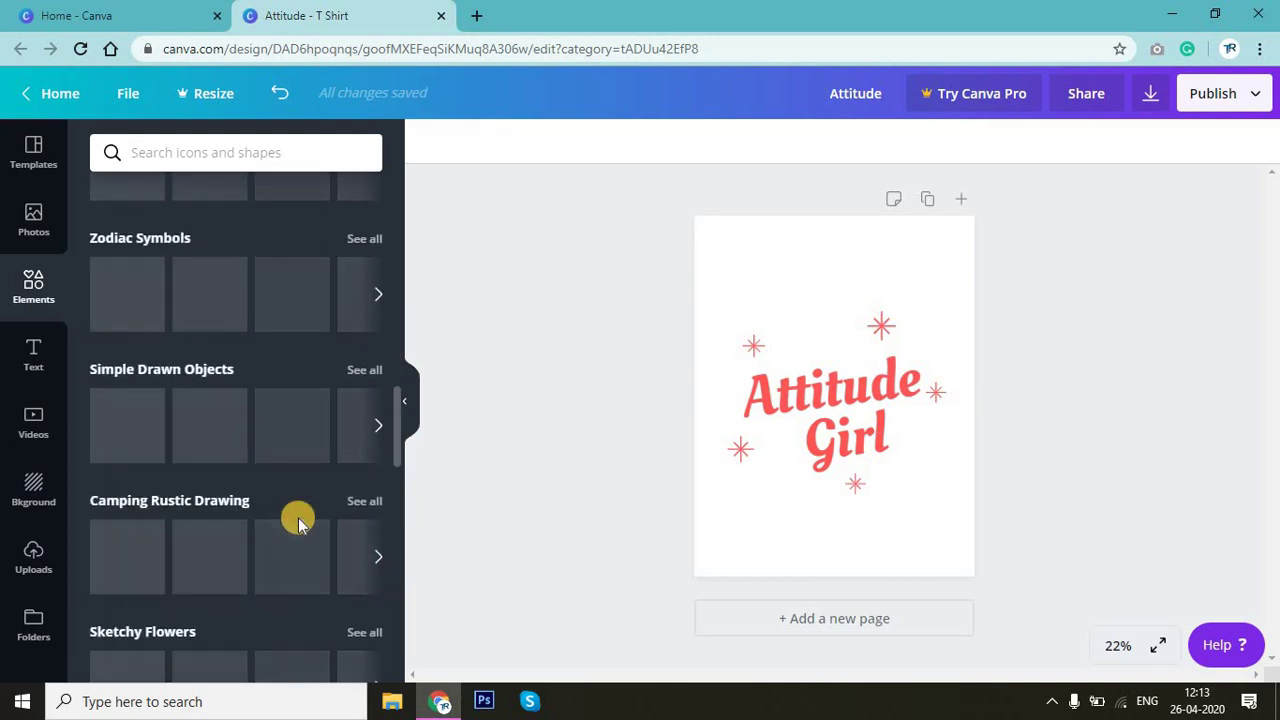
scroll(297, 518, up, 4)
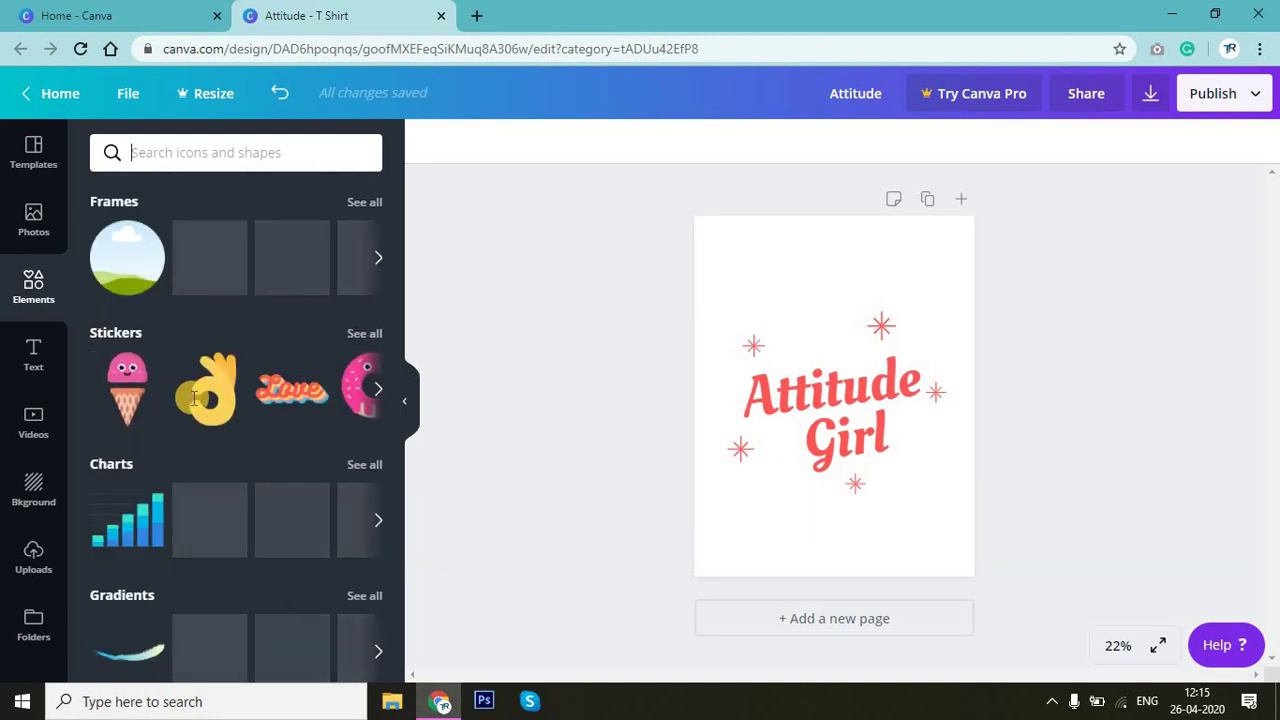
scroll(360, 330, down, 3)
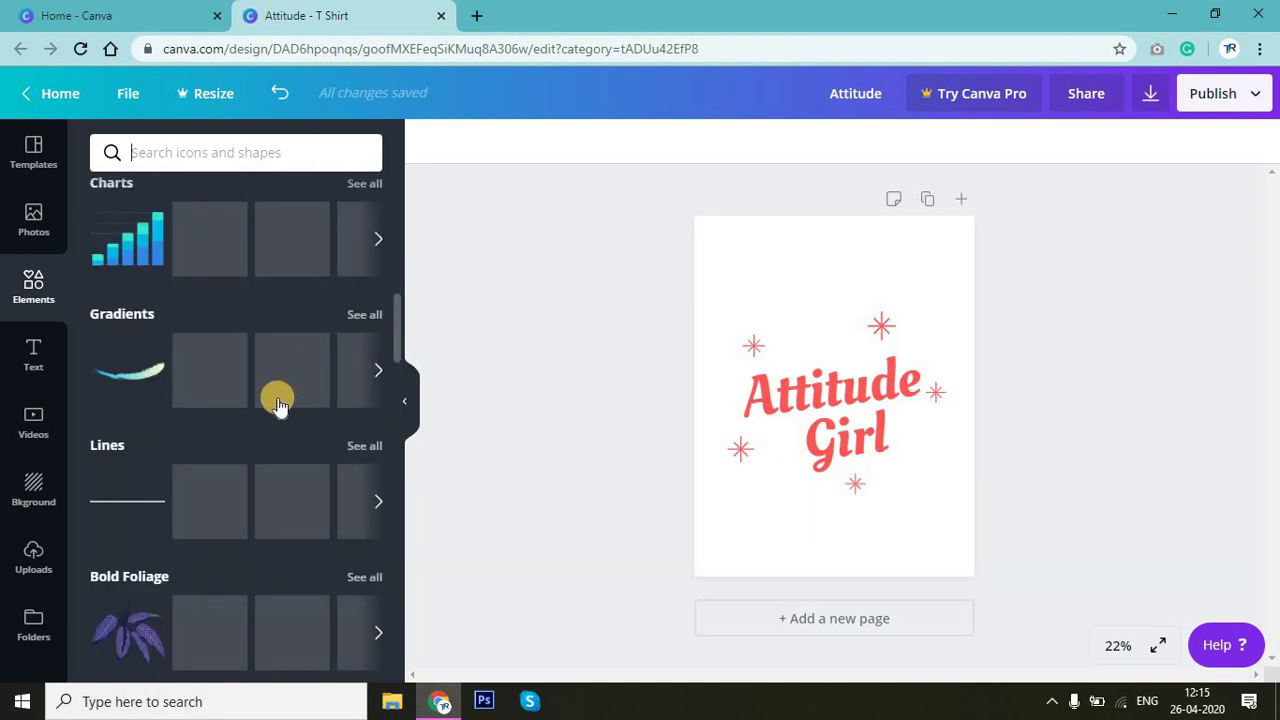
scroll(280, 404, up, 3)
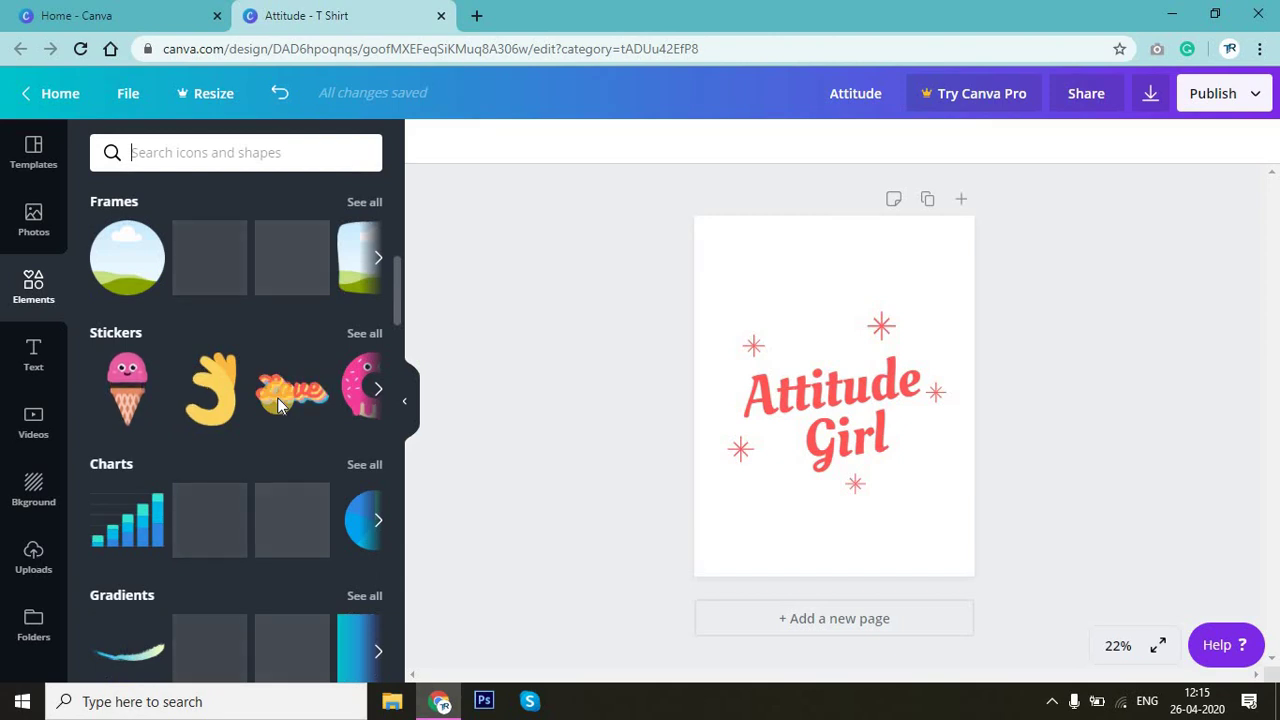
scroll(280, 404, down, 1)
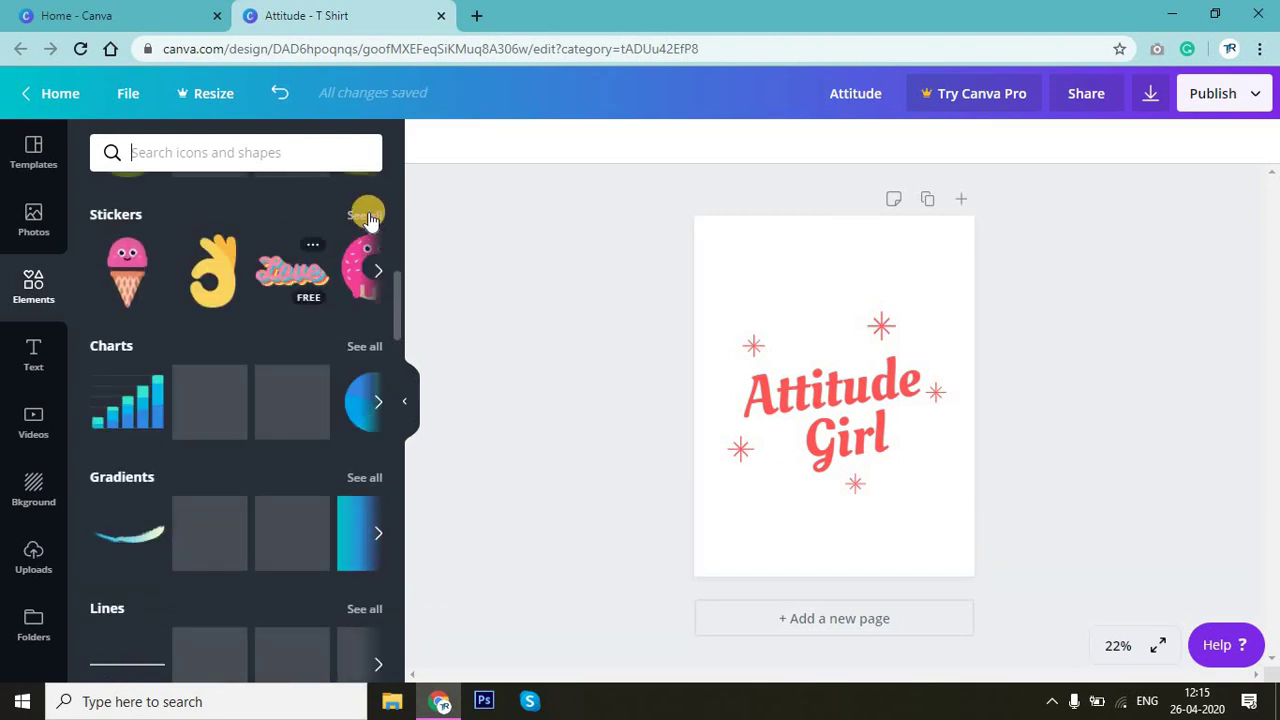
scroll(368, 218, down, 2)
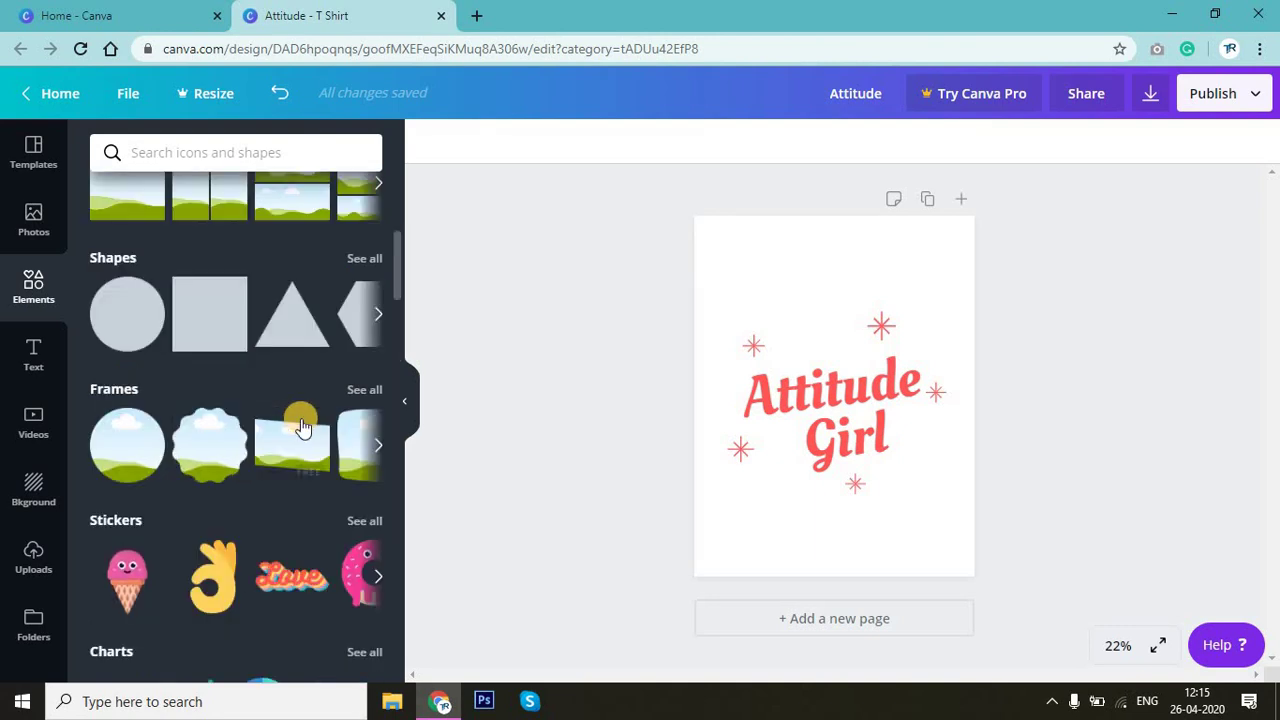
scroll(295, 415, up, 5)
scroll(288, 400, down, 1)
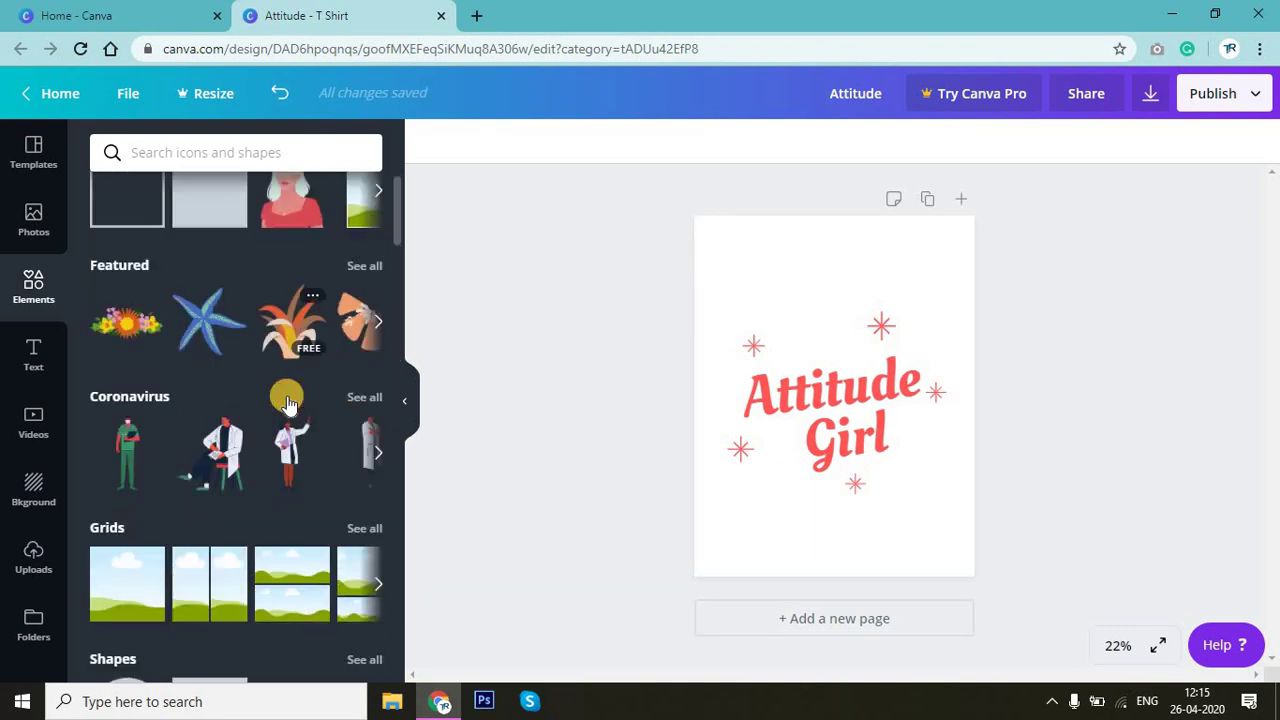
scroll(286, 394, down, 1)
scroll(286, 394, down, 3)
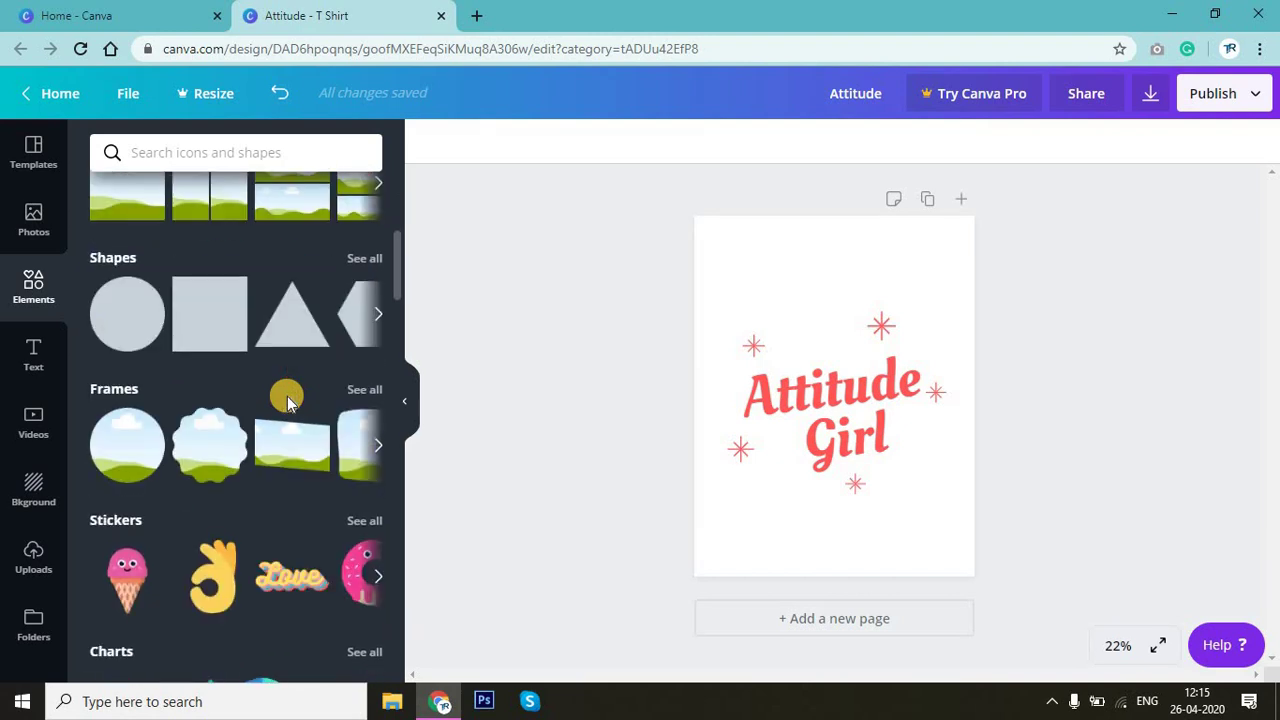
Step: Expand Stickers, then Emoji stickers, to show the full emoji collection
click(362, 521)
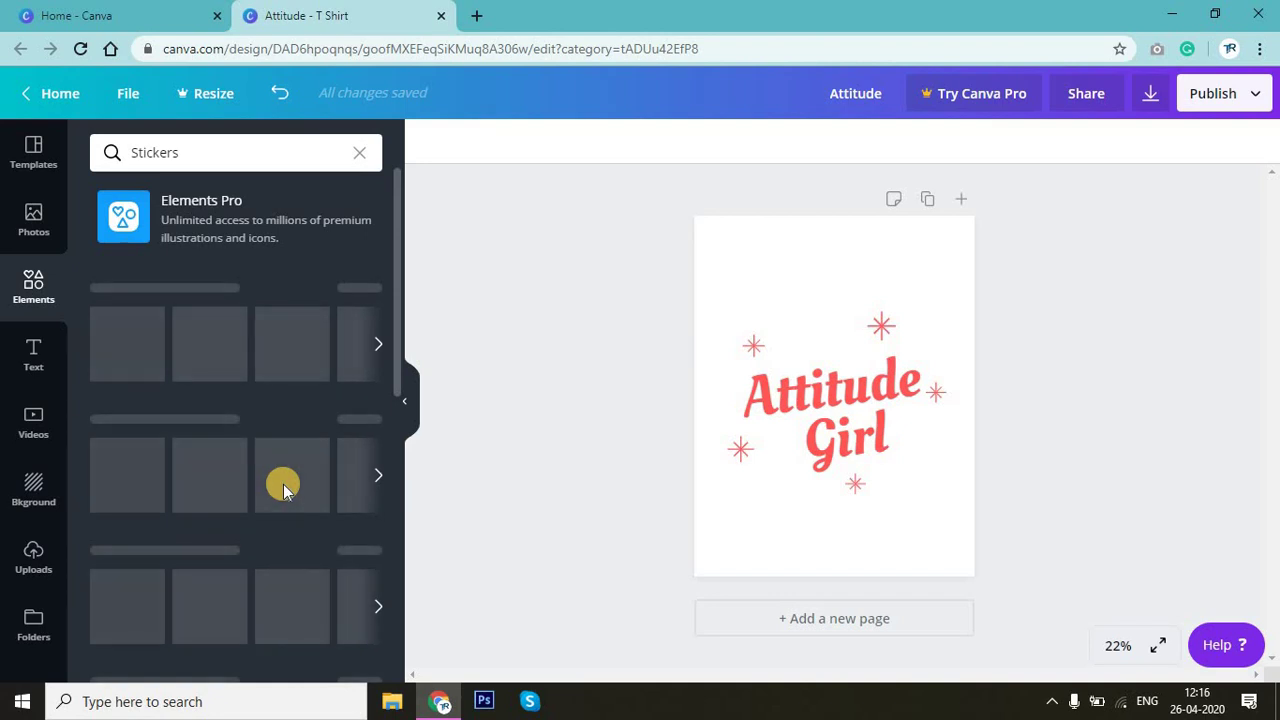
scroll(283, 487, down, 3)
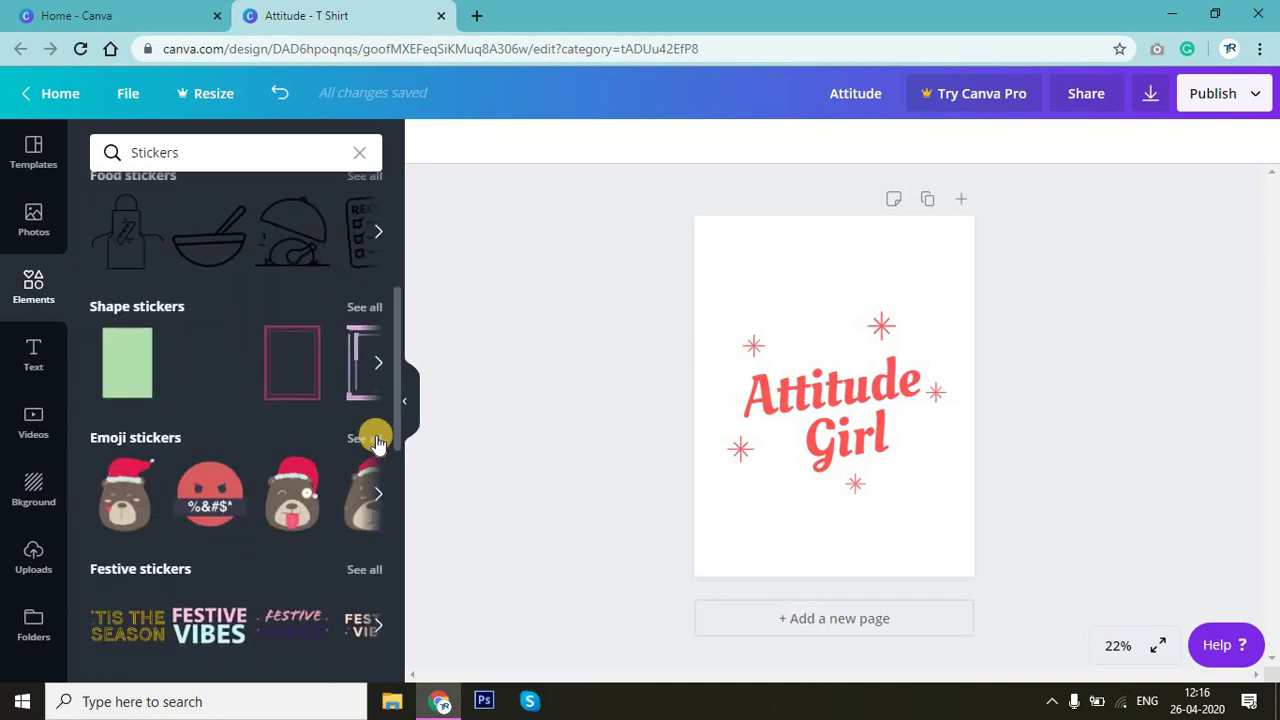
click(364, 438)
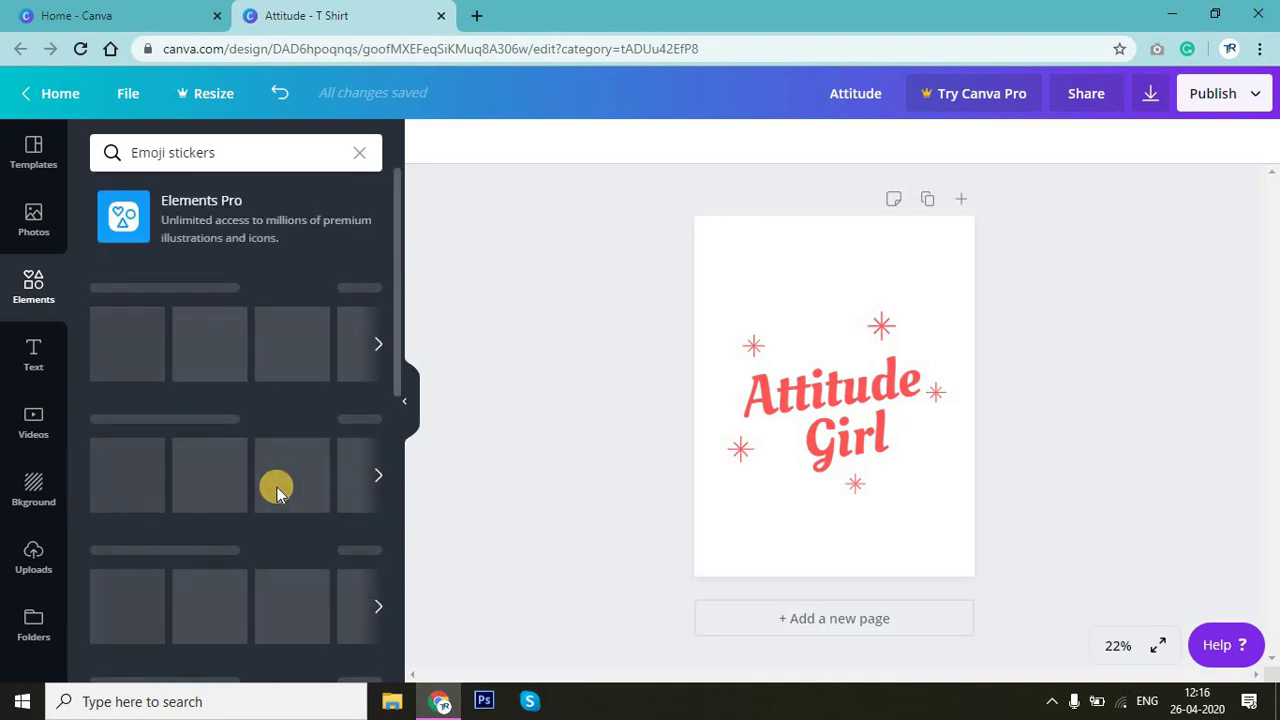
scroll(278, 492, down, 3)
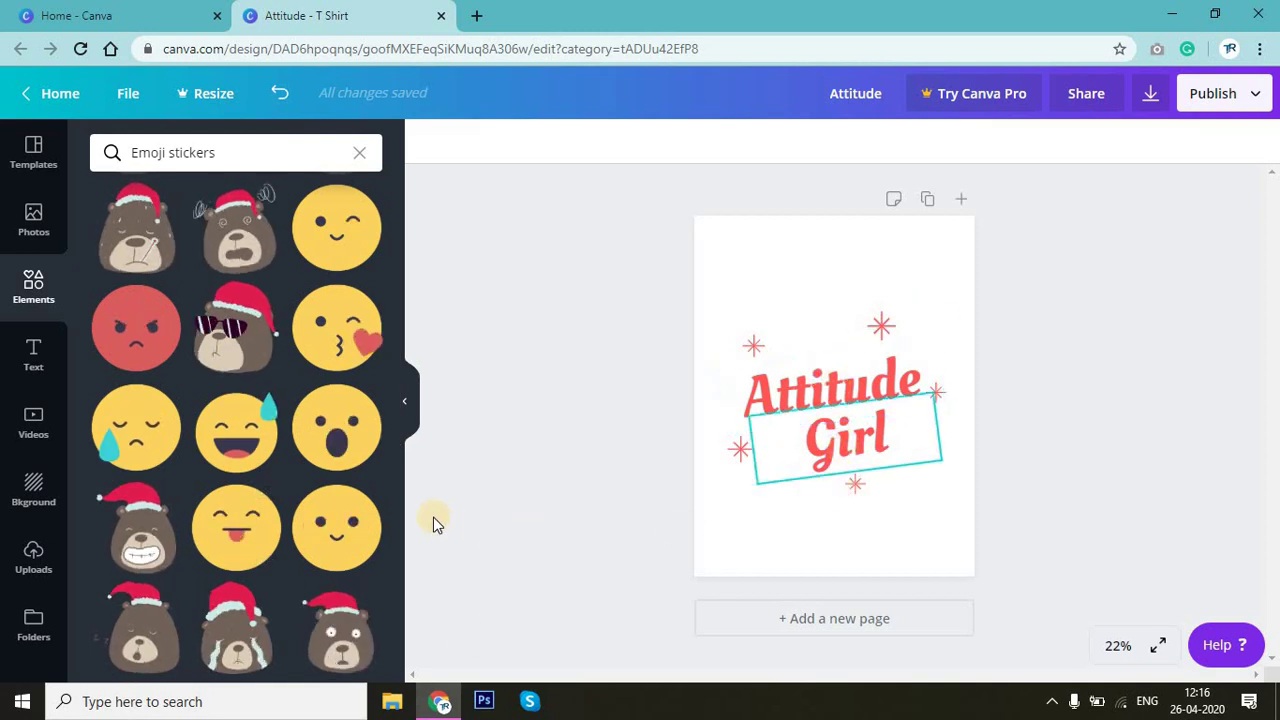
mouse_move(336, 228)
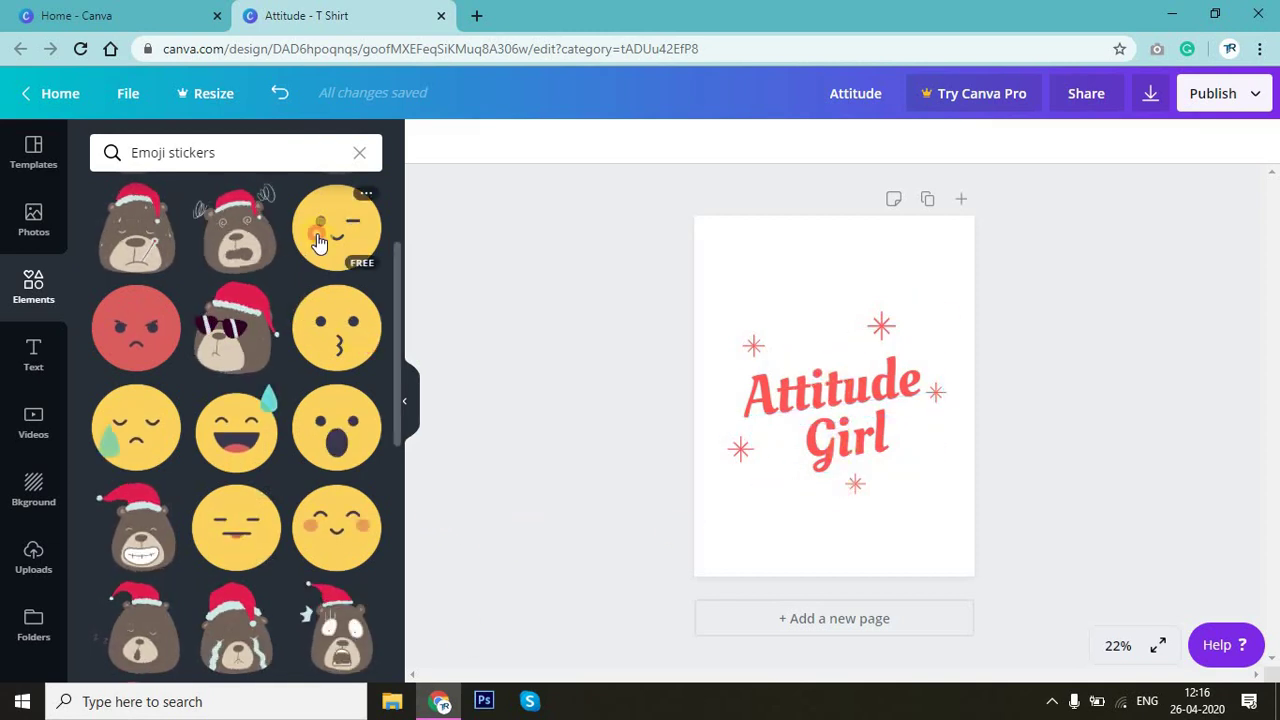
Step: Add the winking emoji sticker at about 2.5×2.4, centred above 'Attitude'
click(900, 456)
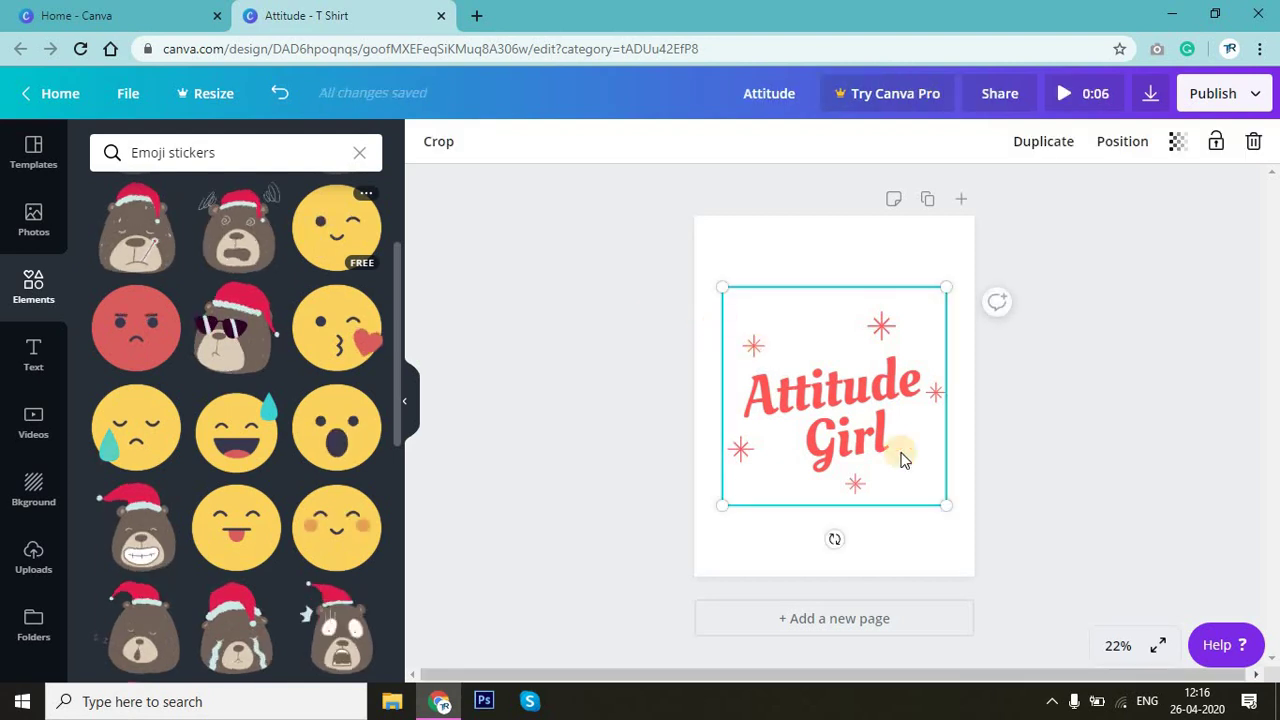
drag(900, 456, 902, 458)
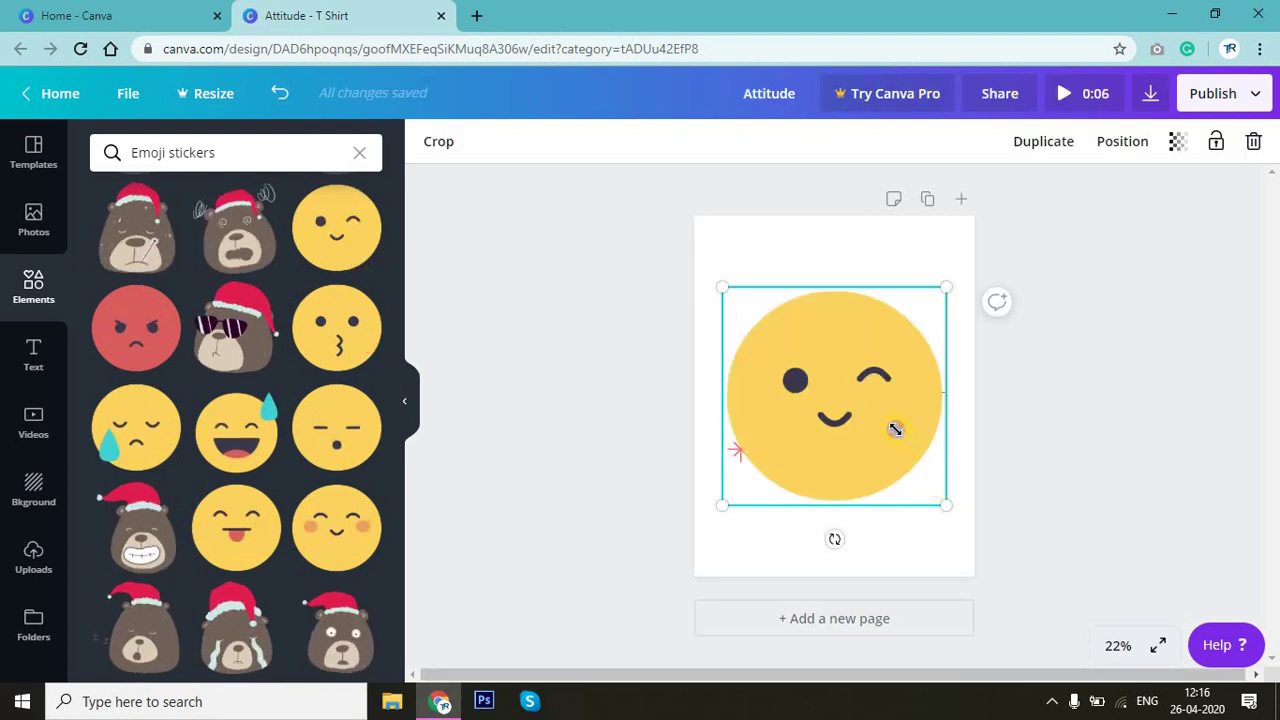
drag(848, 389, 769, 326)
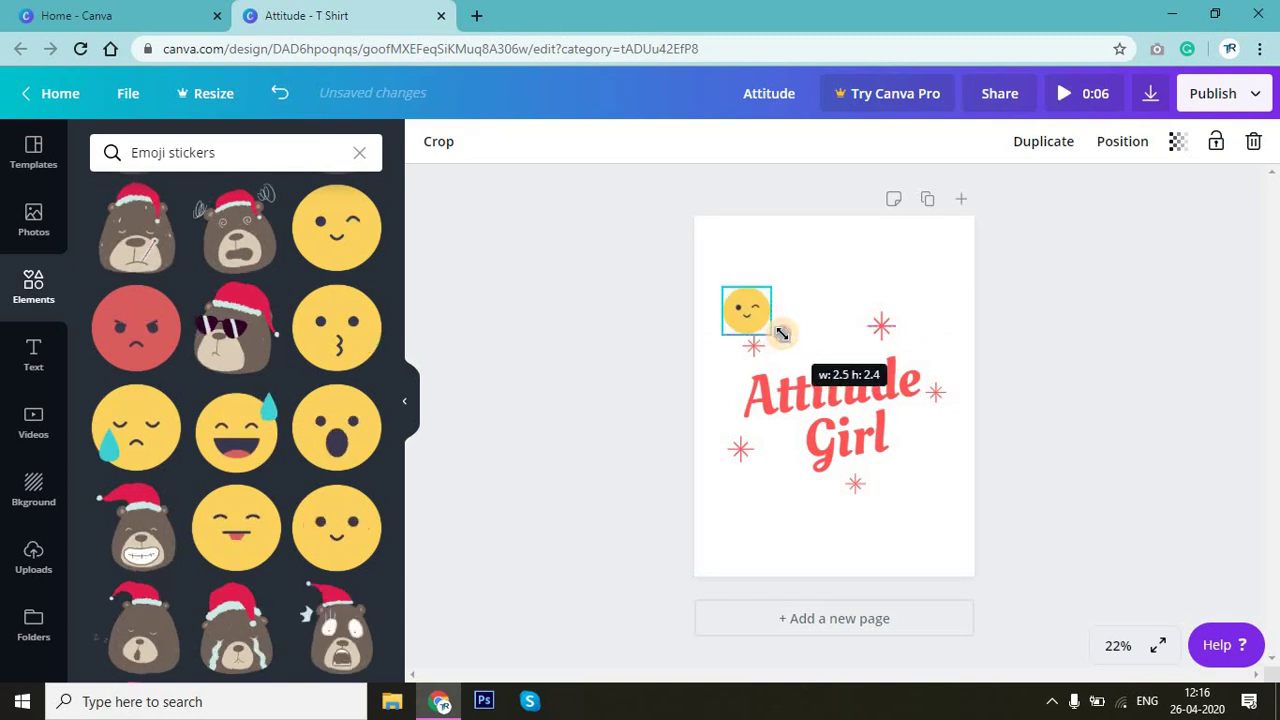
drag(769, 326, 763, 322)
mouse_move(765, 370)
mouse_down()
mouse_move(865, 387)
mouse_move(838, 390)
mouse_up()
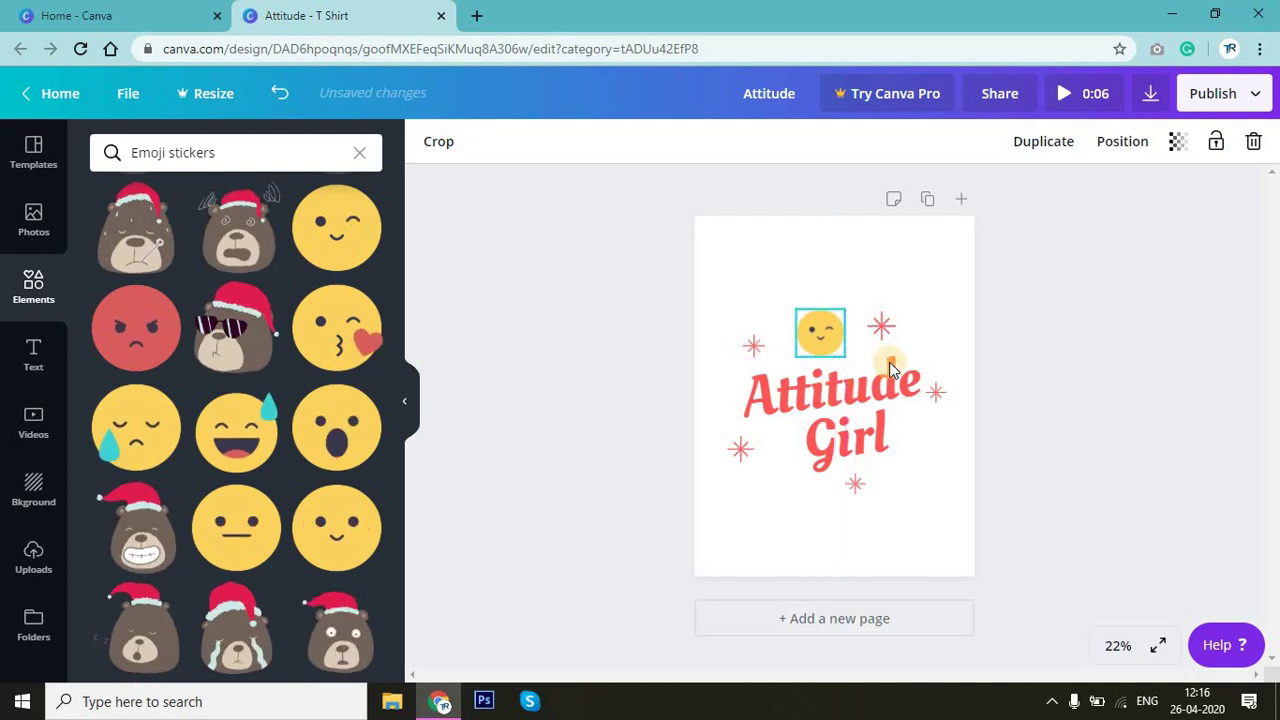
click(1100, 320)
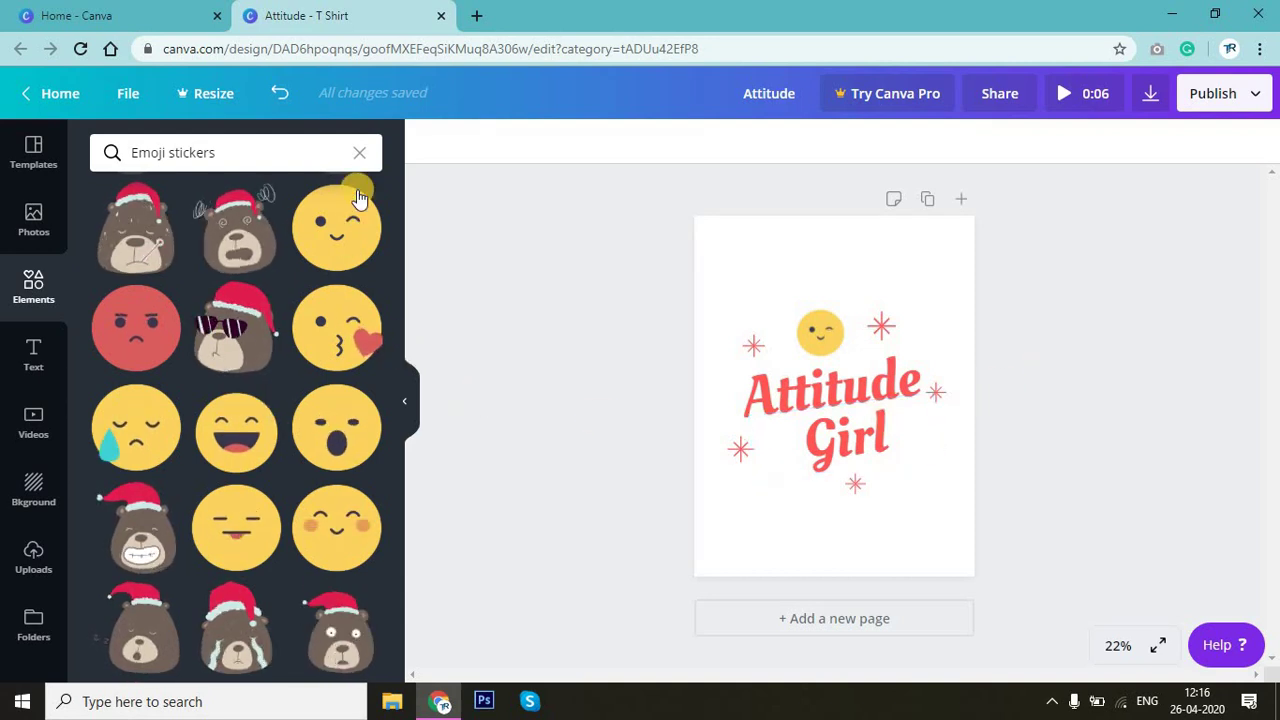
click(1098, 330)
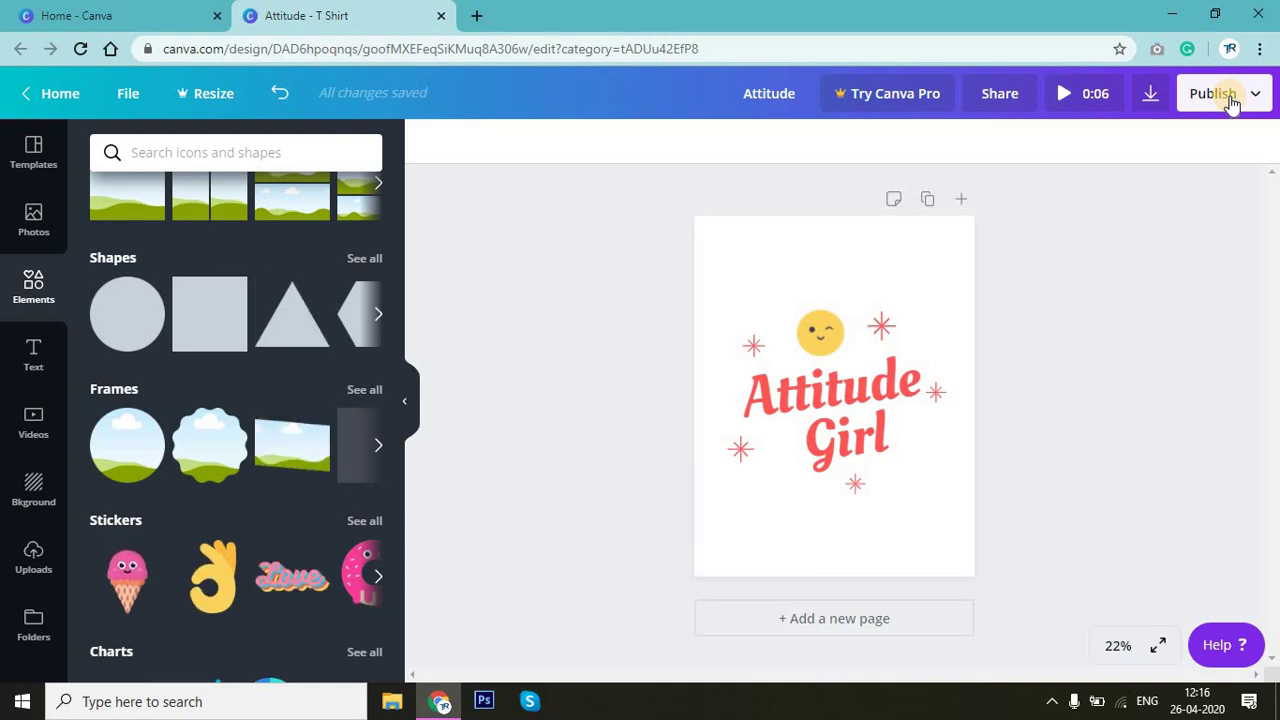
Step: Download the design as the PNG file Attitude.png
click(1232, 104)
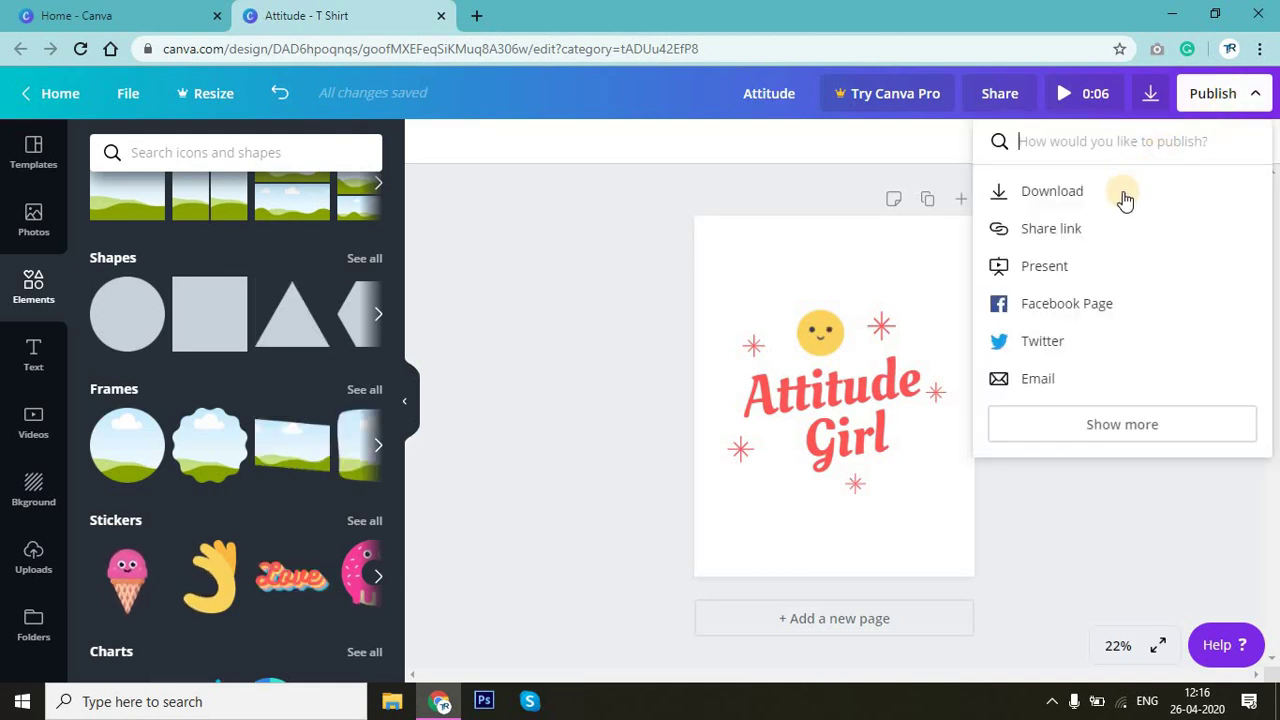
click(1046, 195)
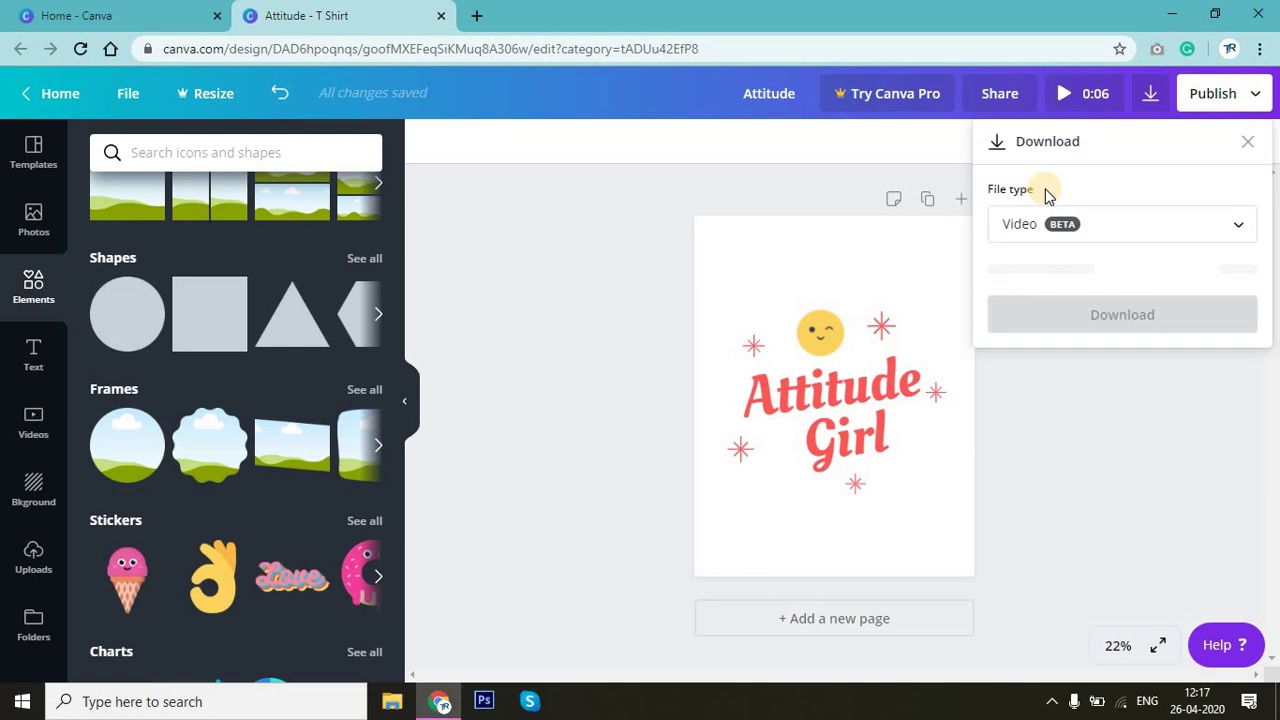
click(1236, 226)
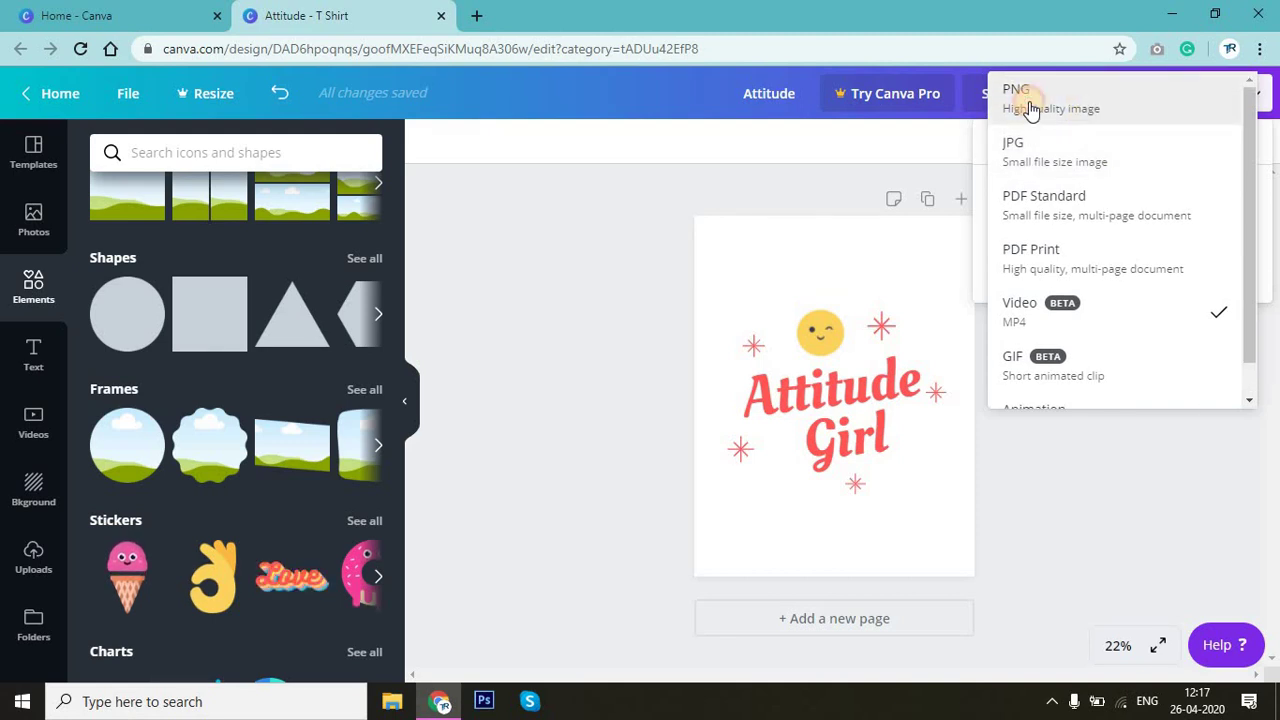
click(1031, 110)
click(1123, 410)
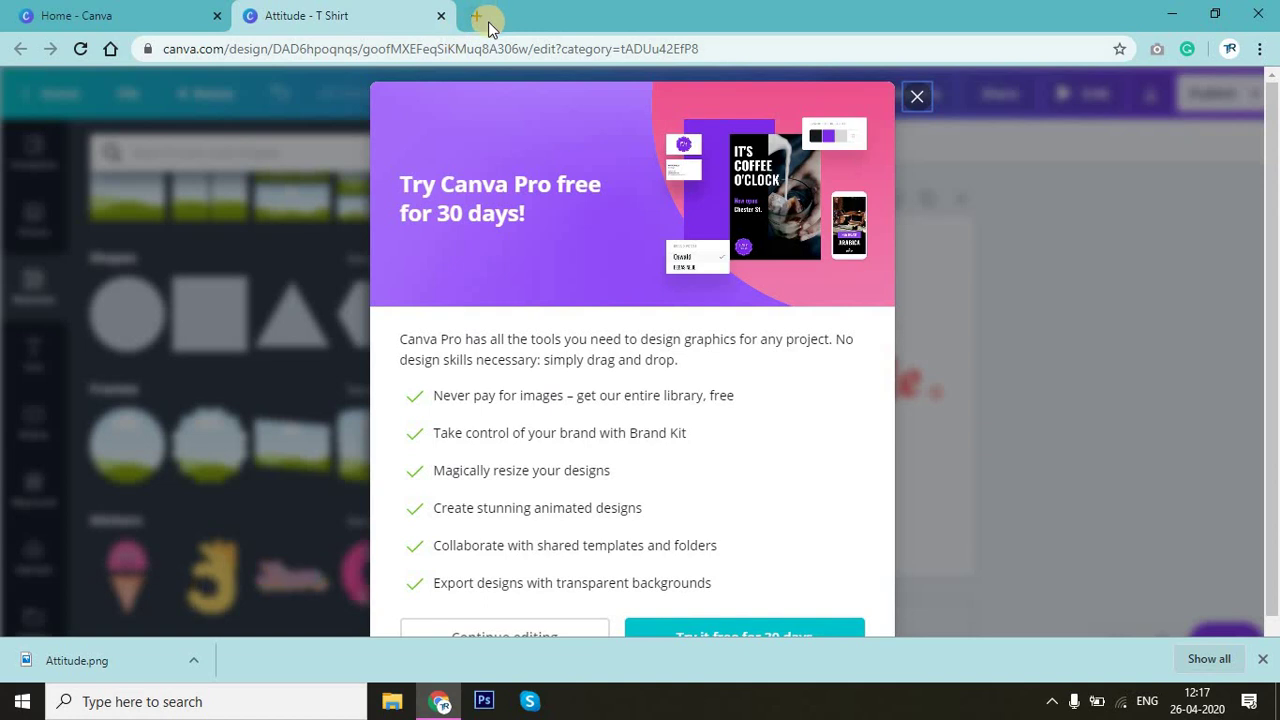
Step: Dismiss the Canva Pro offer and Google 'smart mockup' in a new tab
click(918, 97)
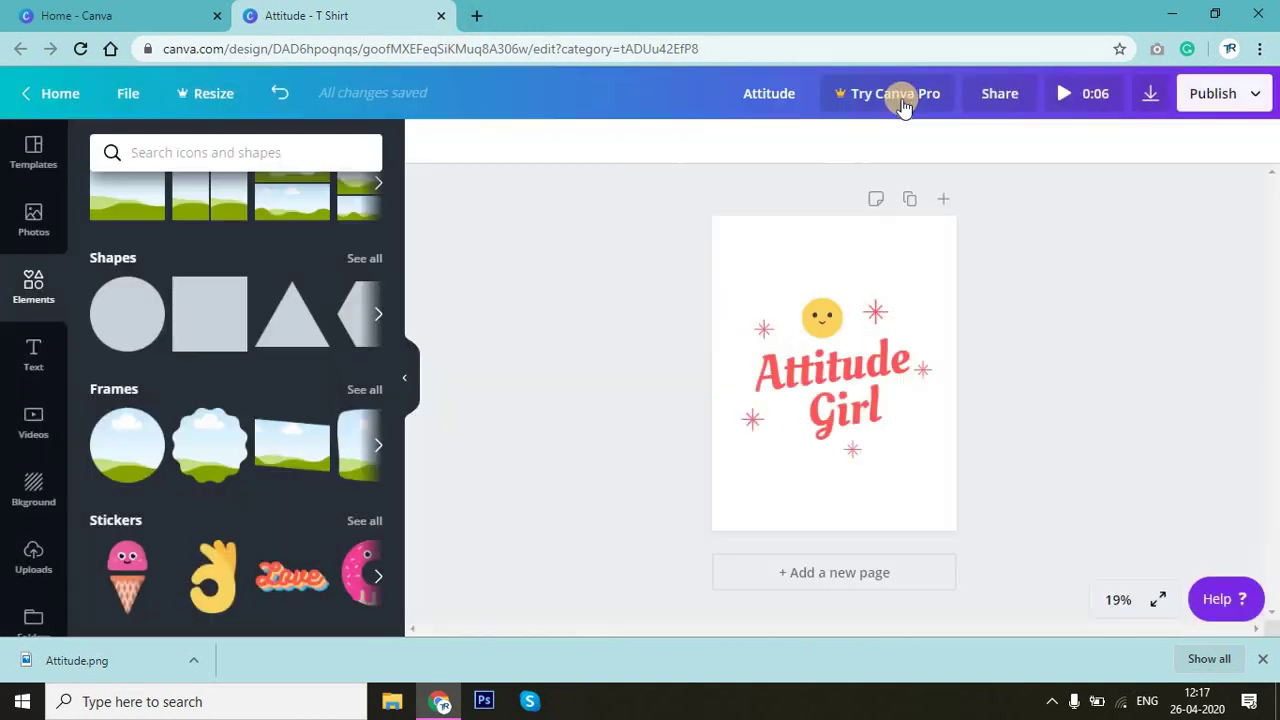
click(478, 17)
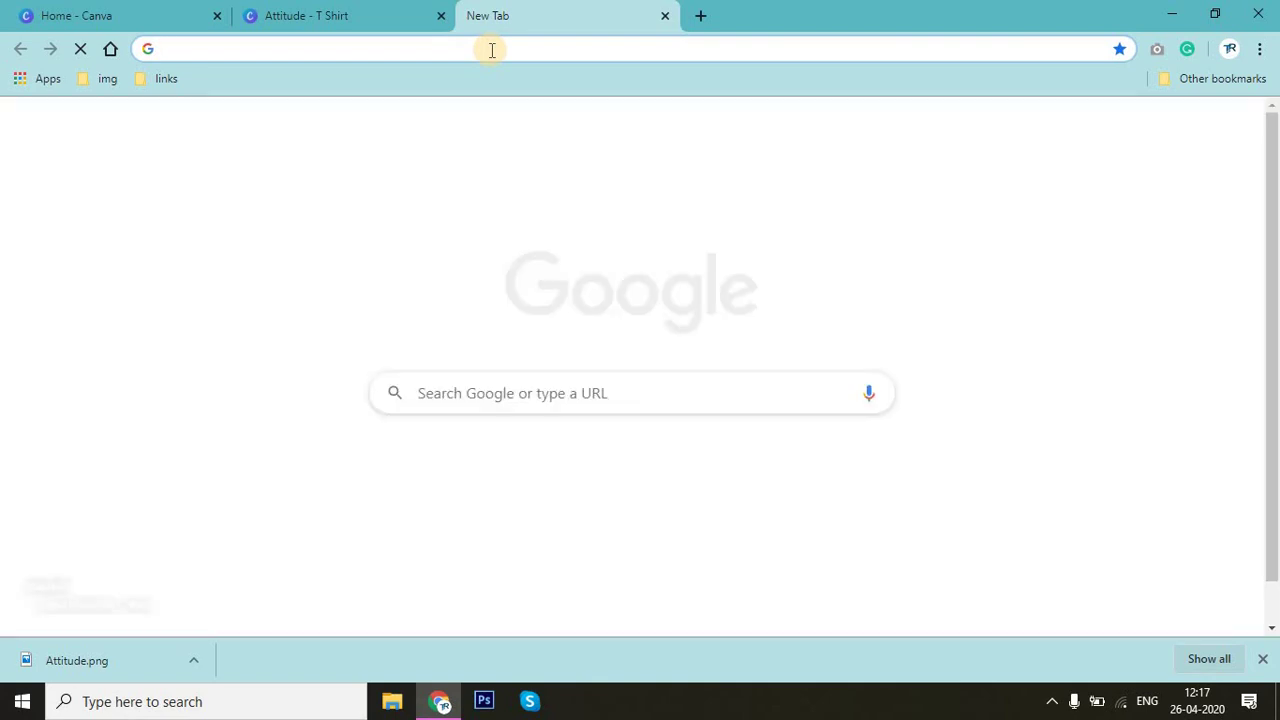
text(s)
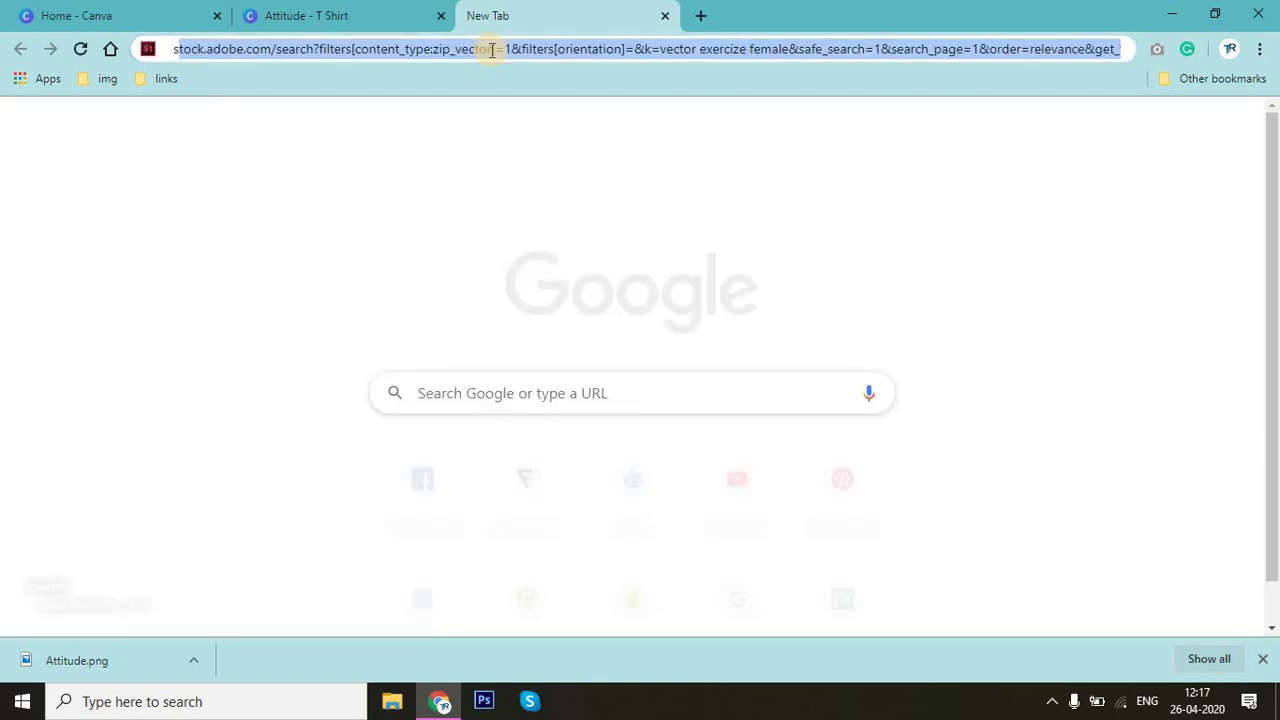
text(mart )
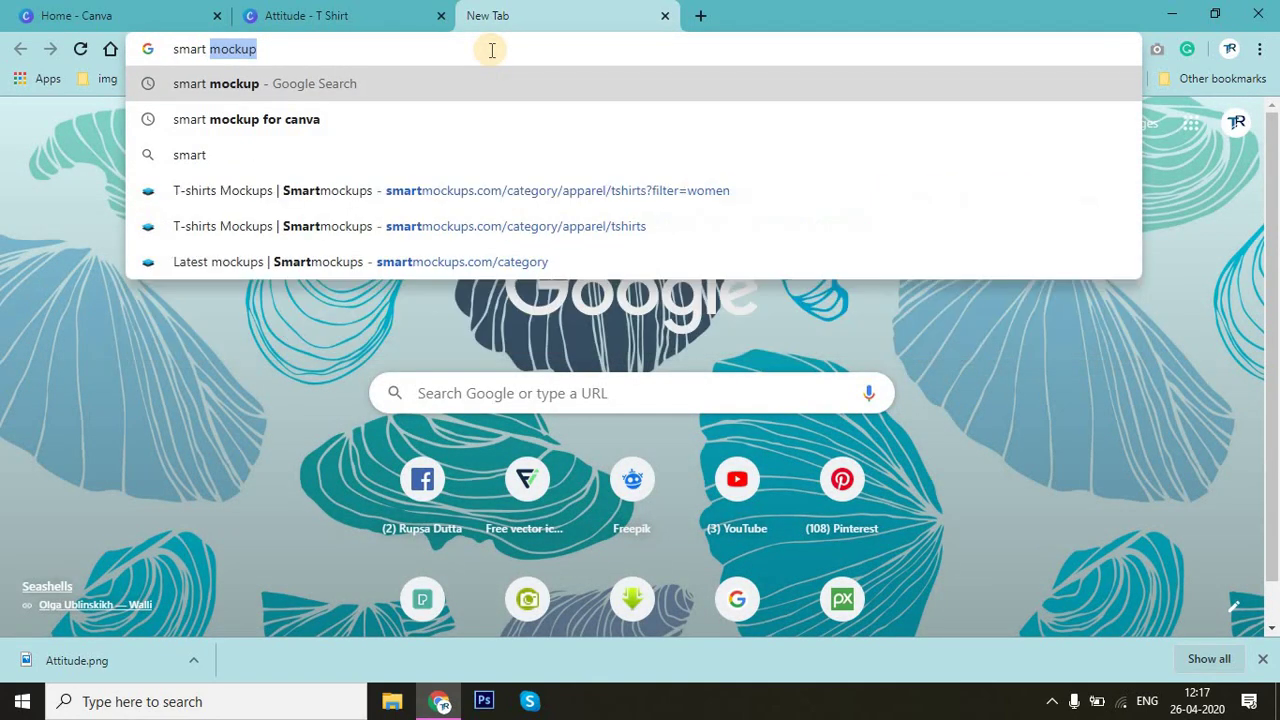
text(mo)
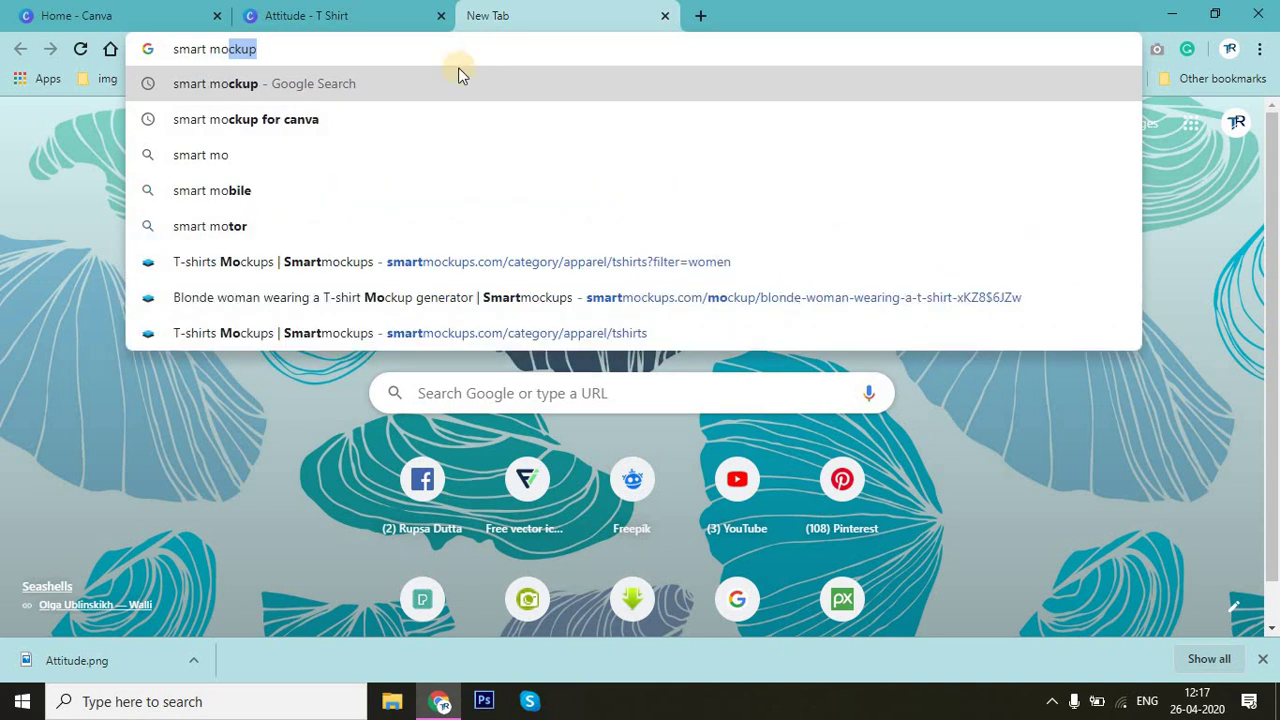
click(455, 79)
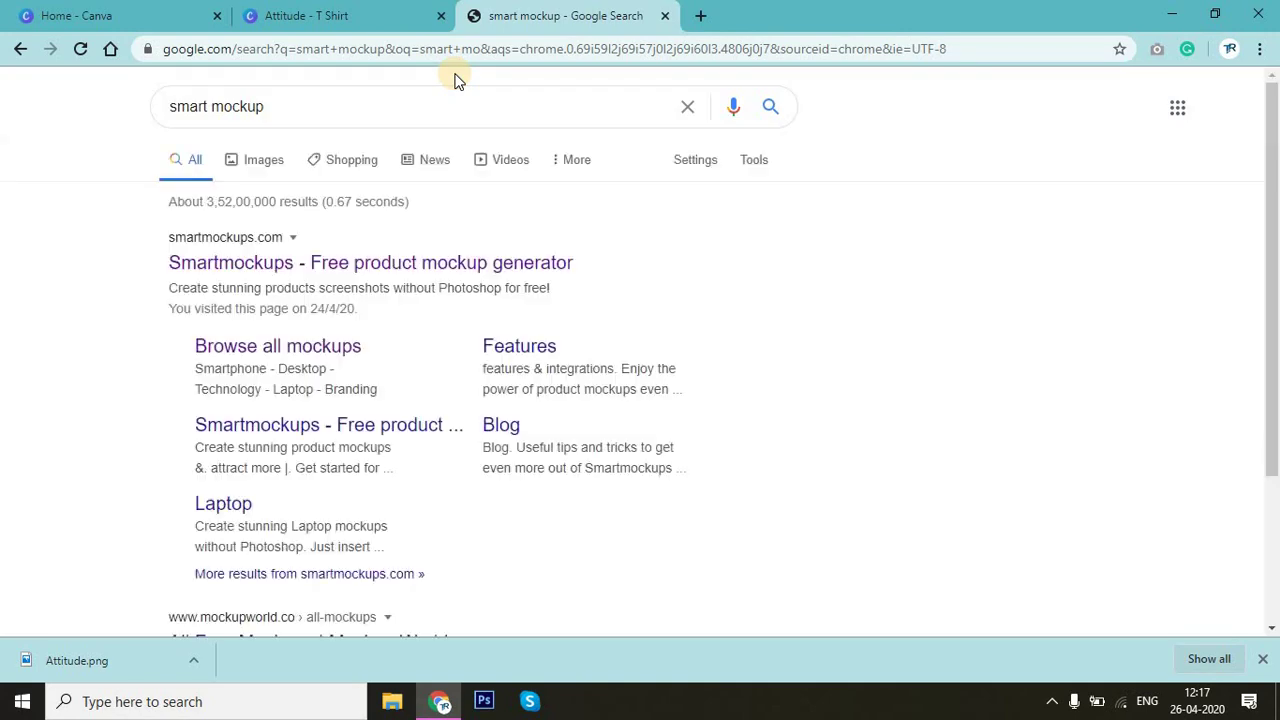
Step: Open the Smartmockups site from the search results and browse its home page
click(389, 261)
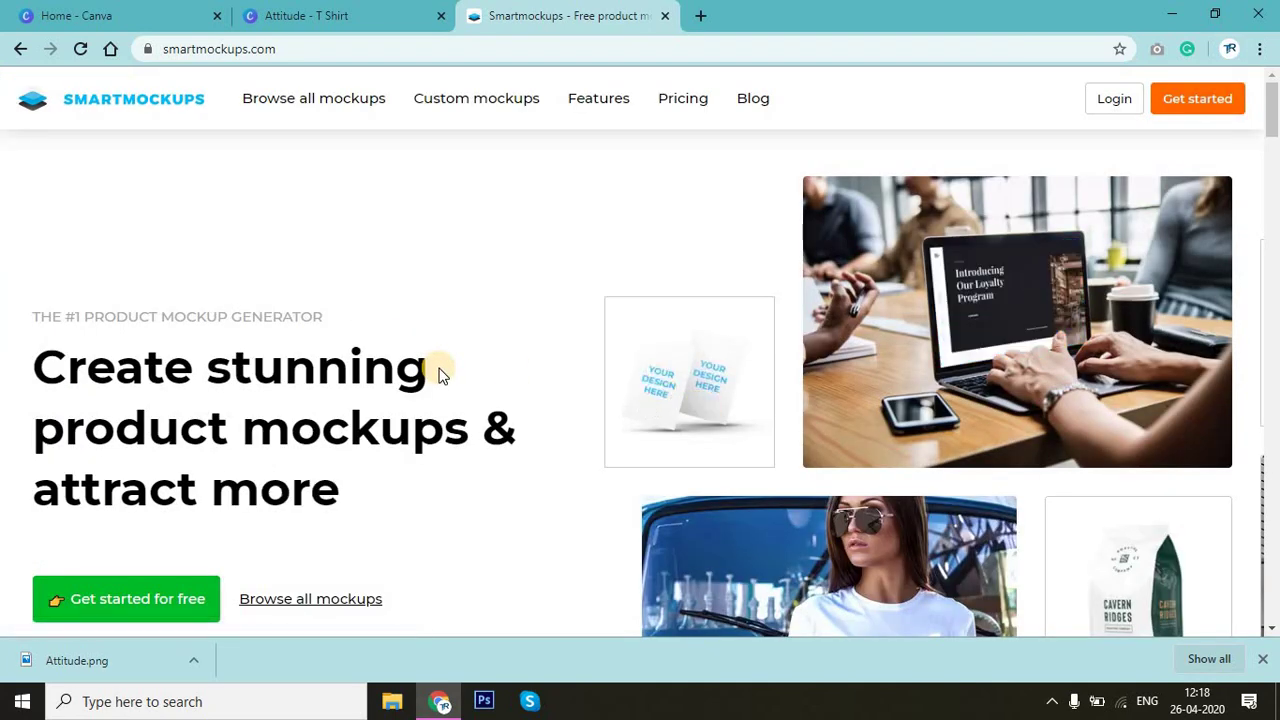
scroll(440, 373, down, 1)
scroll(440, 373, up, 2)
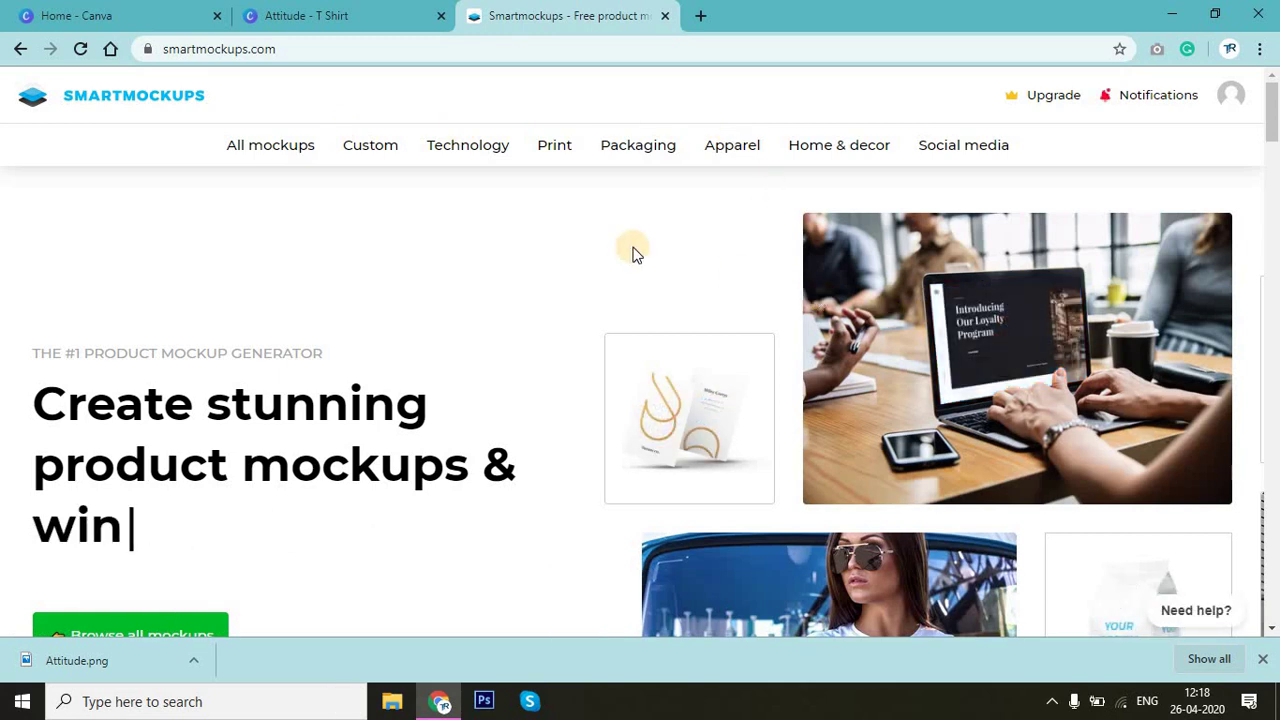
scroll(632, 253, down, 3)
scroll(632, 253, down, 2)
scroll(632, 253, down, 3)
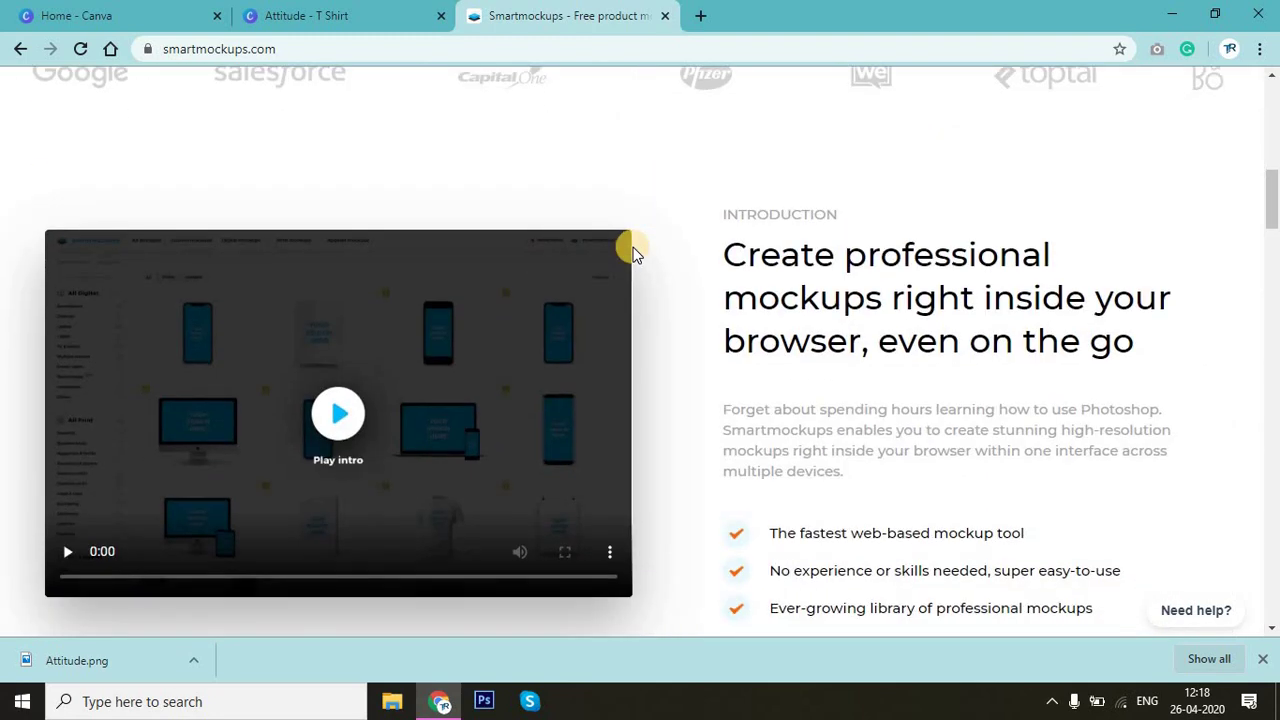
scroll(632, 253, down, 3)
scroll(632, 253, down, 3)
scroll(632, 253, down, 3)
scroll(632, 253, up, 5)
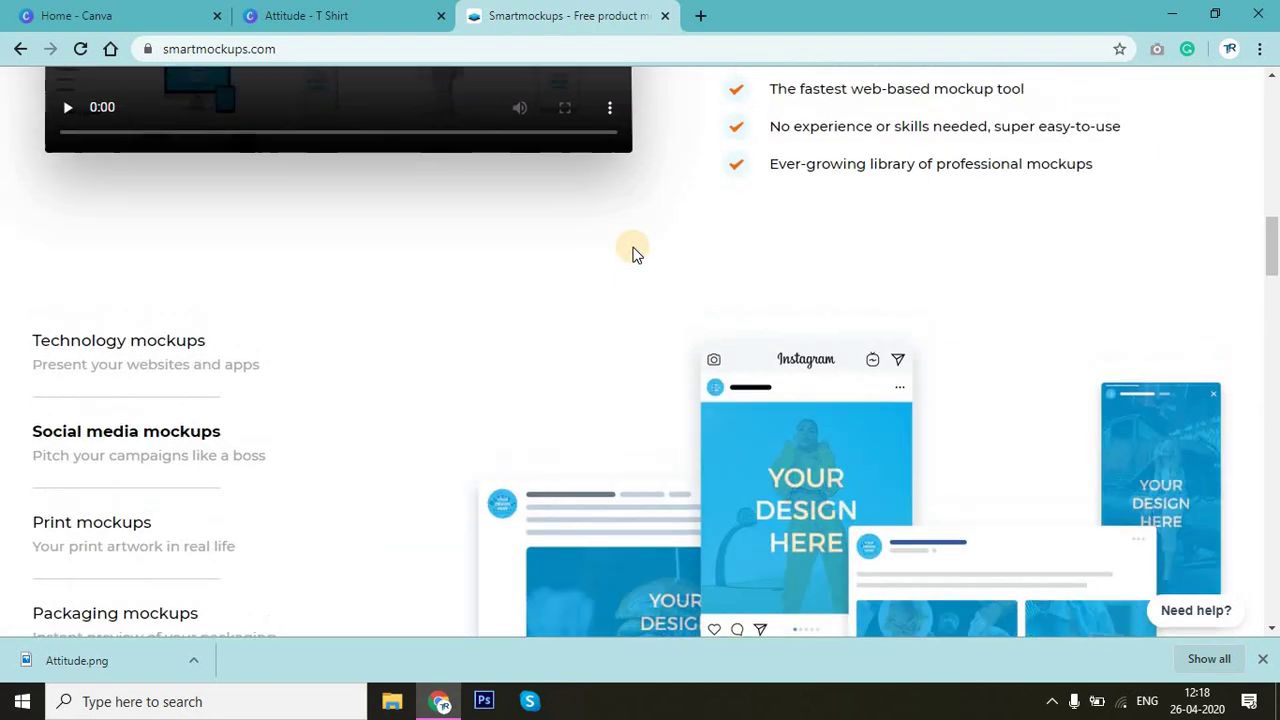
scroll(632, 253, up, 5)
scroll(632, 253, up, 3)
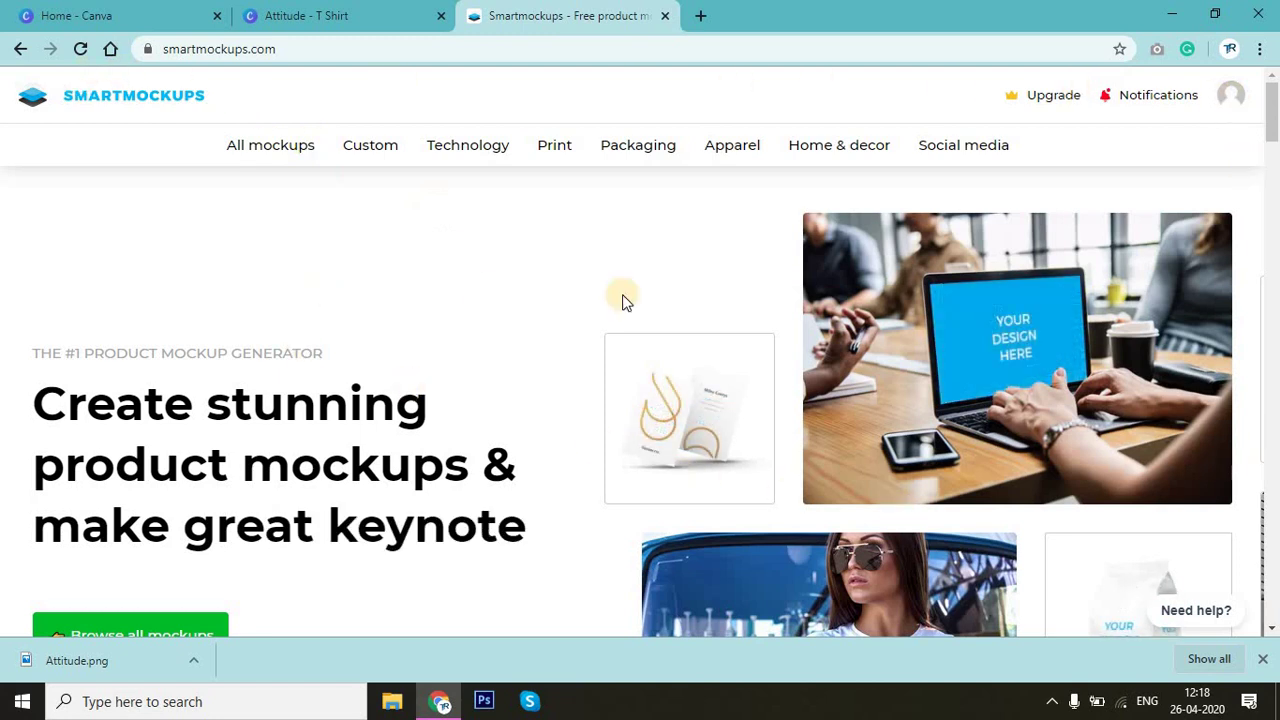
Step: Open All mockups and narrow the catalogue to T-shirts
click(245, 150)
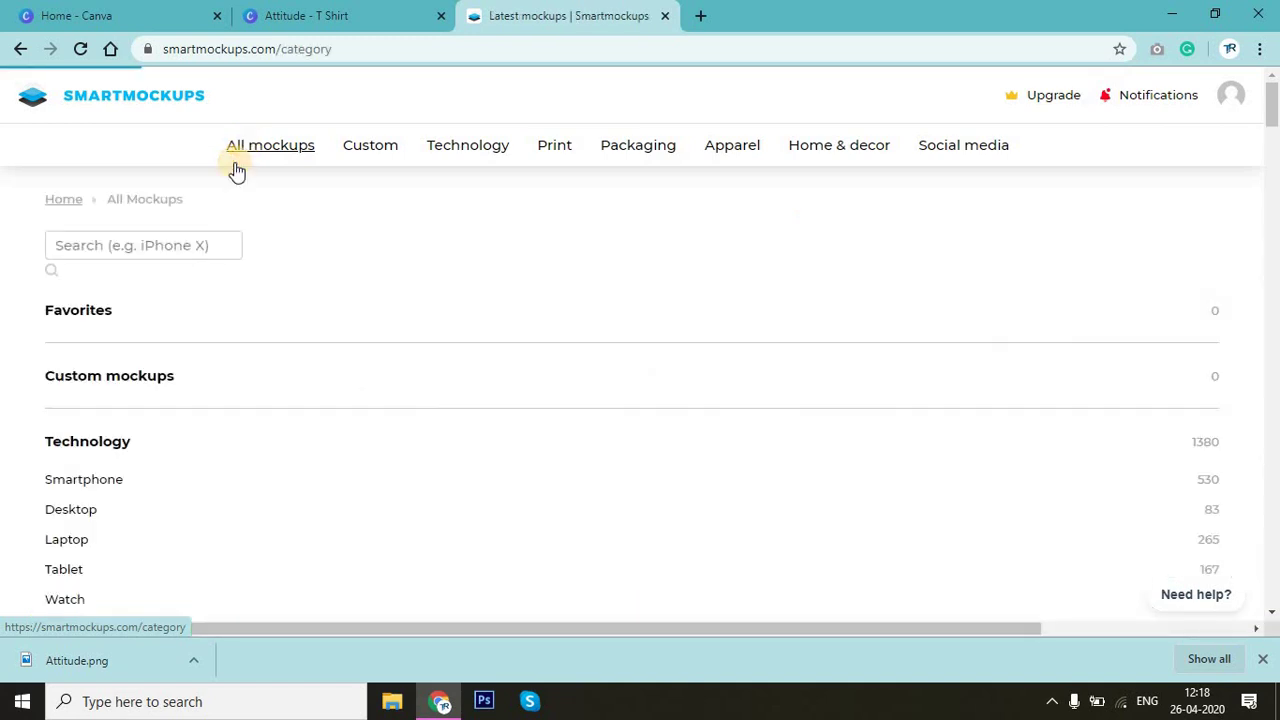
scroll(160, 366, down, 2)
scroll(162, 370, down, 2)
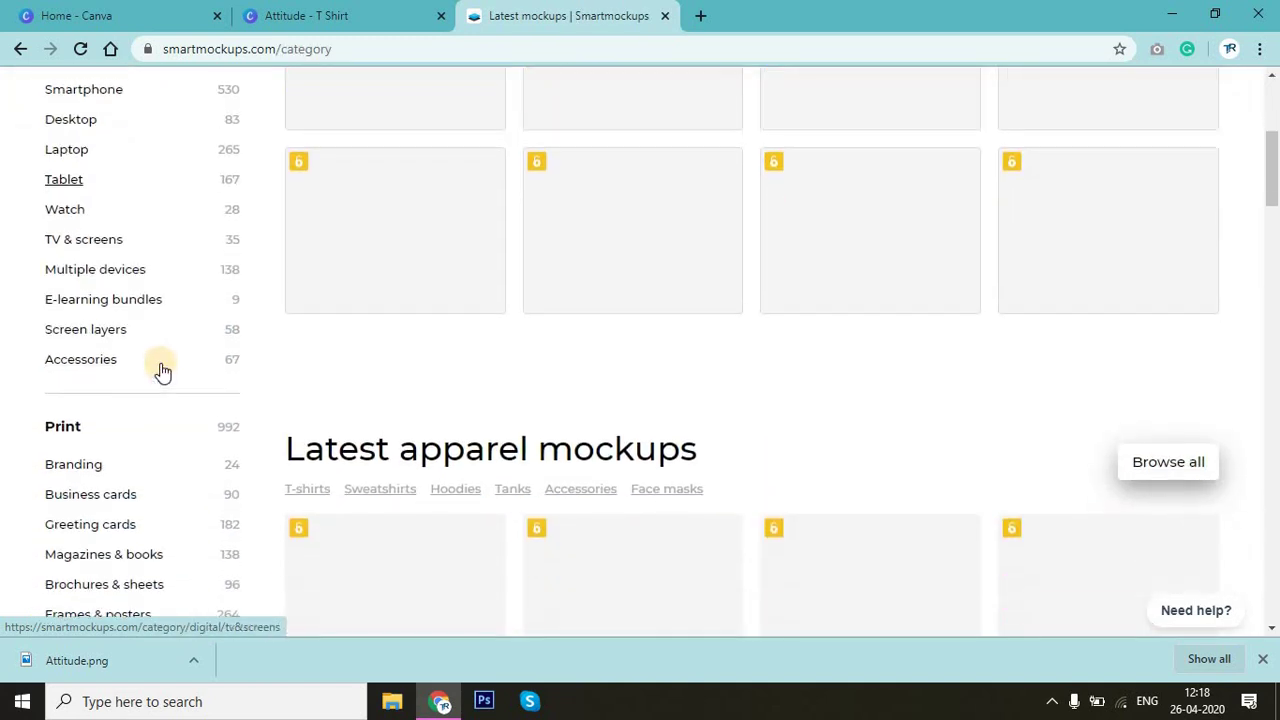
scroll(162, 370, down, 3)
scroll(162, 370, down, 2)
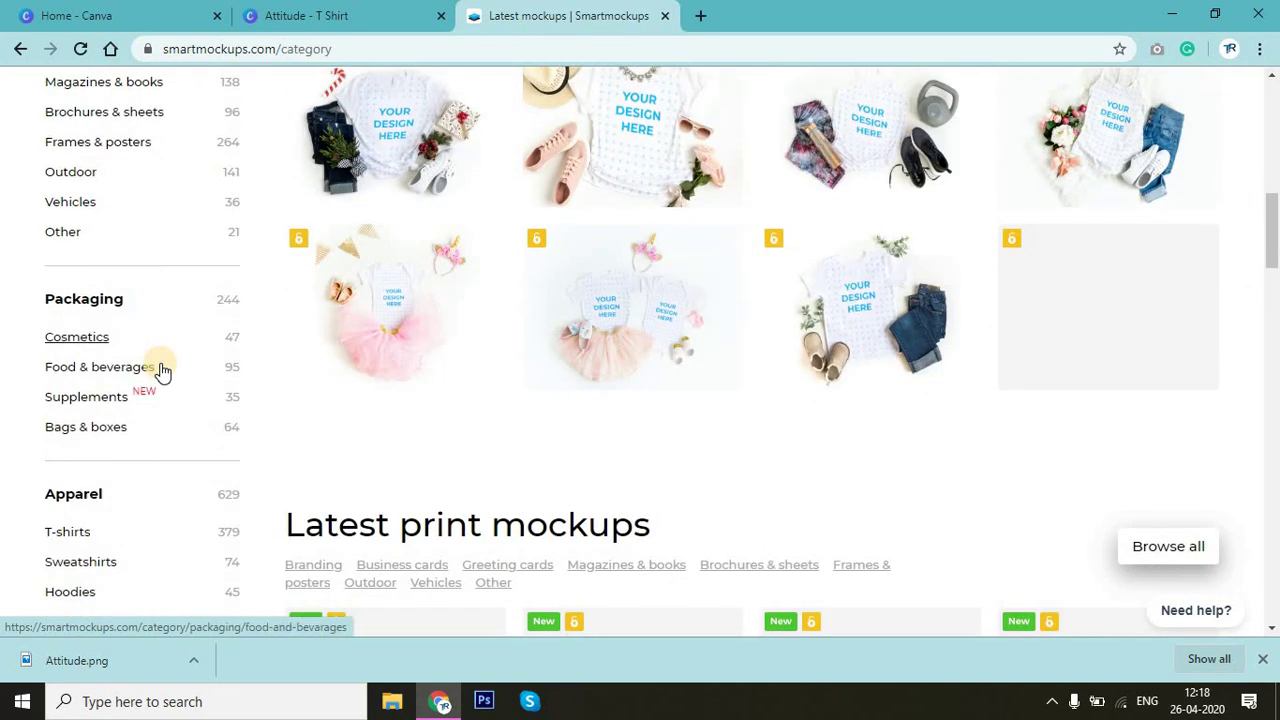
scroll(162, 370, down, 2)
click(88, 350)
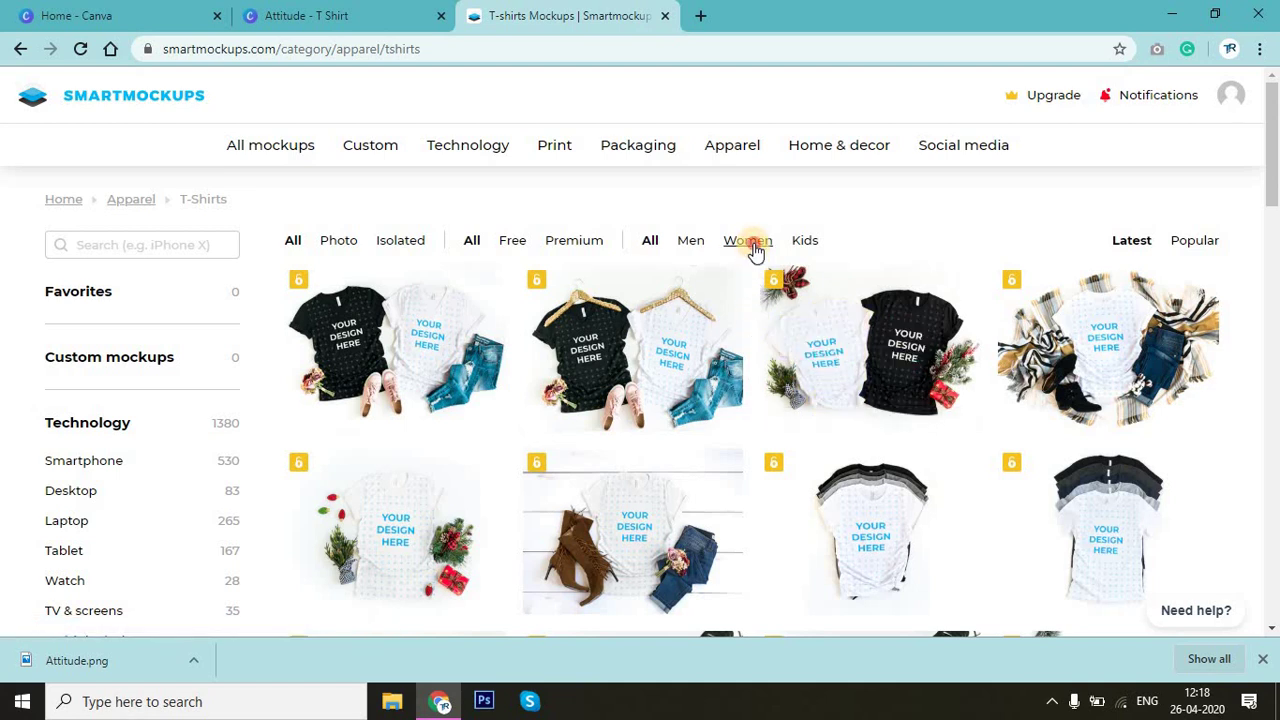
Step: Browse the women's T-shirt mockups and move on to the next page
scroll(940, 433, down, 3)
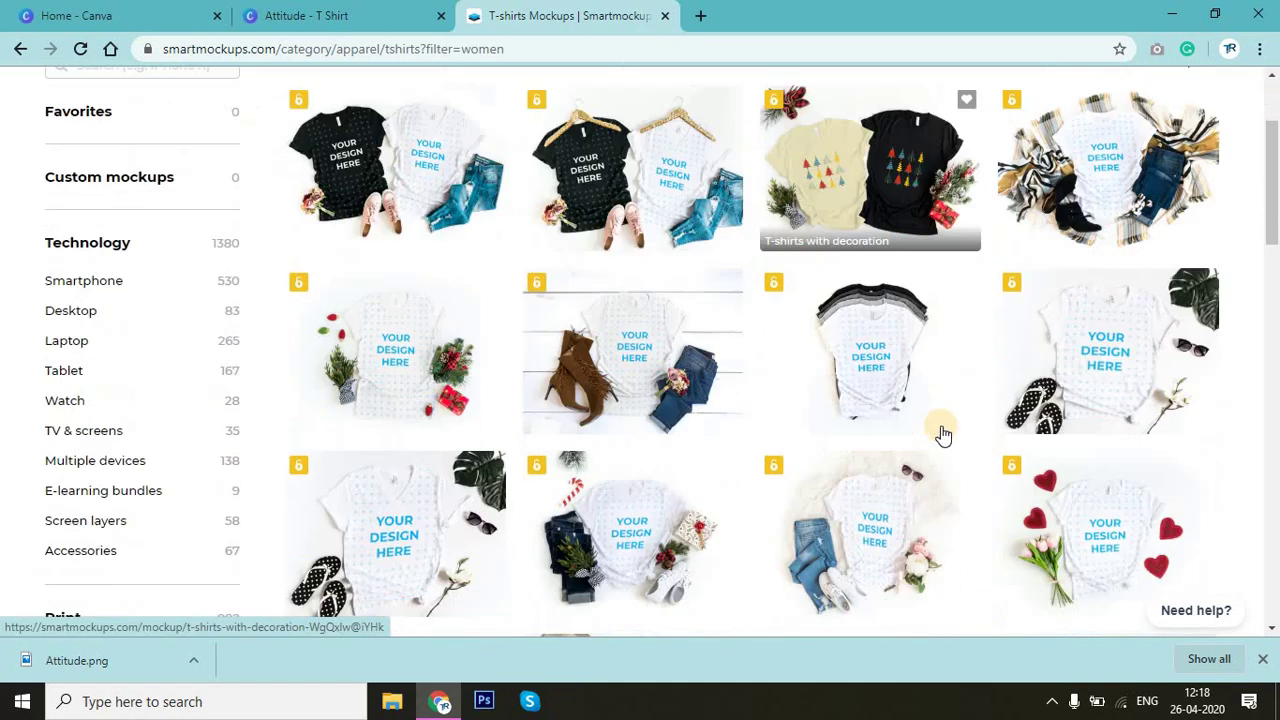
scroll(942, 433, up, 2)
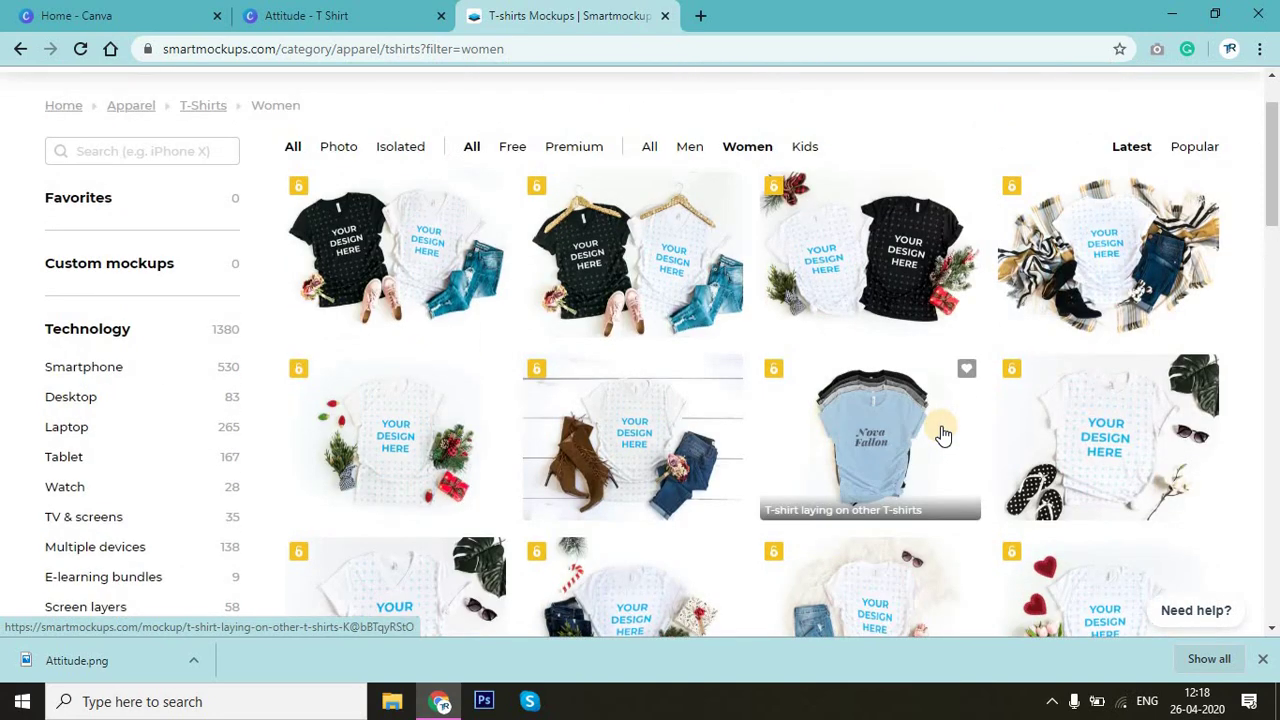
scroll(942, 433, down, 1)
scroll(942, 433, down, 1)
scroll(942, 433, down, 2)
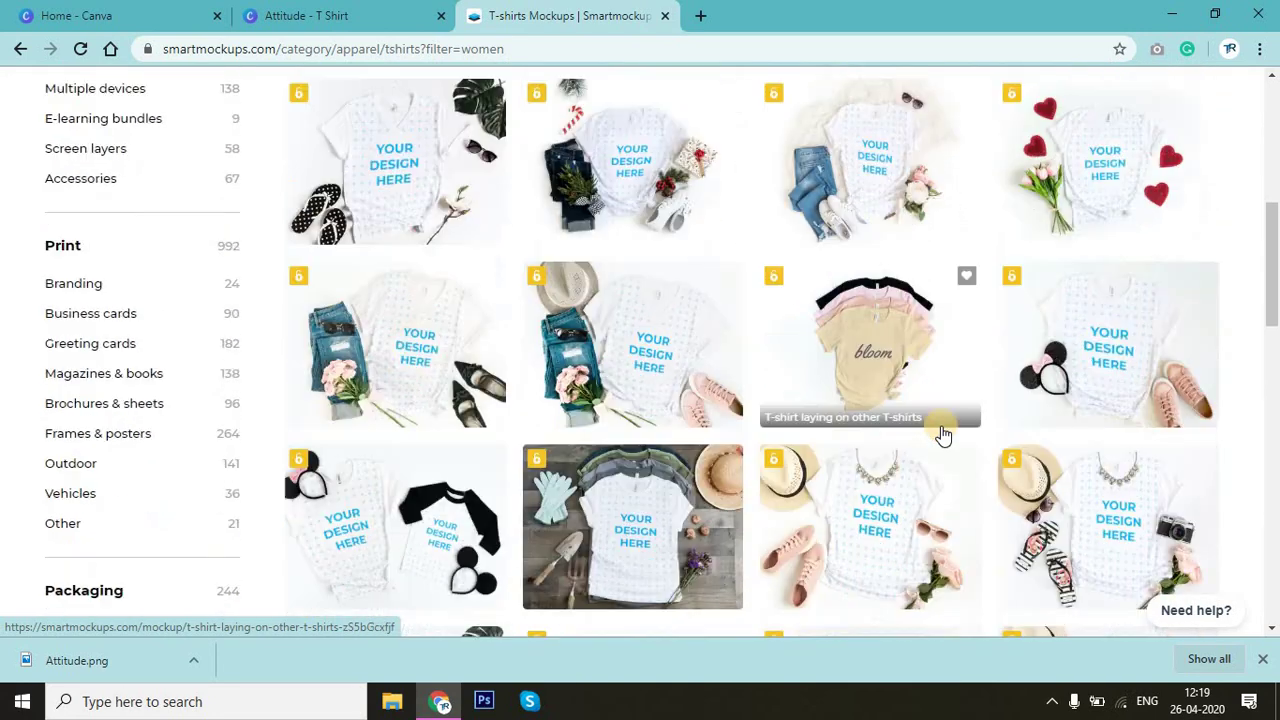
scroll(942, 433, down, 4)
scroll(942, 433, down, 3)
scroll(942, 433, down, 3)
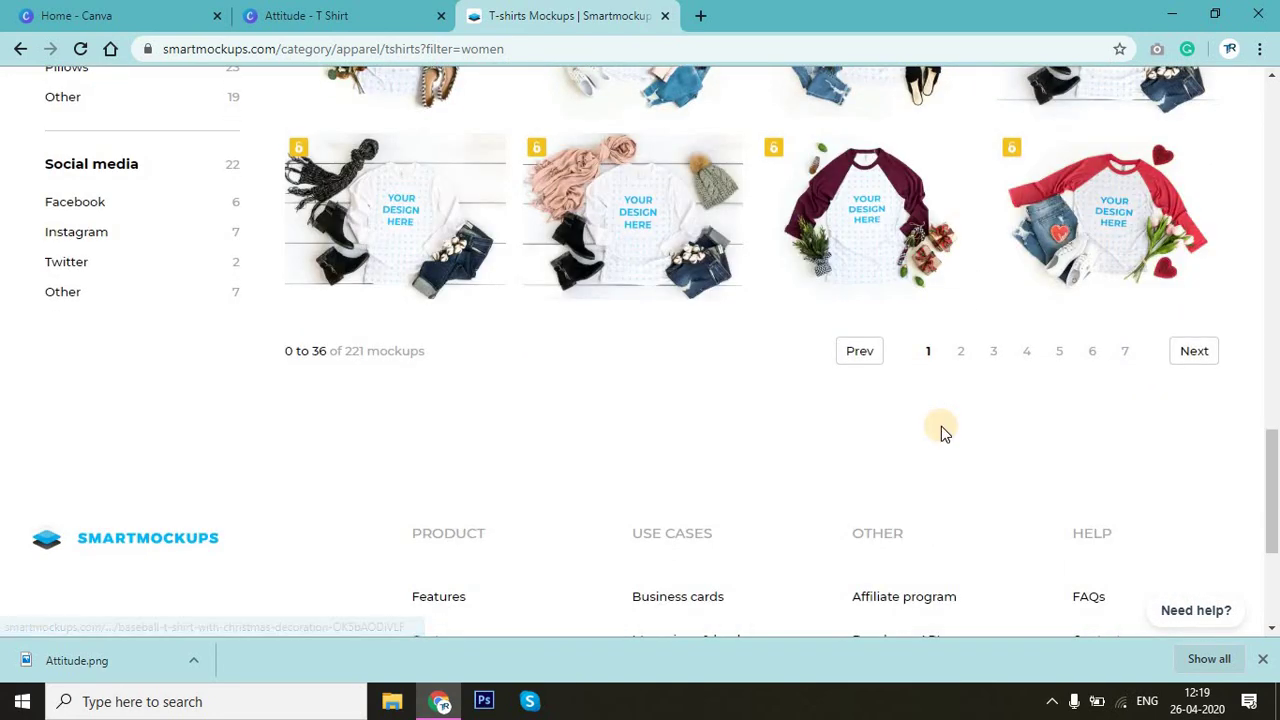
click(987, 362)
scroll(947, 410, down, 1)
scroll(947, 410, down, 3)
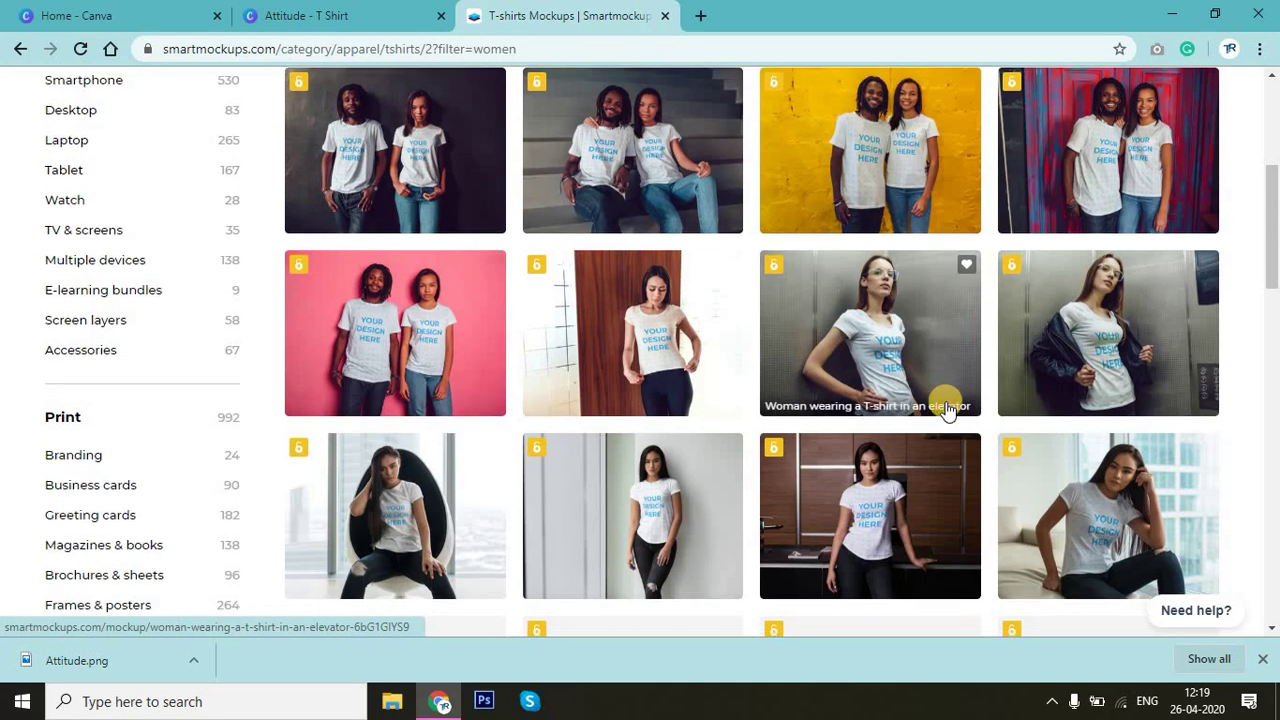
scroll(947, 410, down, 3)
scroll(947, 410, down, 2)
scroll(946, 409, down, 5)
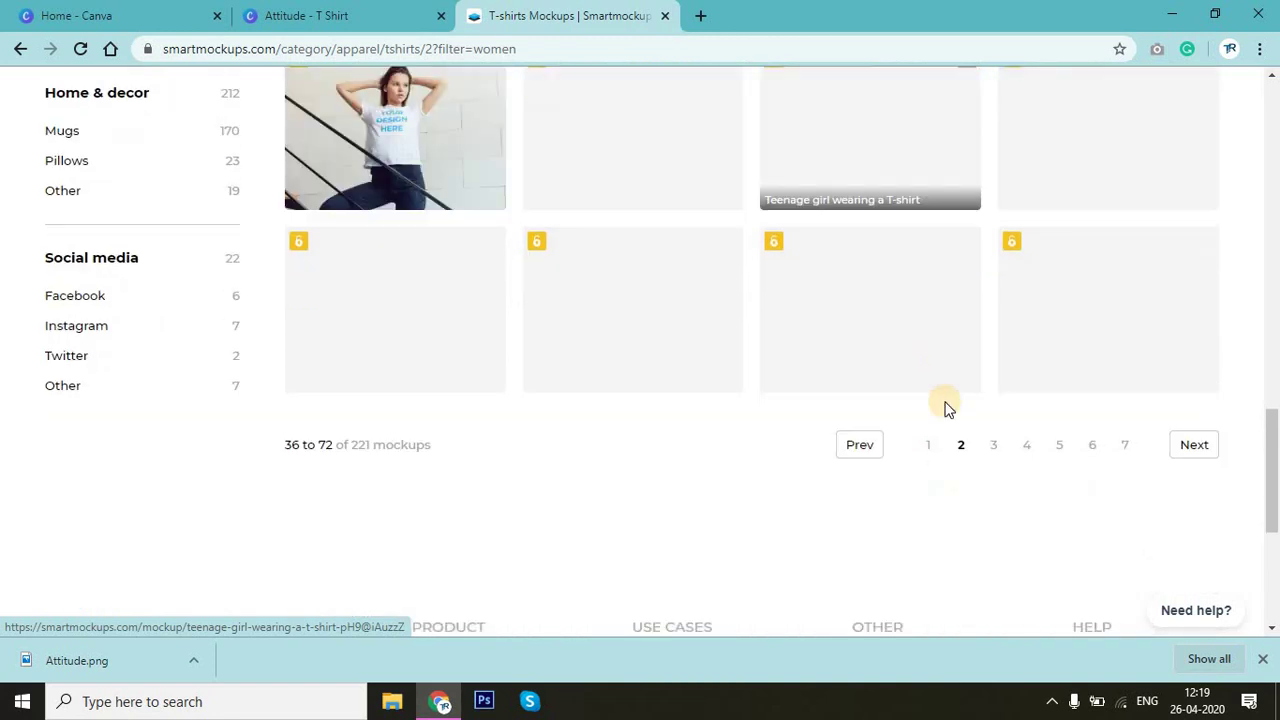
scroll(943, 406, down, 2)
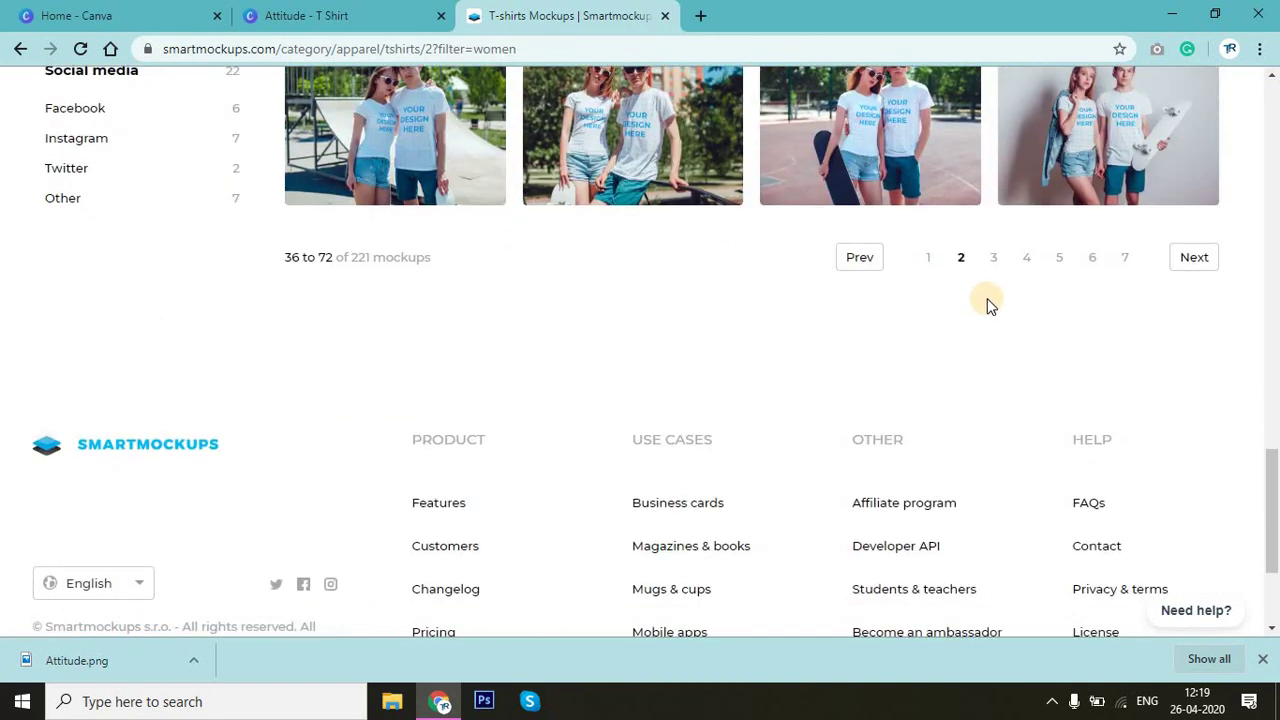
Step: Jump to page 4 and scroll through its brick-wall T-shirt photos
click(1024, 259)
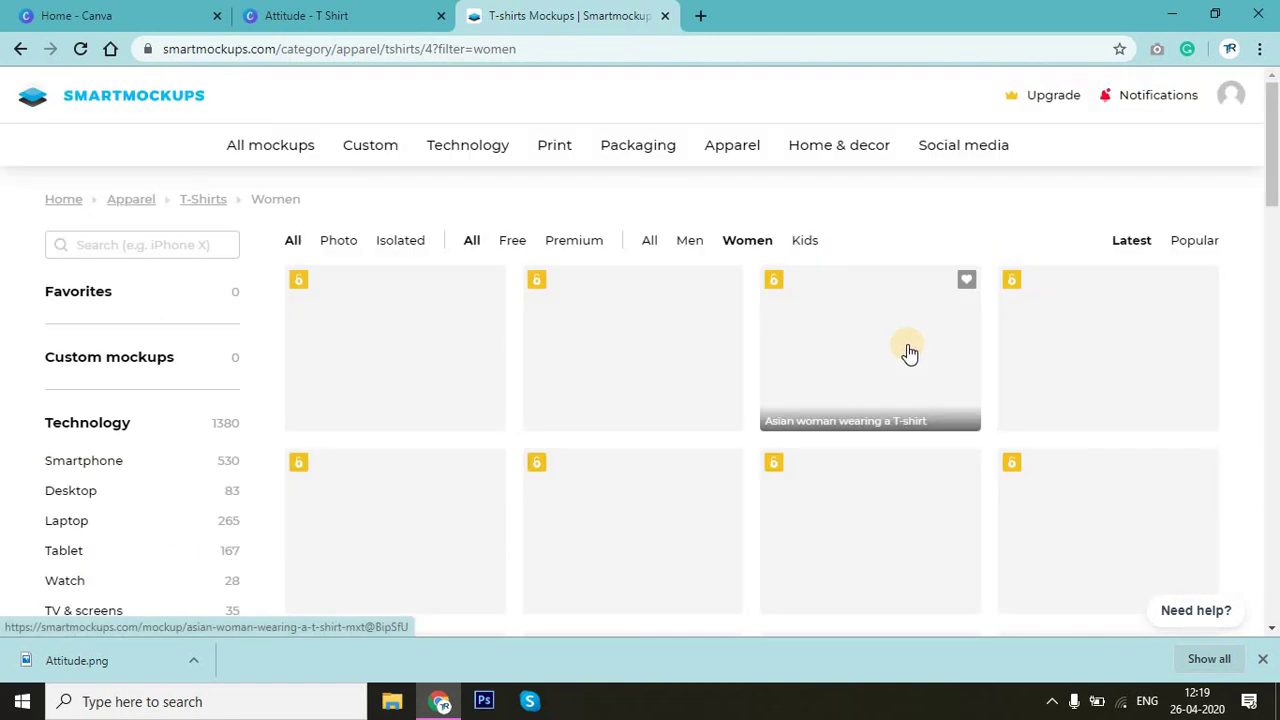
scroll(909, 352, down, 2)
scroll(909, 352, down, 2)
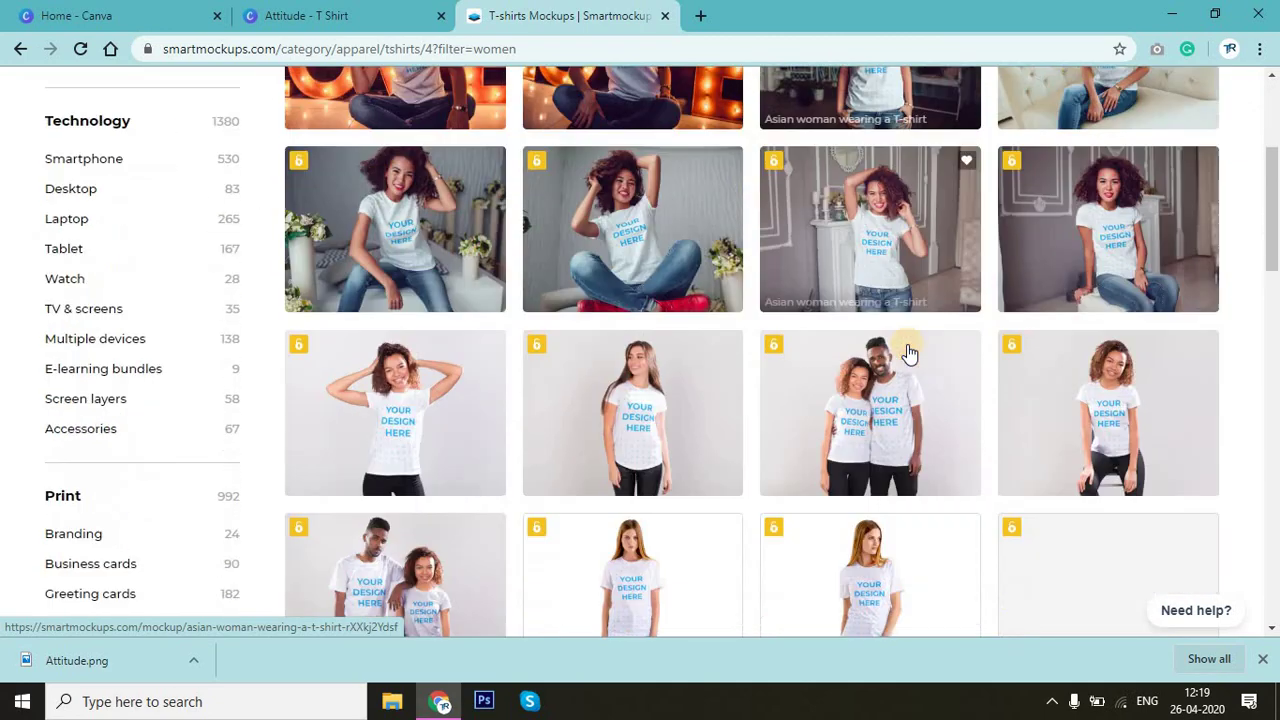
scroll(909, 352, down, 2)
scroll(909, 352, down, 1)
scroll(909, 352, down, 1)
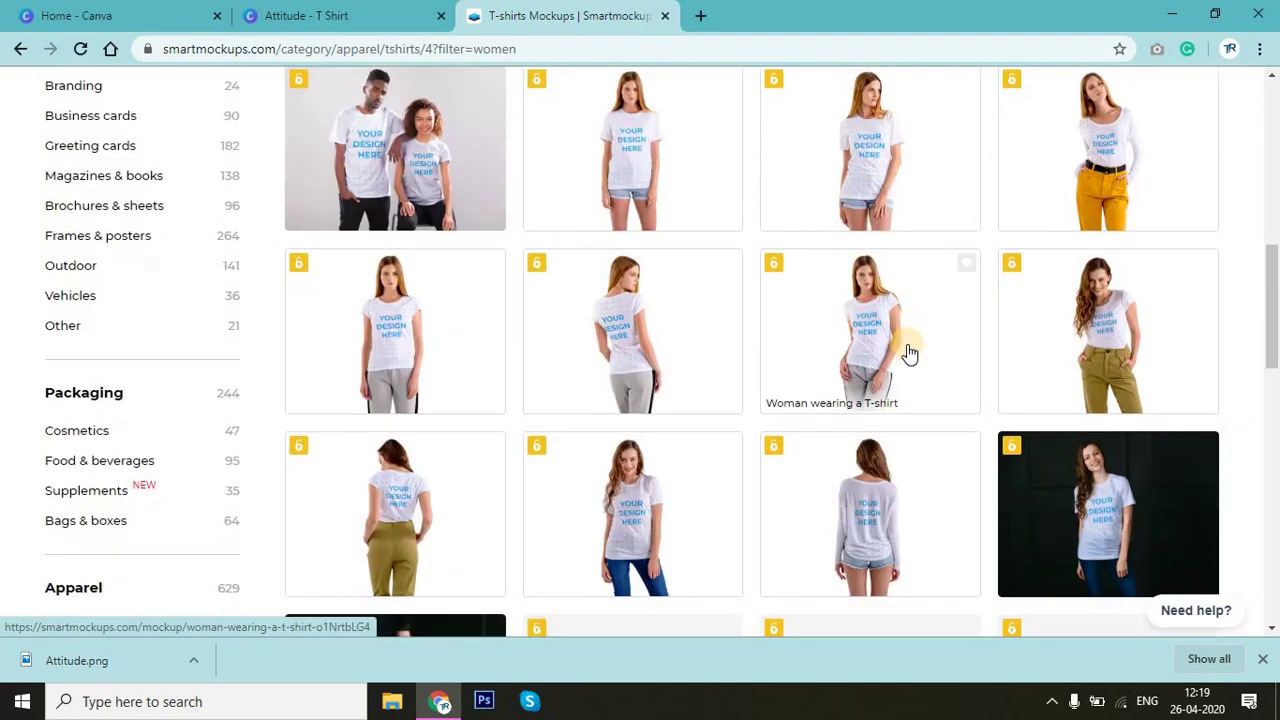
scroll(909, 352, down, 2)
scroll(909, 352, down, 1)
scroll(909, 352, down, 2)
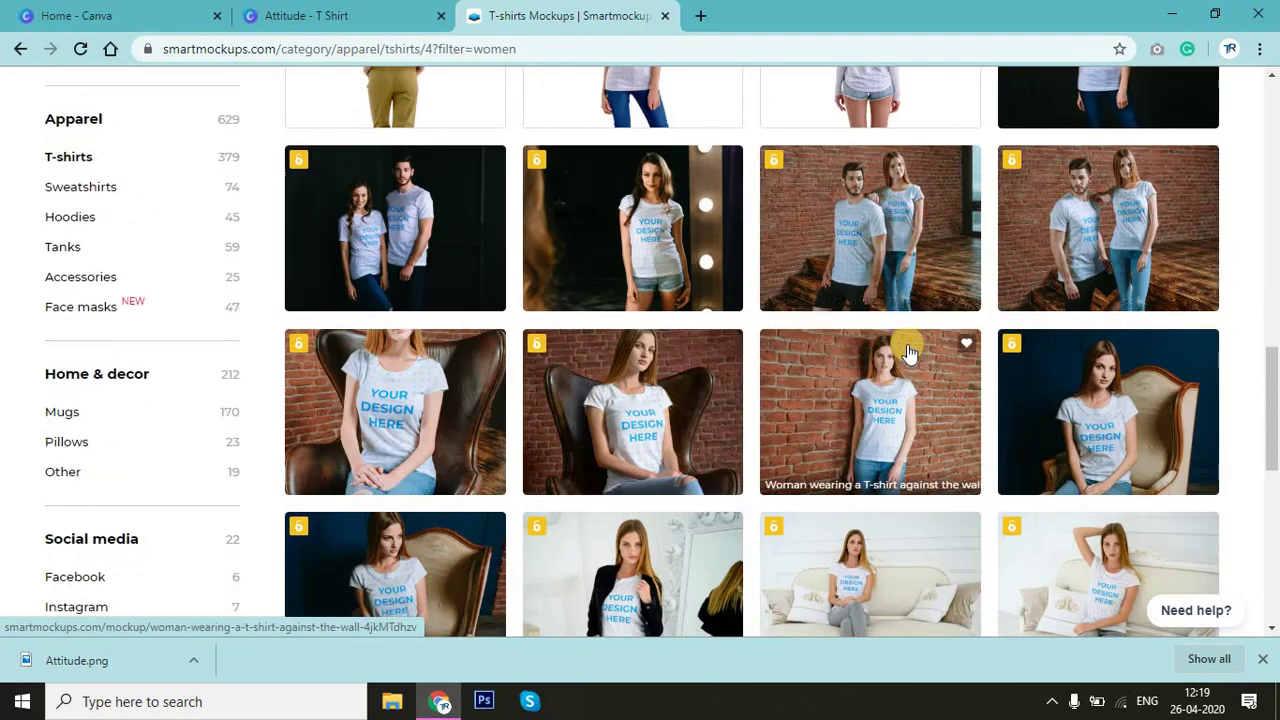
scroll(1031, 383, down, 1)
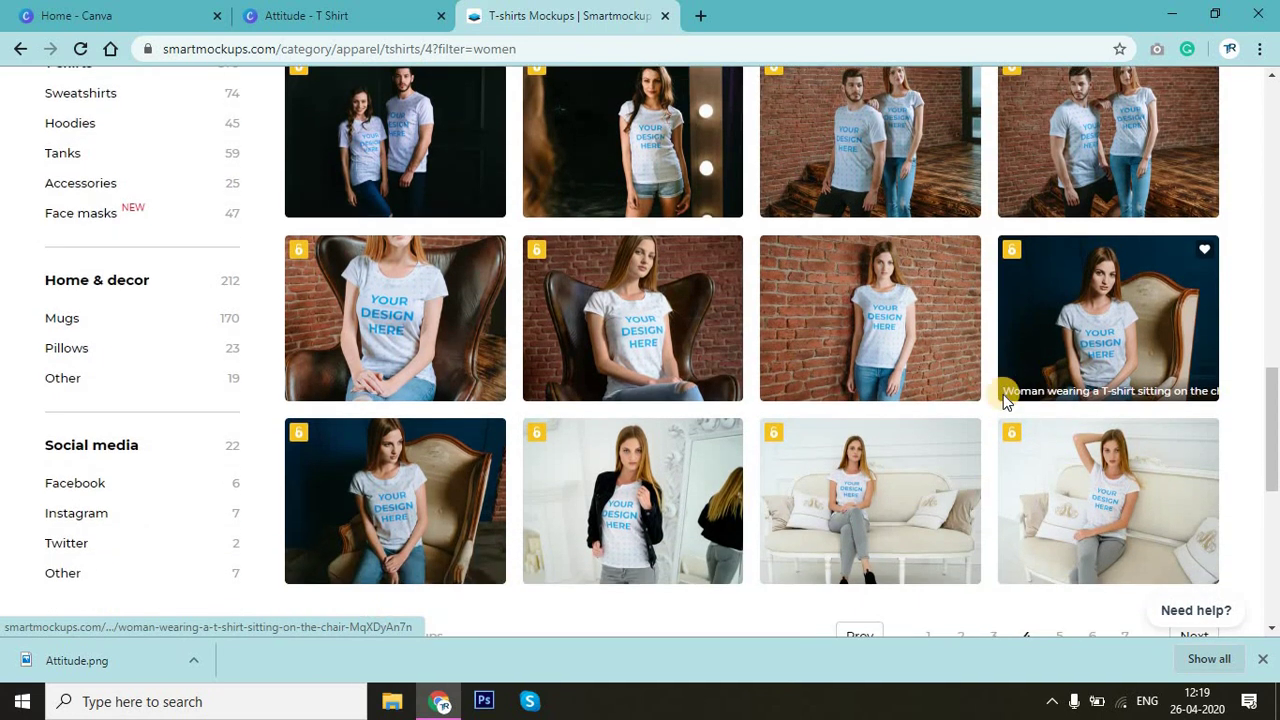
Step: Open the woman-against-the-brick-wall T-shirt mockup and its 'Upload from' source menu
mouse_move(870, 318)
click(927, 312)
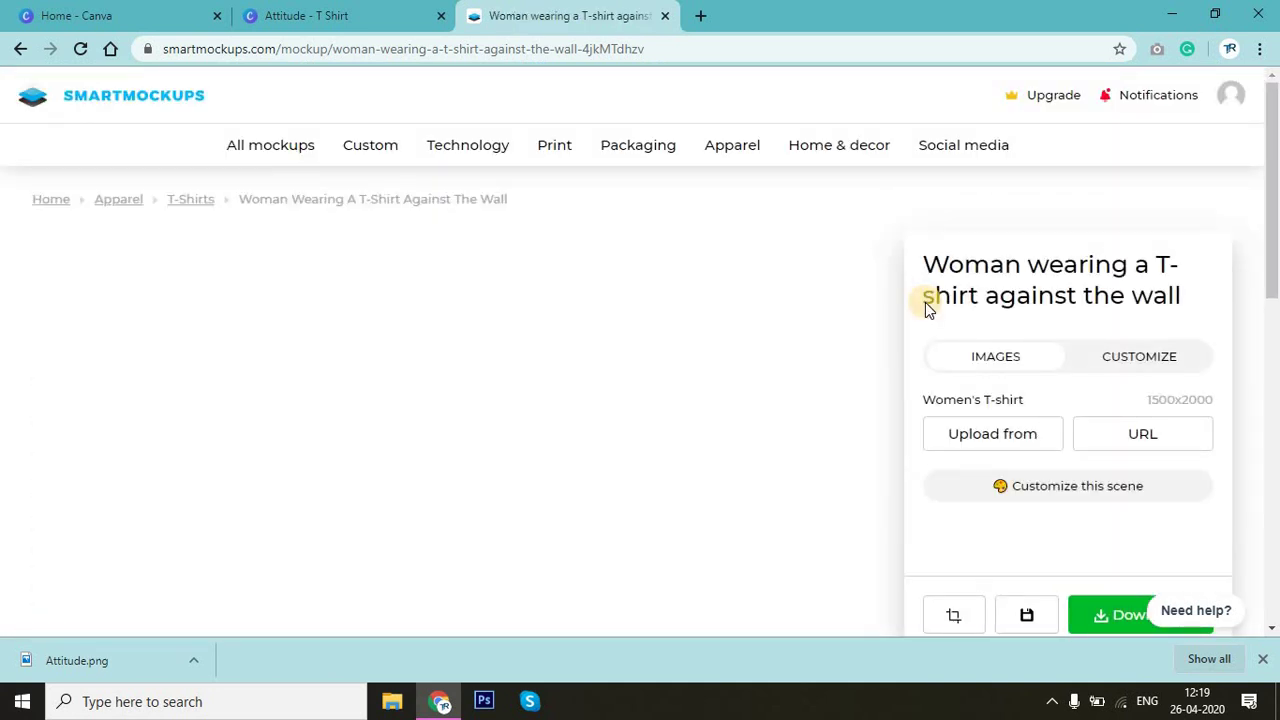
scroll(679, 316, down, 2)
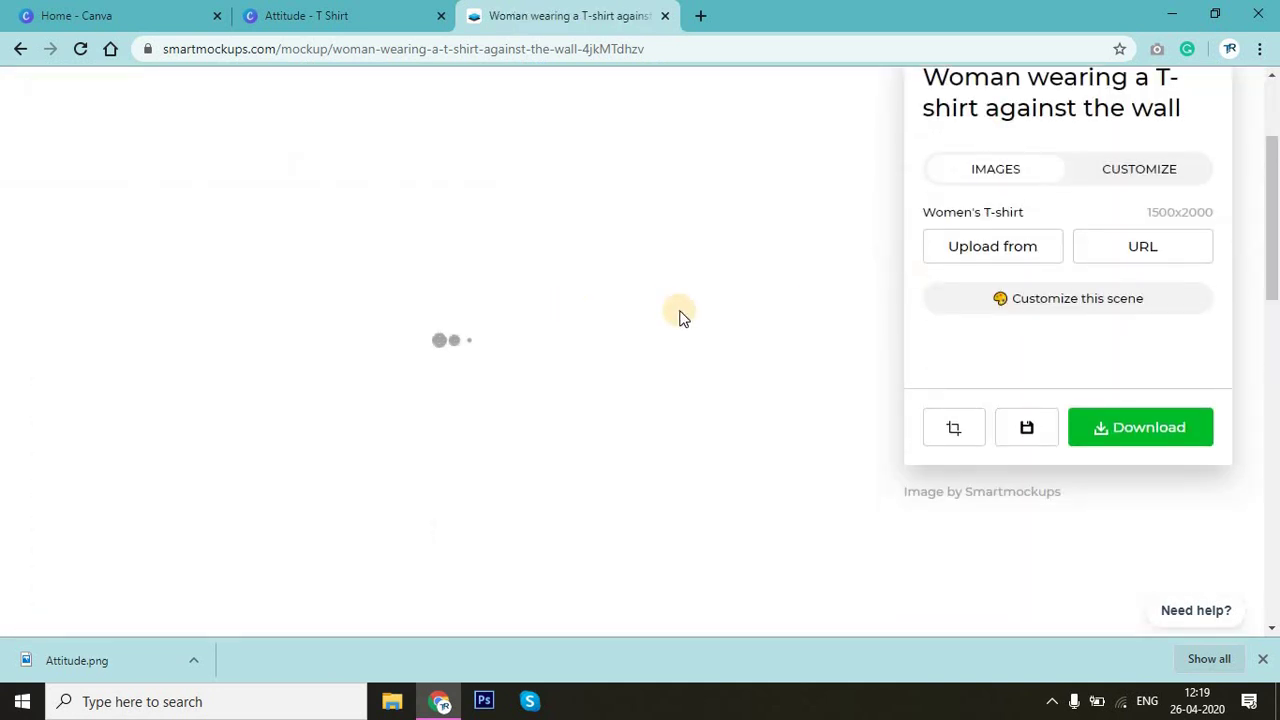
scroll(600, 312, up, 1)
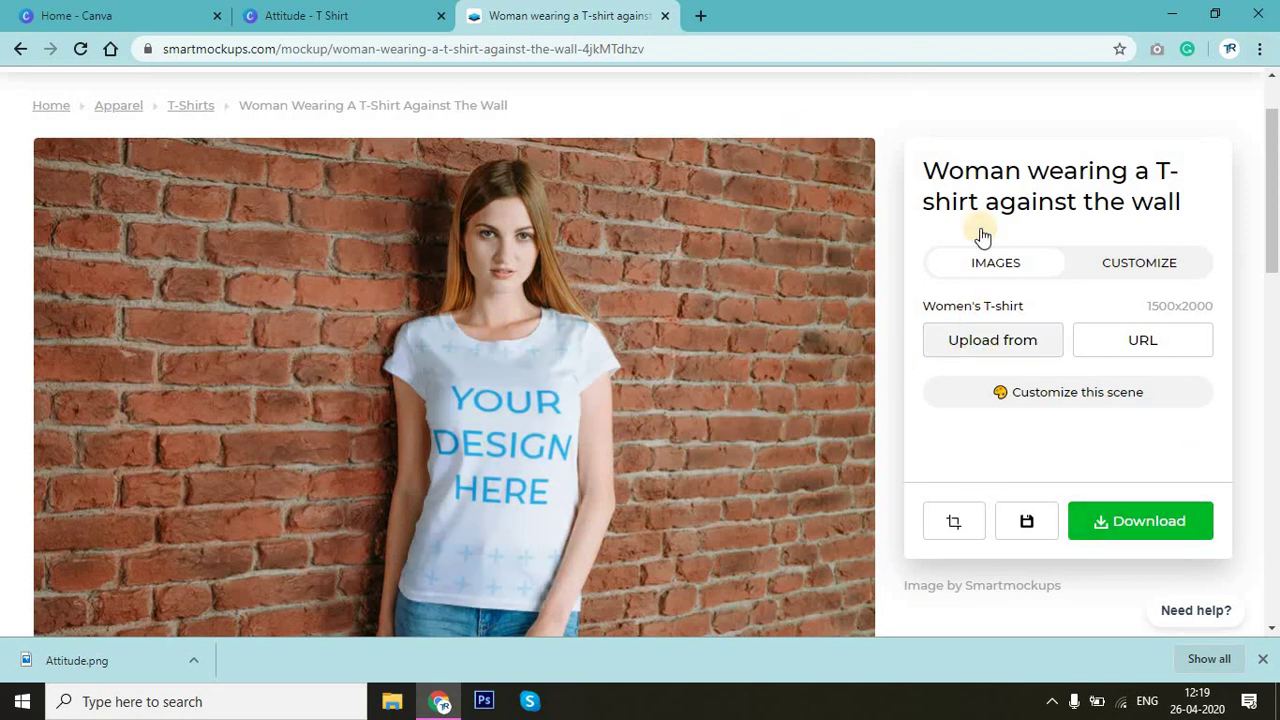
click(1020, 354)
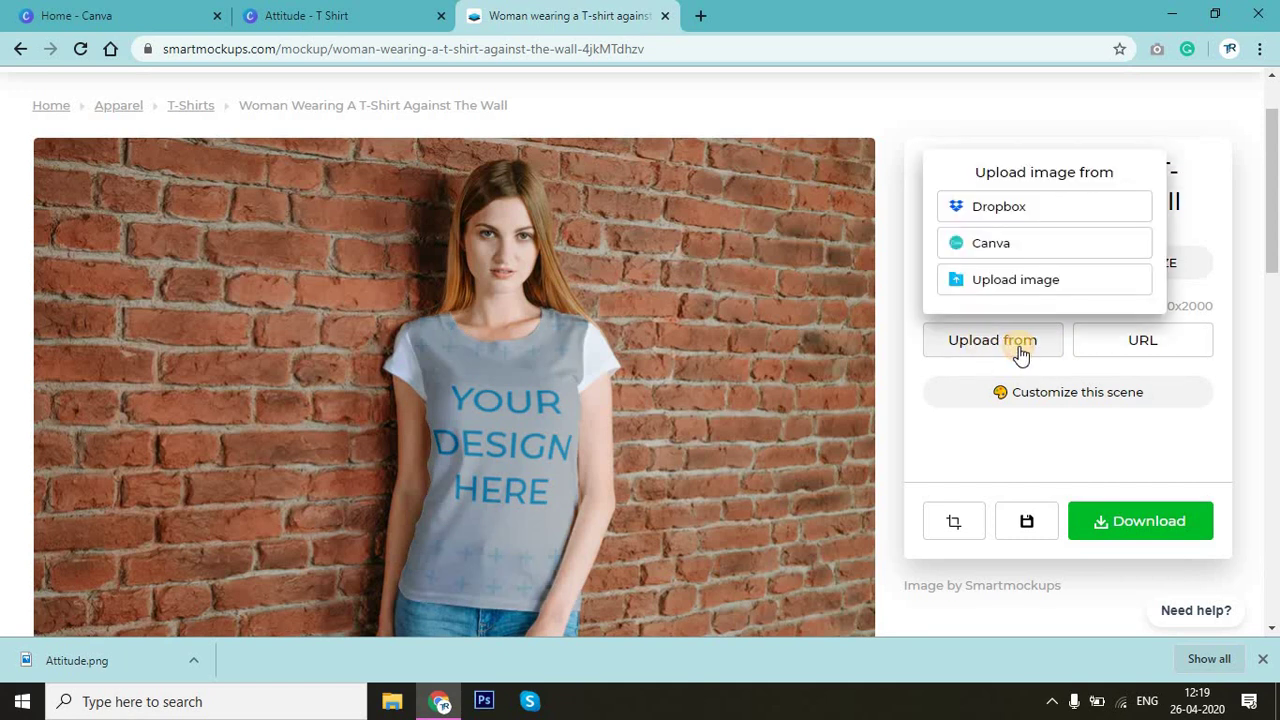
Step: Upload the Attitude image from the Downloads folder into Smartmockups
click(1001, 284)
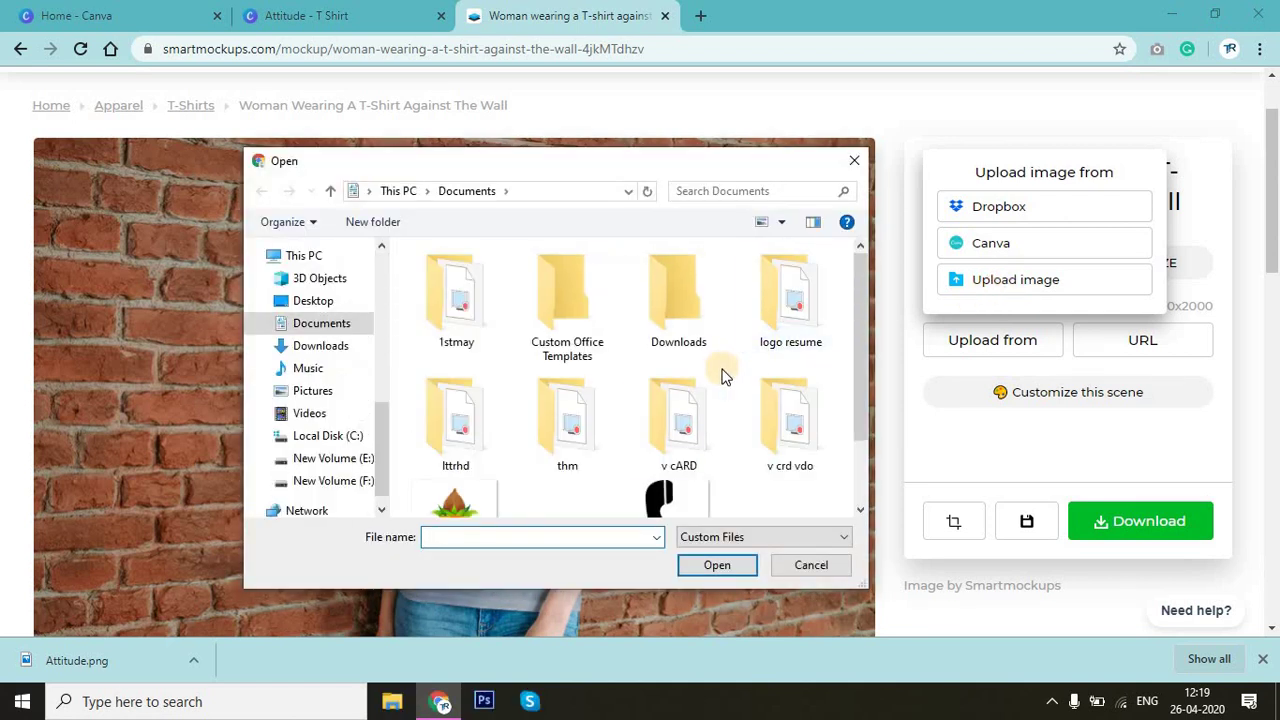
scroll(725, 387, down, 2)
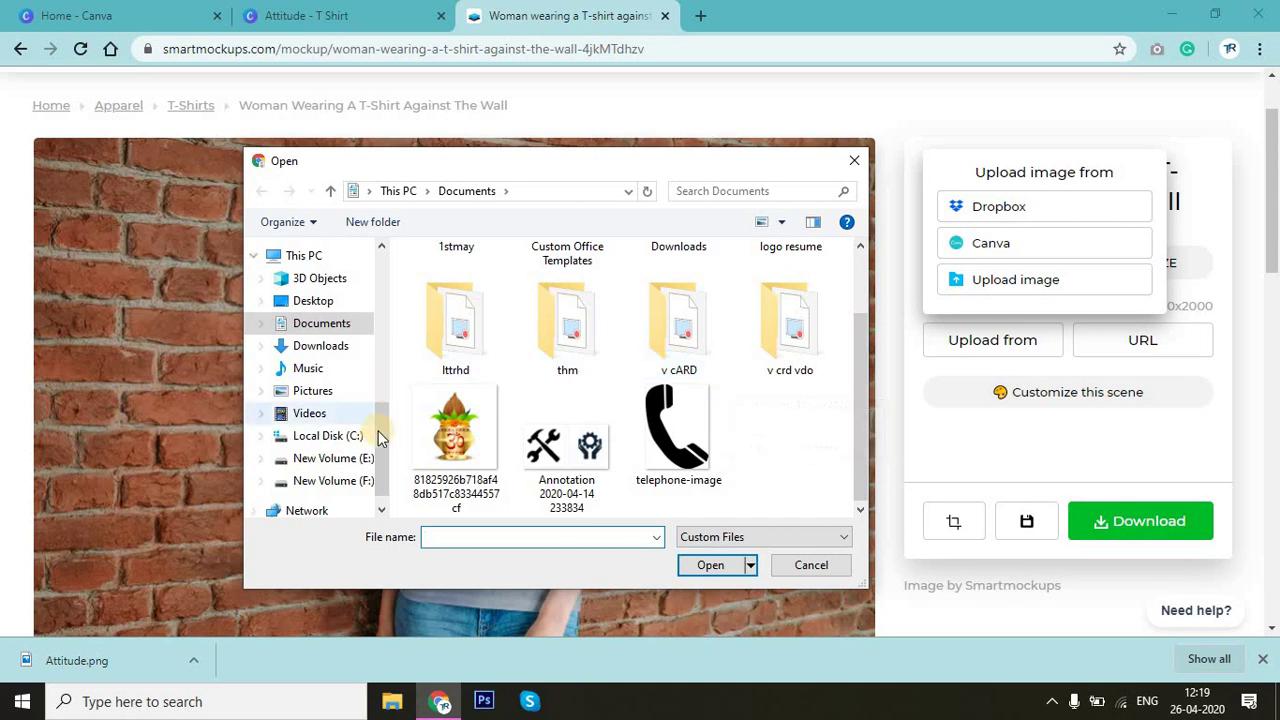
click(322, 345)
scroll(565, 403, up, 5)
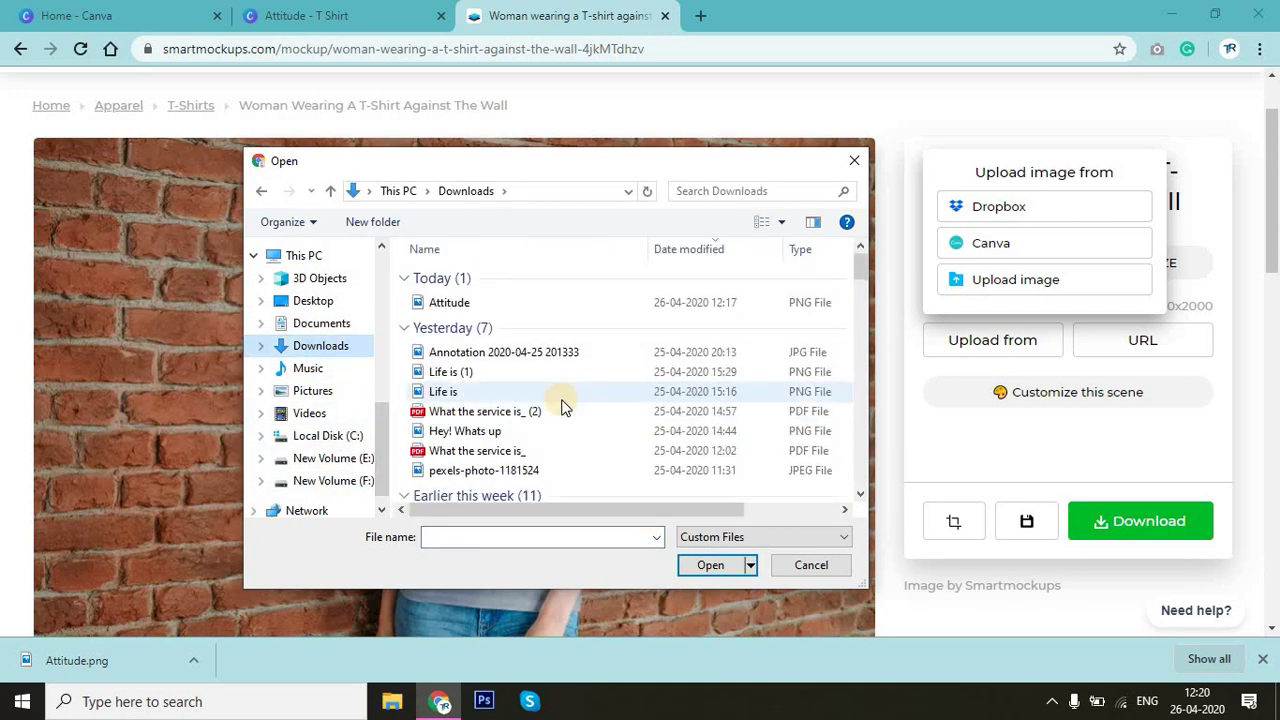
click(504, 309)
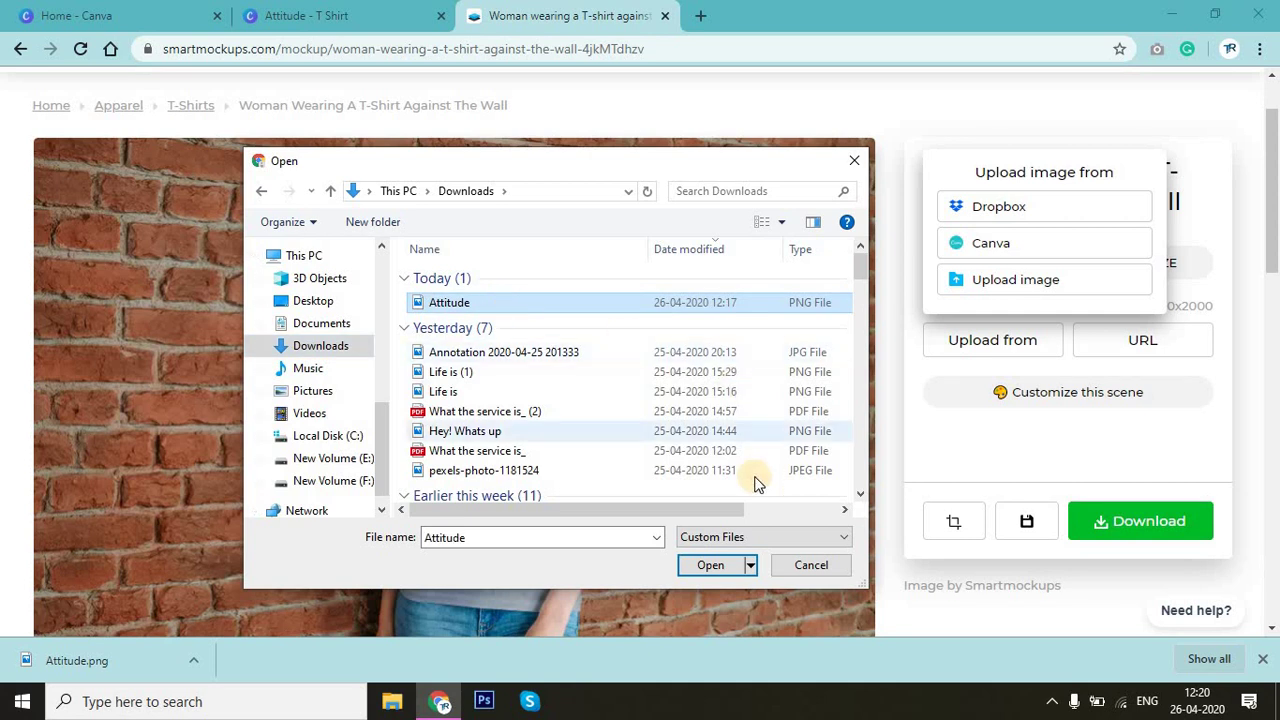
click(710, 566)
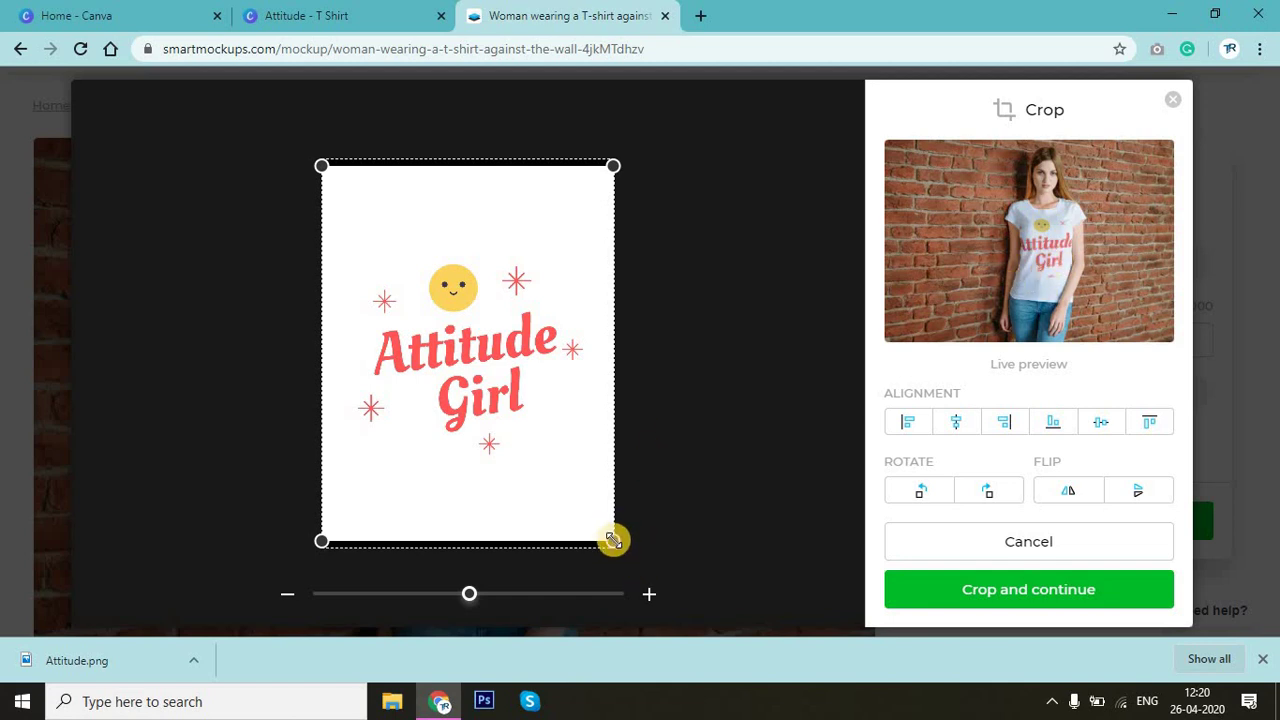
Step: Shrink the Attitude Girl design from both corners and apply the crop to the shirt
drag(613, 540, 572, 488)
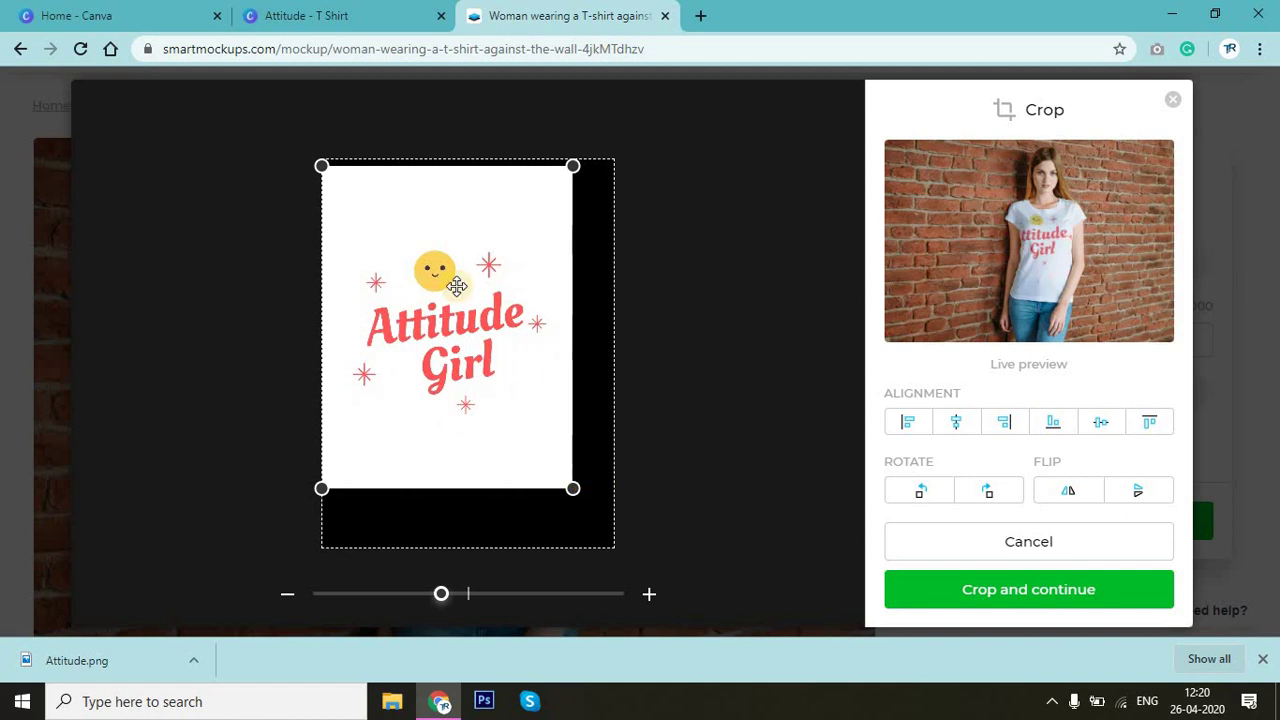
drag(321, 166, 373, 226)
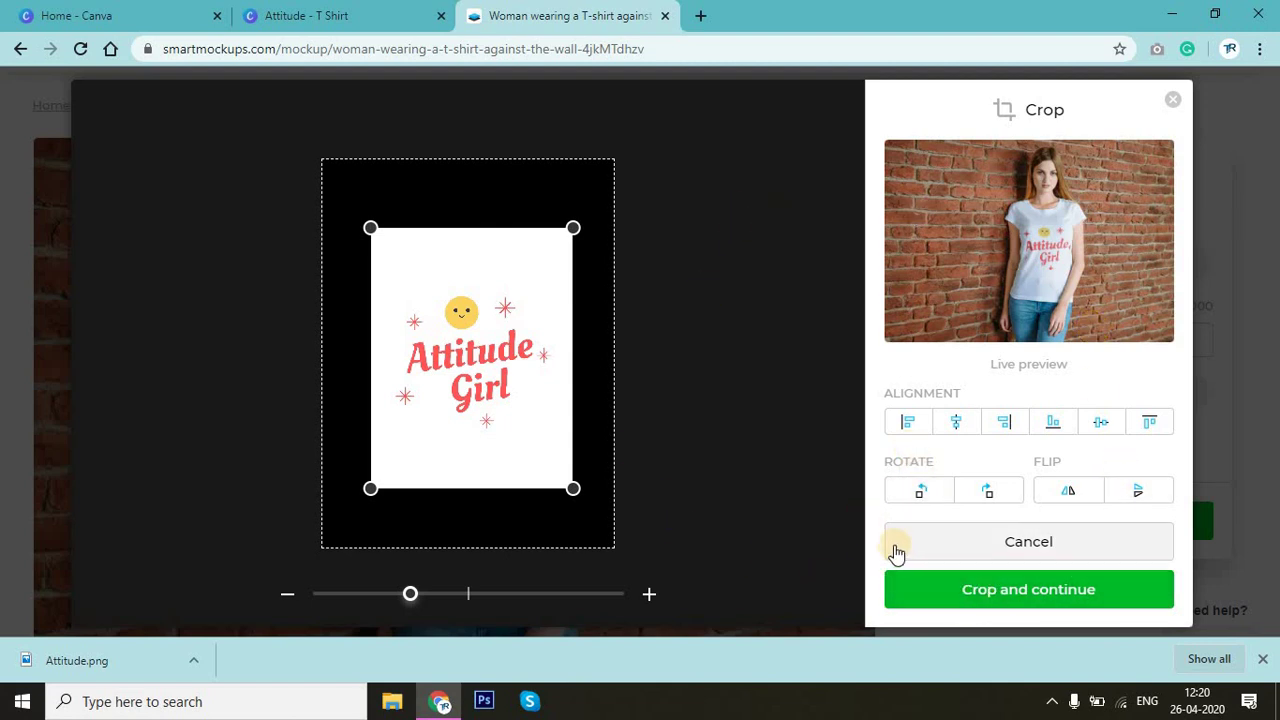
click(948, 592)
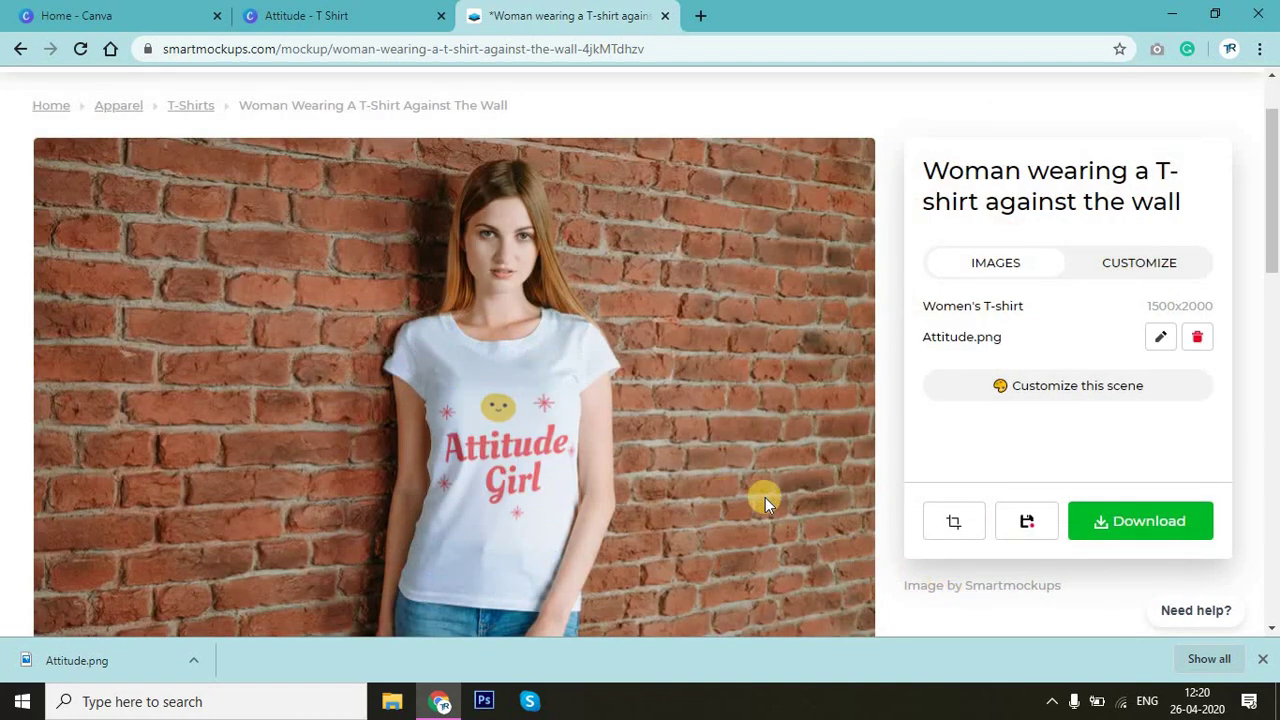
scroll(765, 497, down, 1)
scroll(765, 497, down, 1)
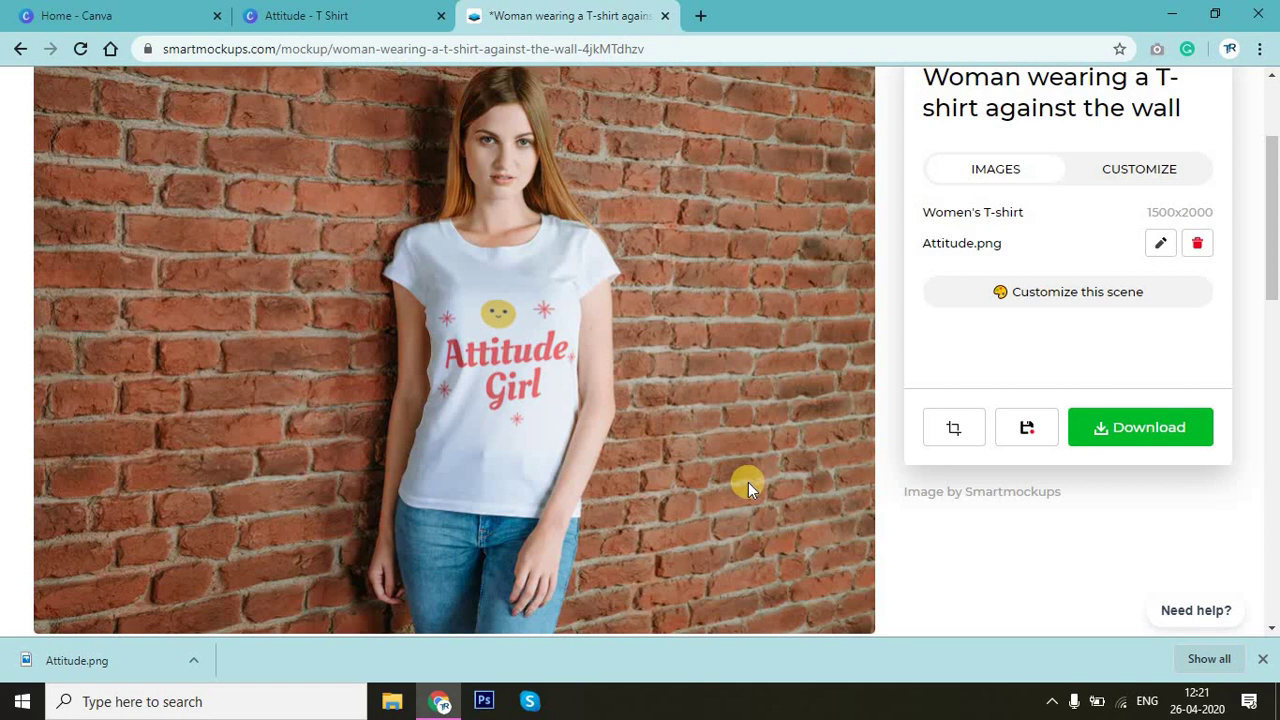
scroll(748, 482, up, 1)
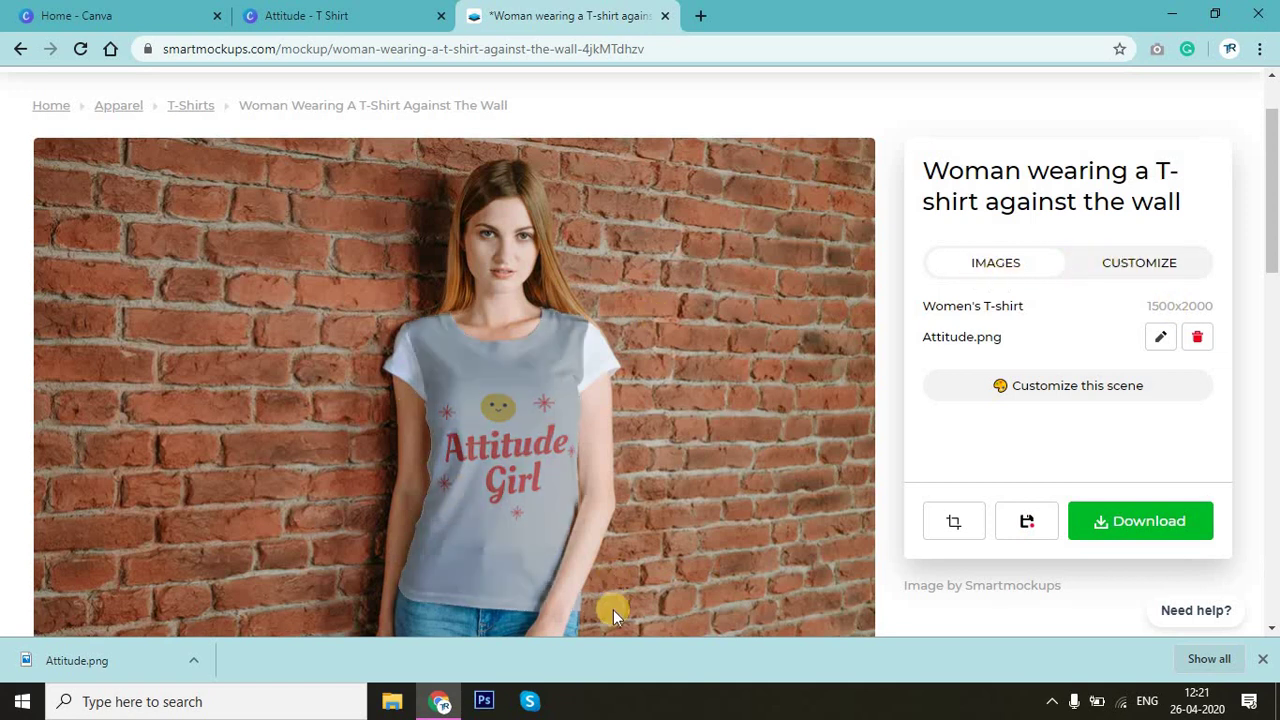
Step: In the shirt customisation options, try heathered fabric, then return to plain fabric
click(1172, 276)
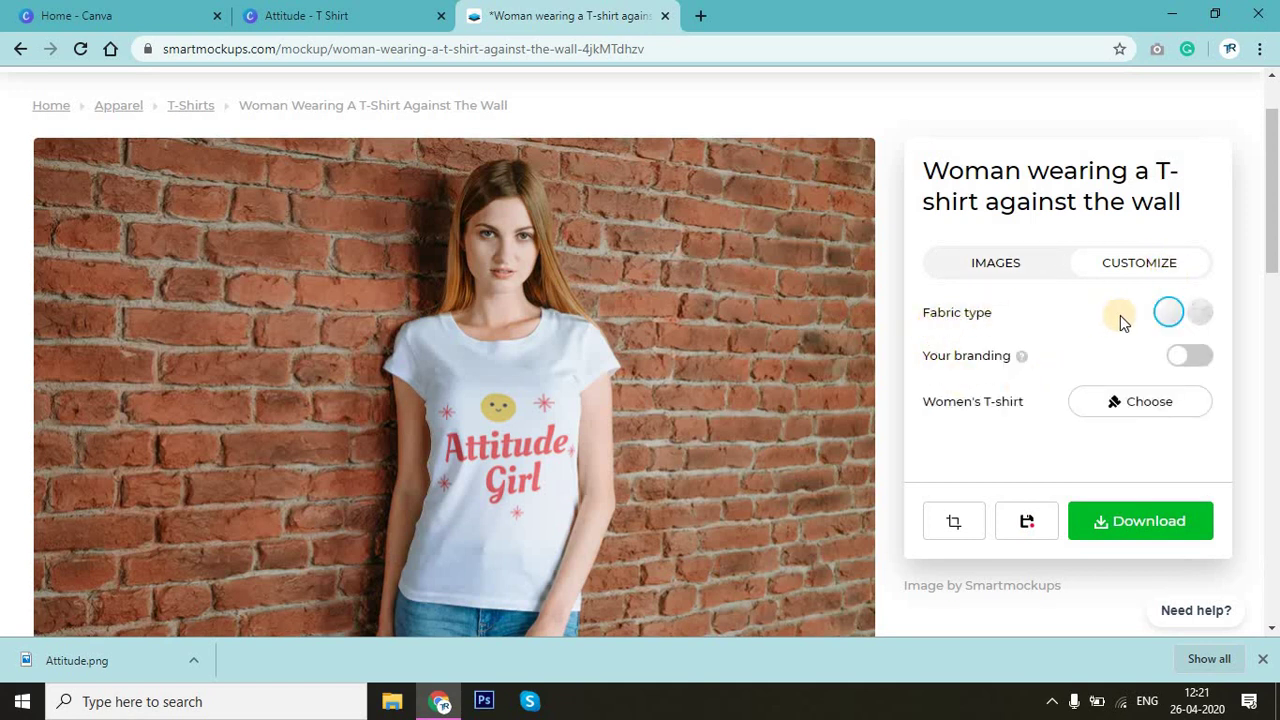
click(1205, 315)
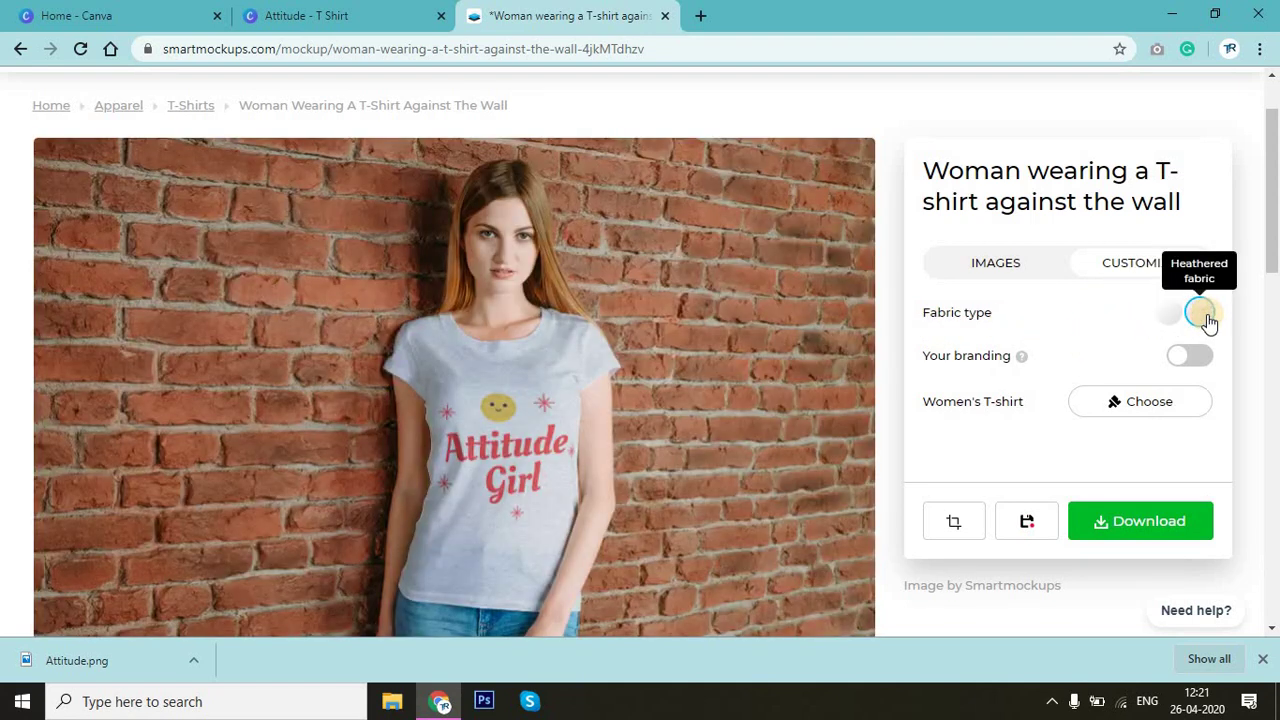
click(1168, 312)
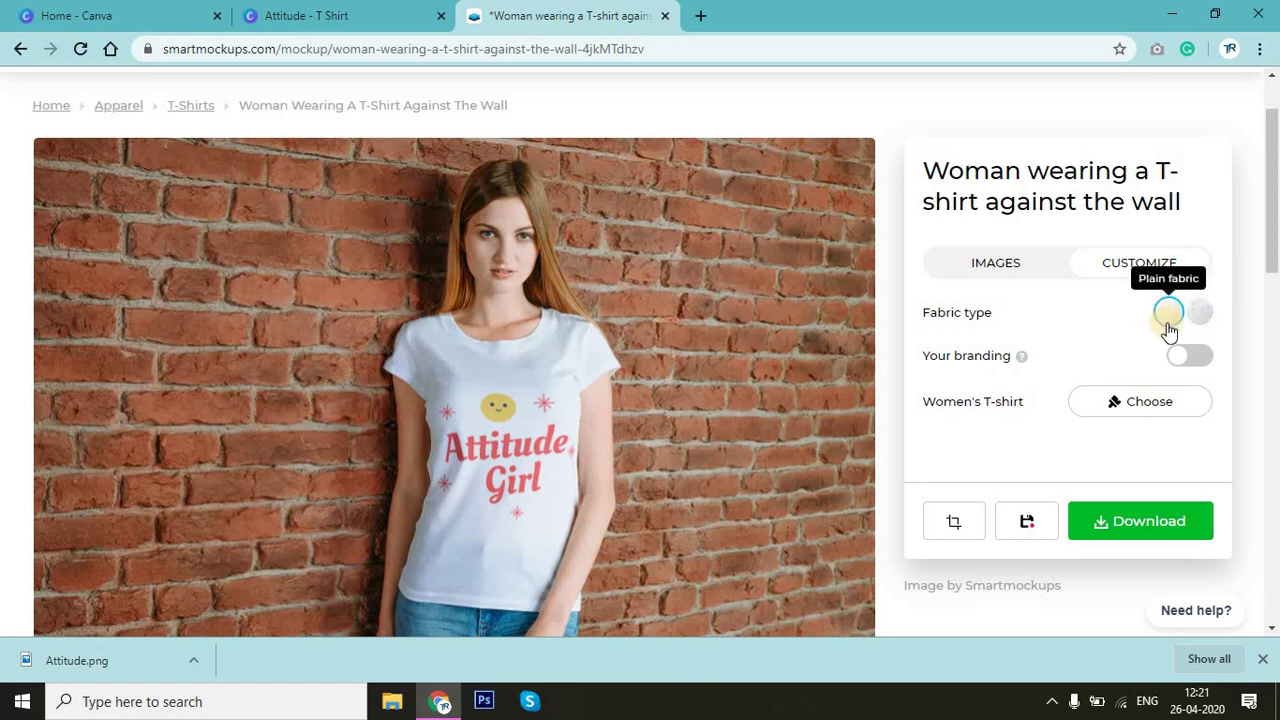
Step: Try black, grey, red, green, teal, light blue and indigo shirt colours
click(1138, 403)
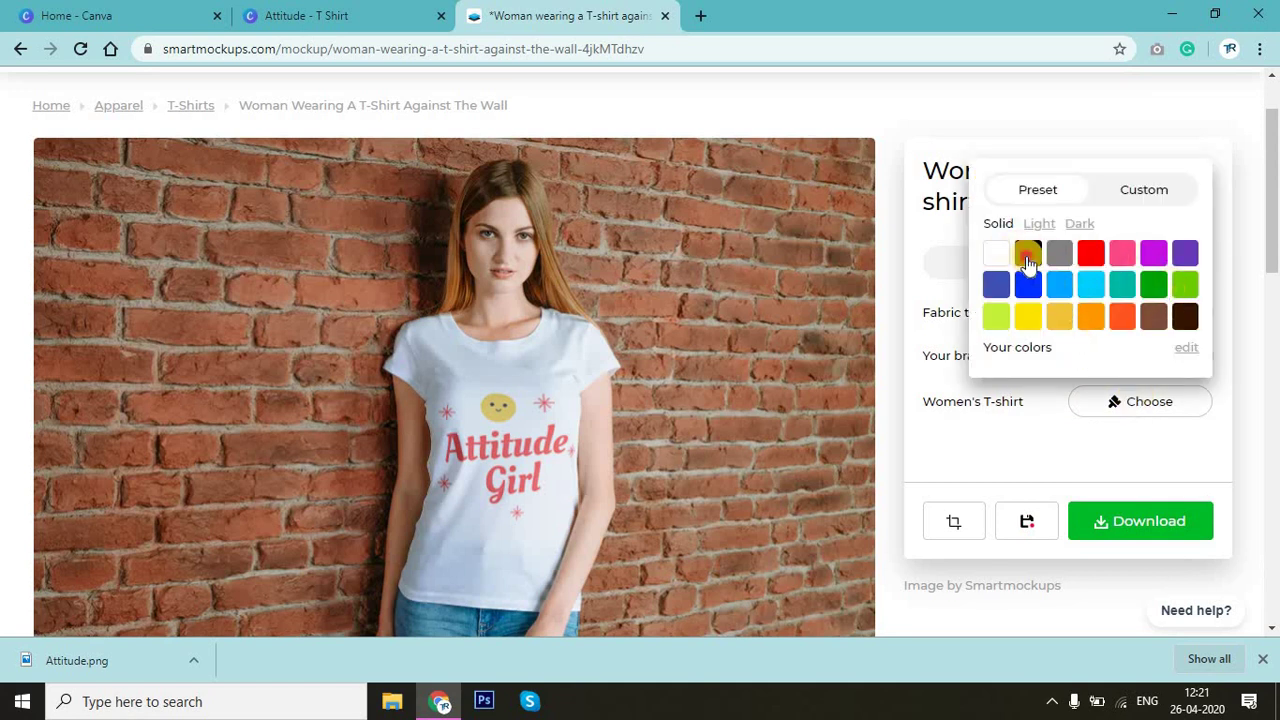
click(1028, 252)
click(1058, 252)
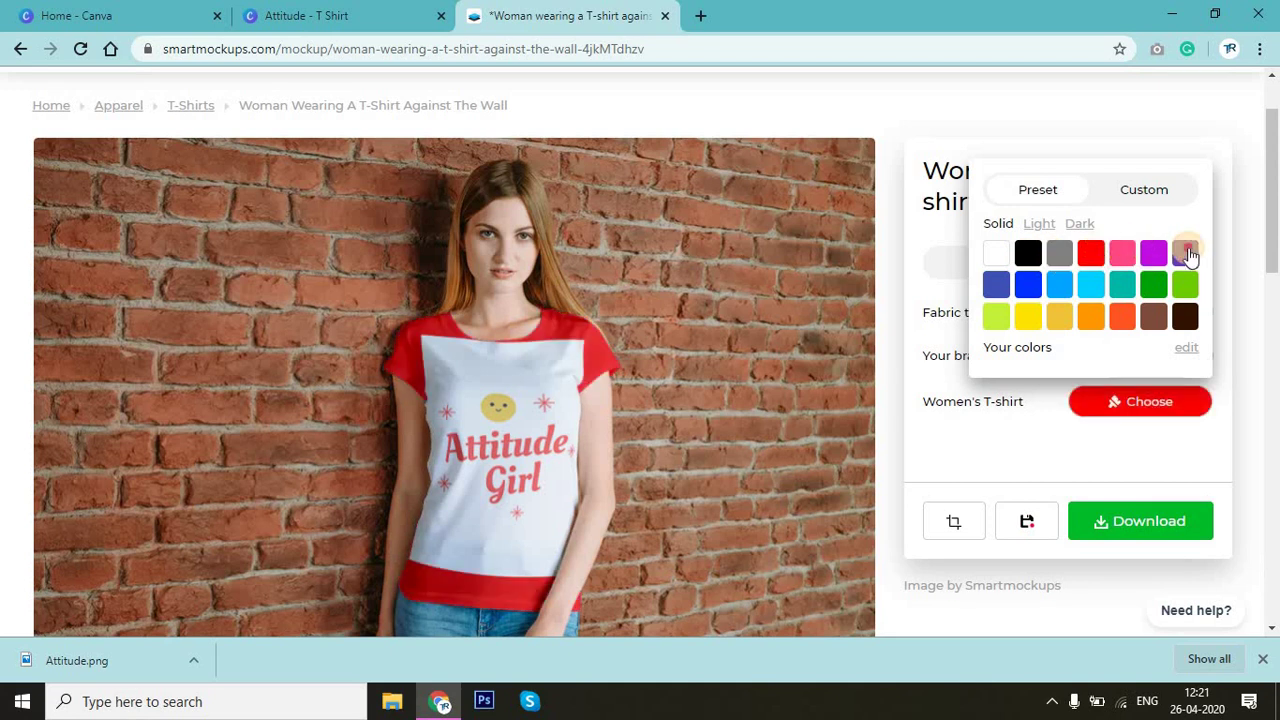
click(1183, 253)
click(1178, 289)
click(1153, 286)
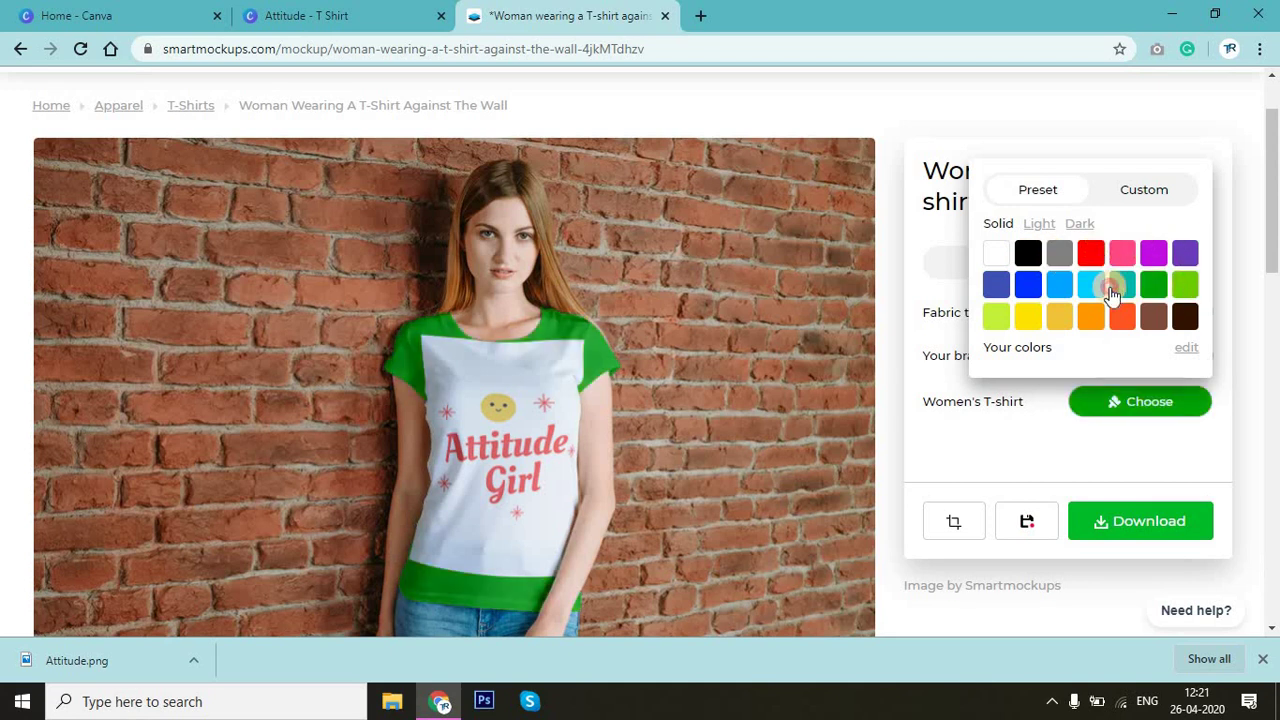
click(1121, 286)
click(1059, 286)
click(1000, 286)
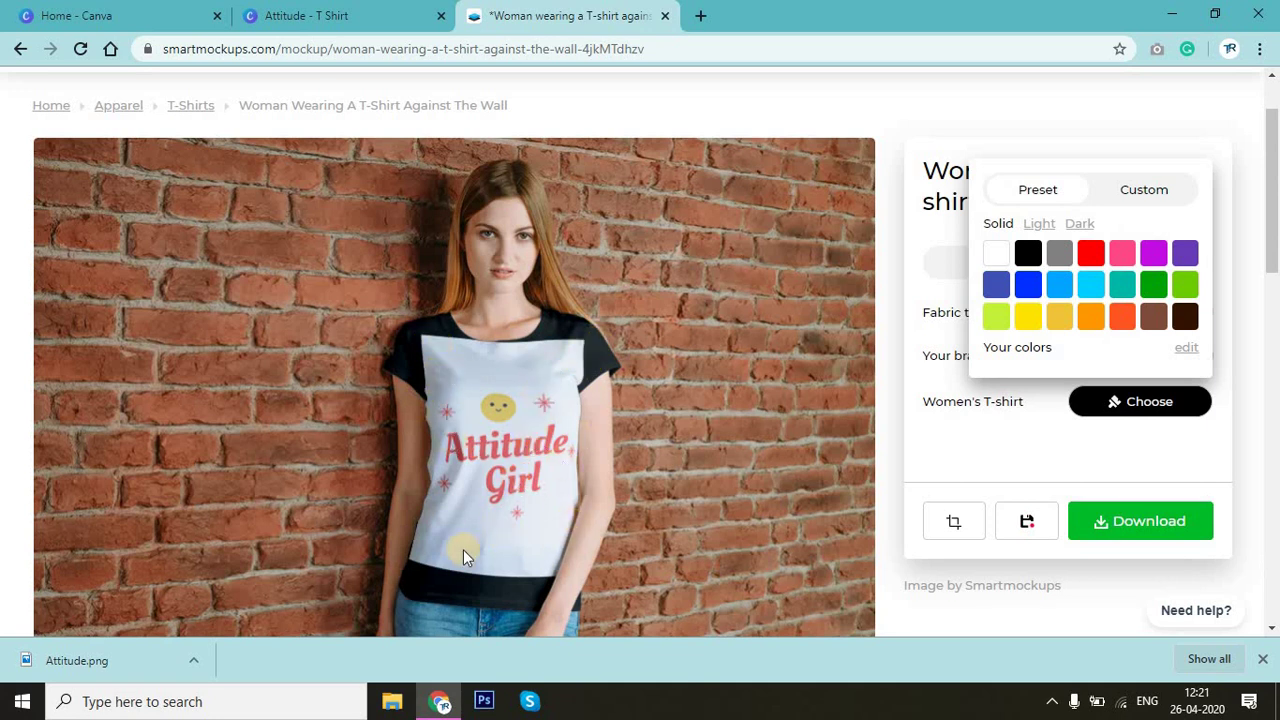
Step: Retry black, red and grey, then settle on a white shirt and close the colour picker
click(995, 259)
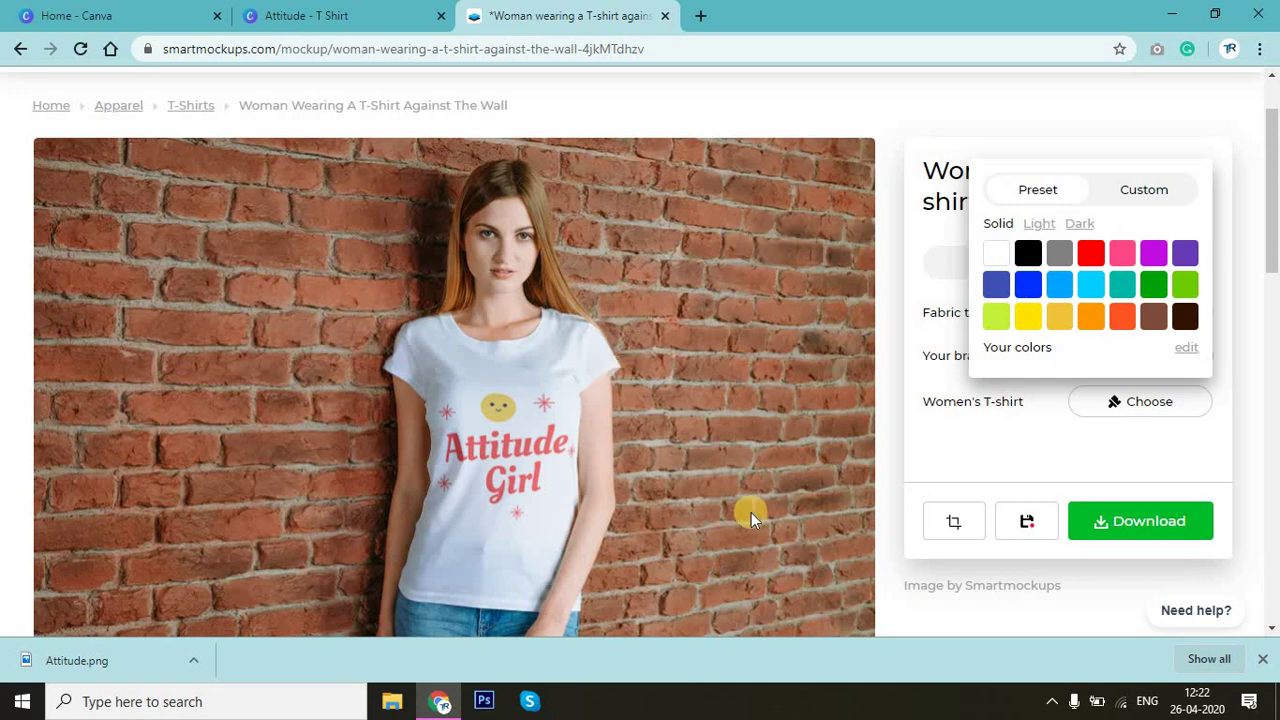
click(1030, 254)
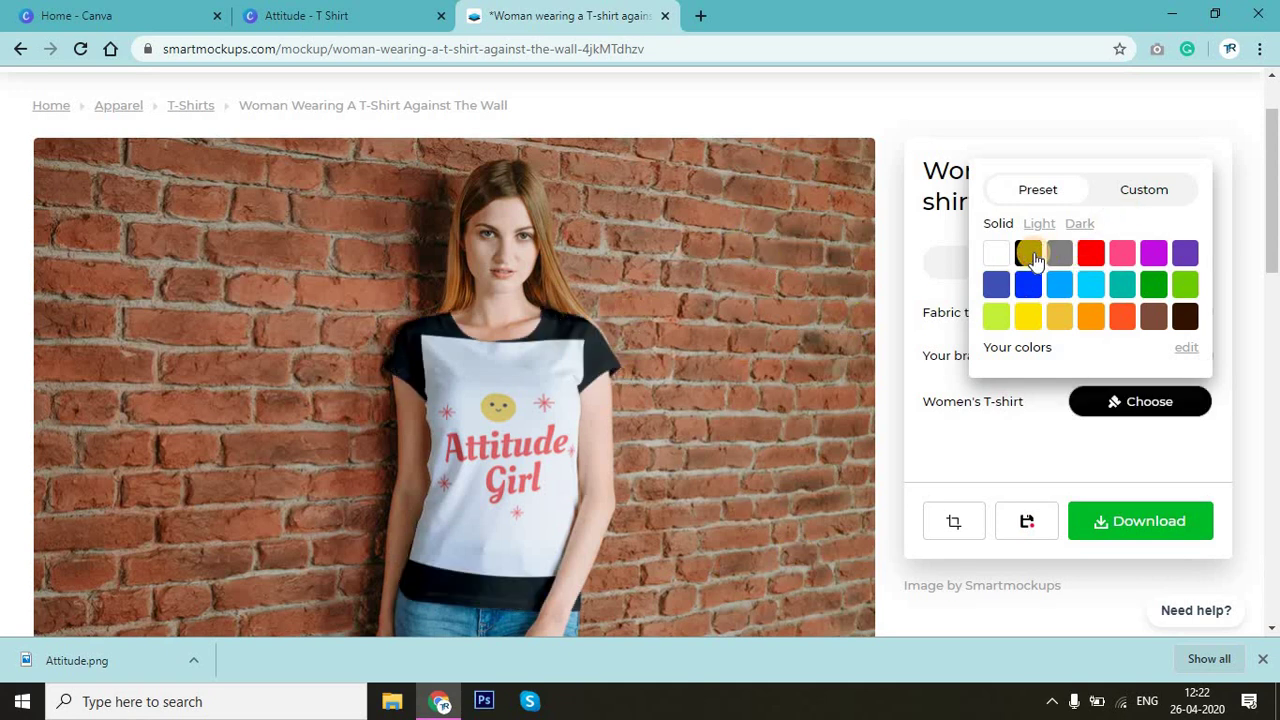
click(1092, 256)
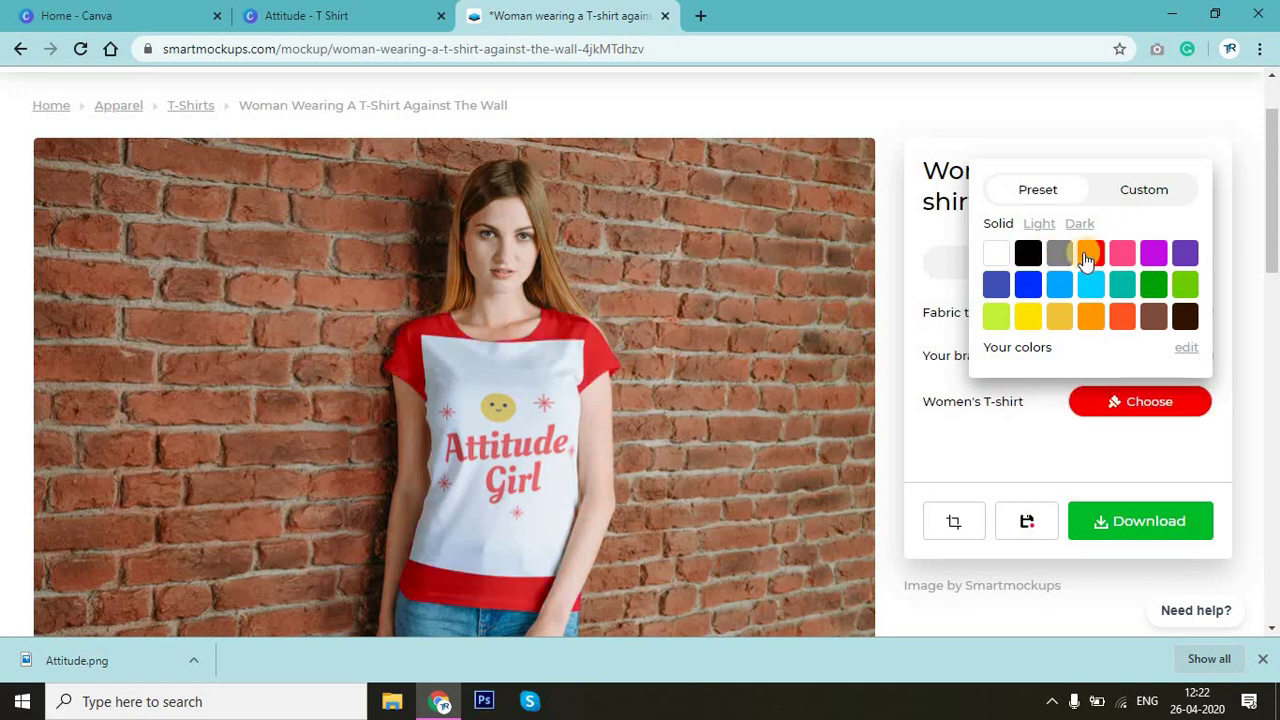
click(1066, 258)
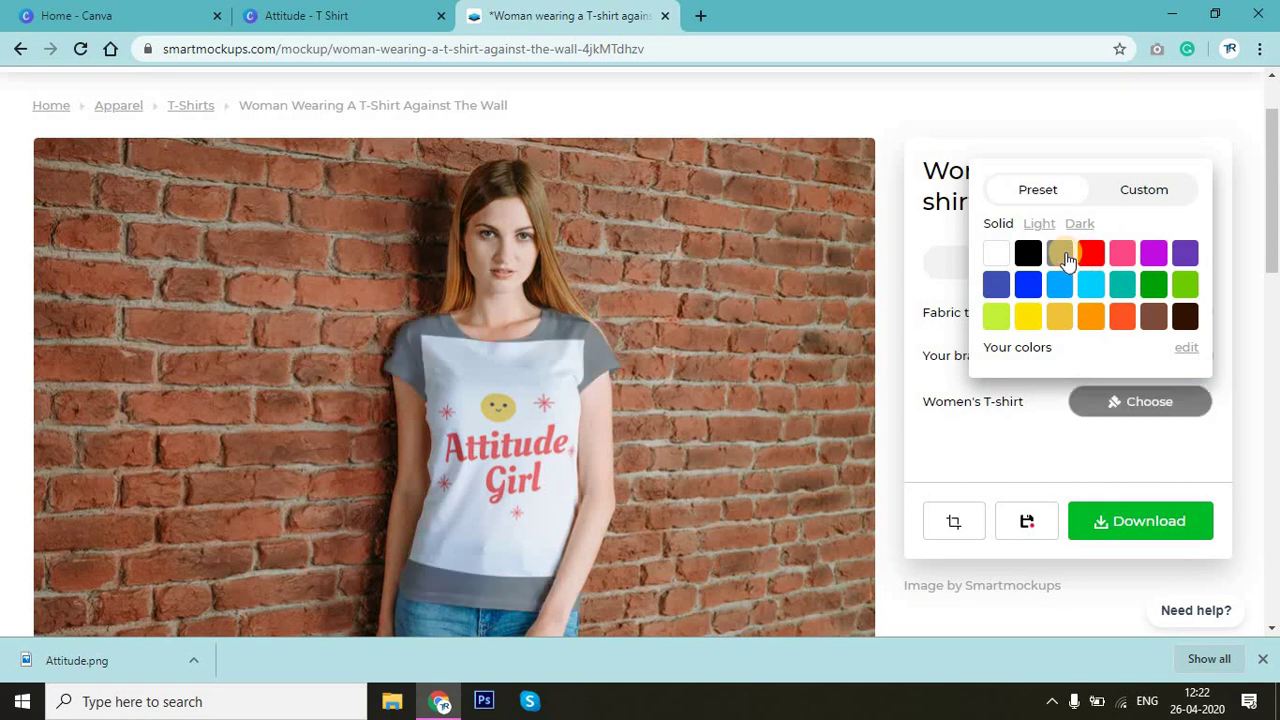
click(997, 256)
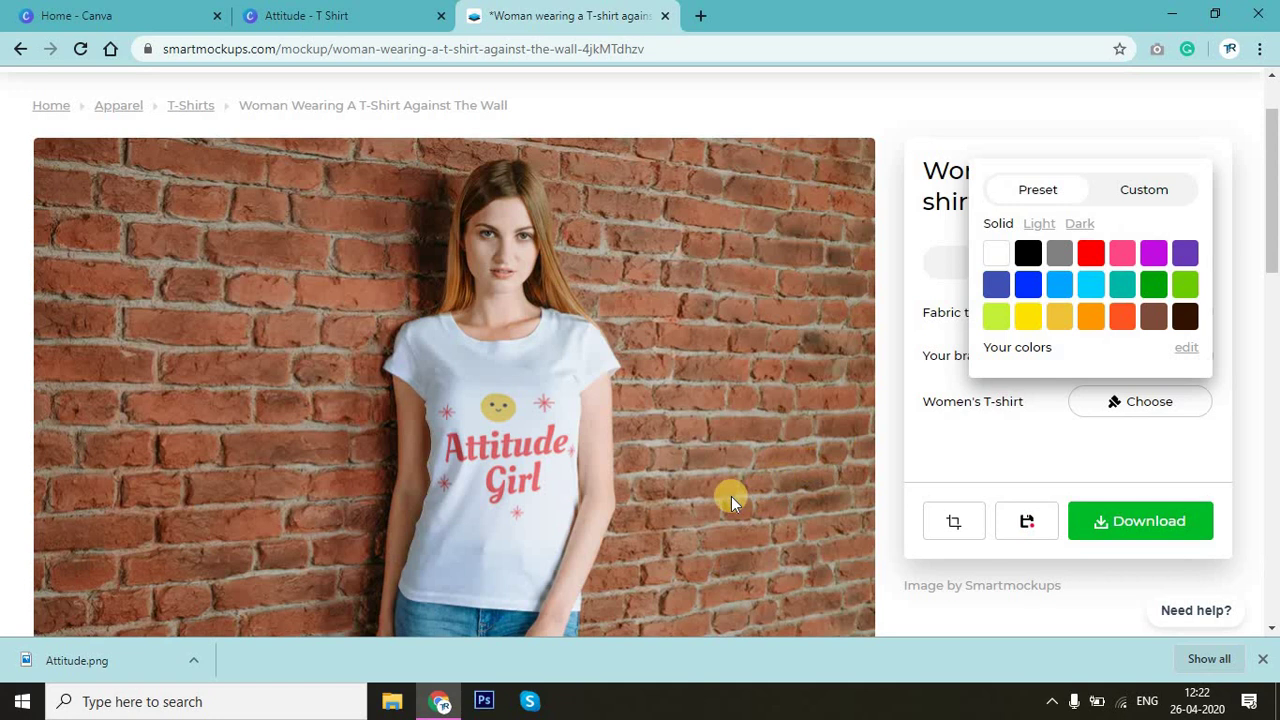
click(975, 432)
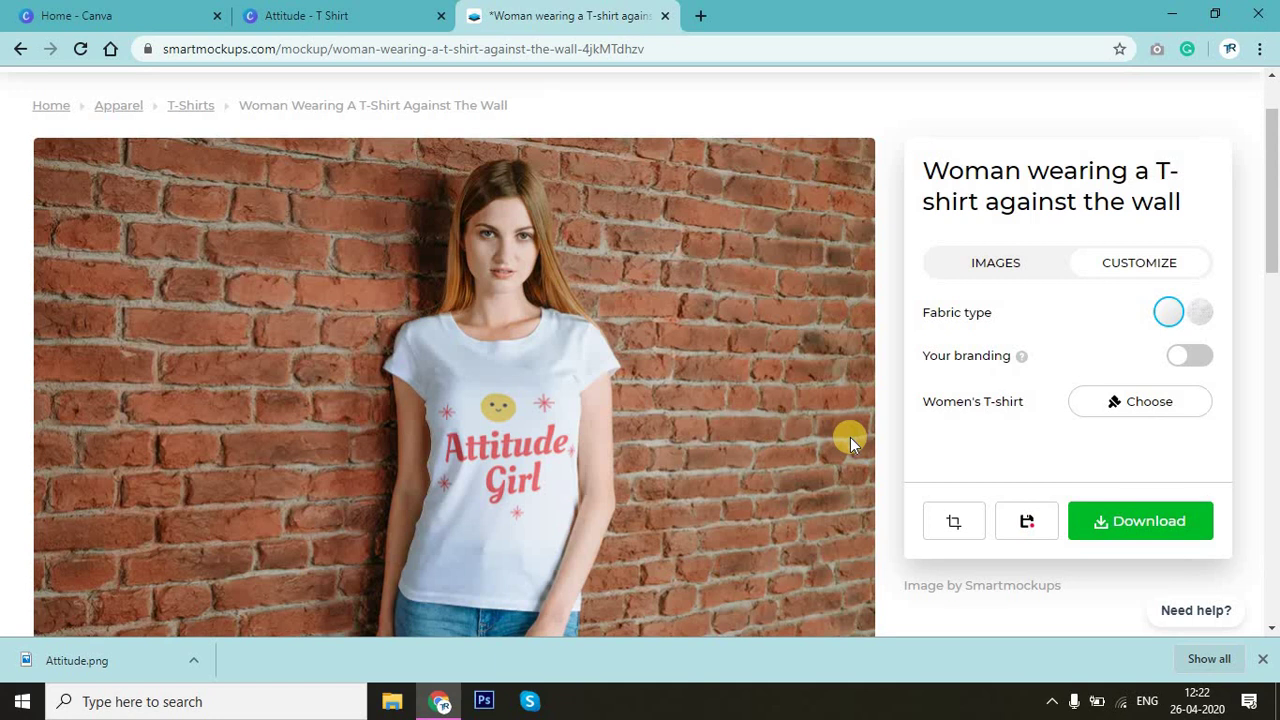
click(352, 15)
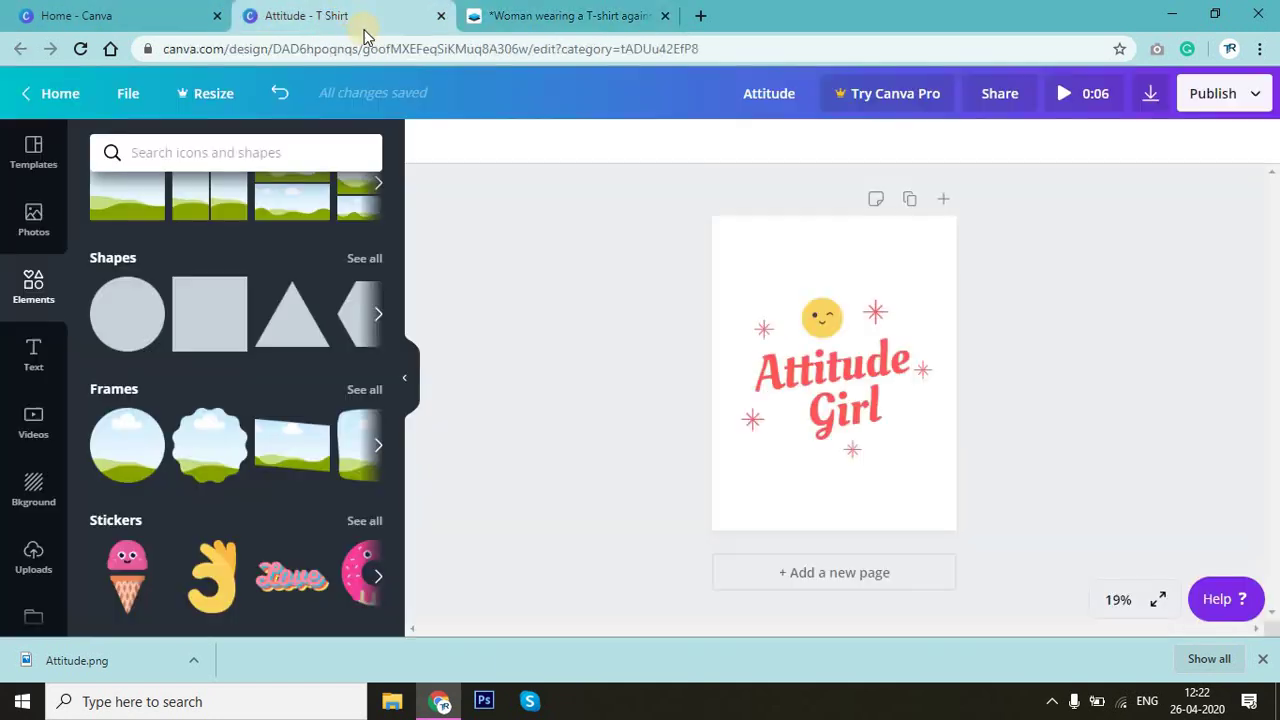
click(576, 16)
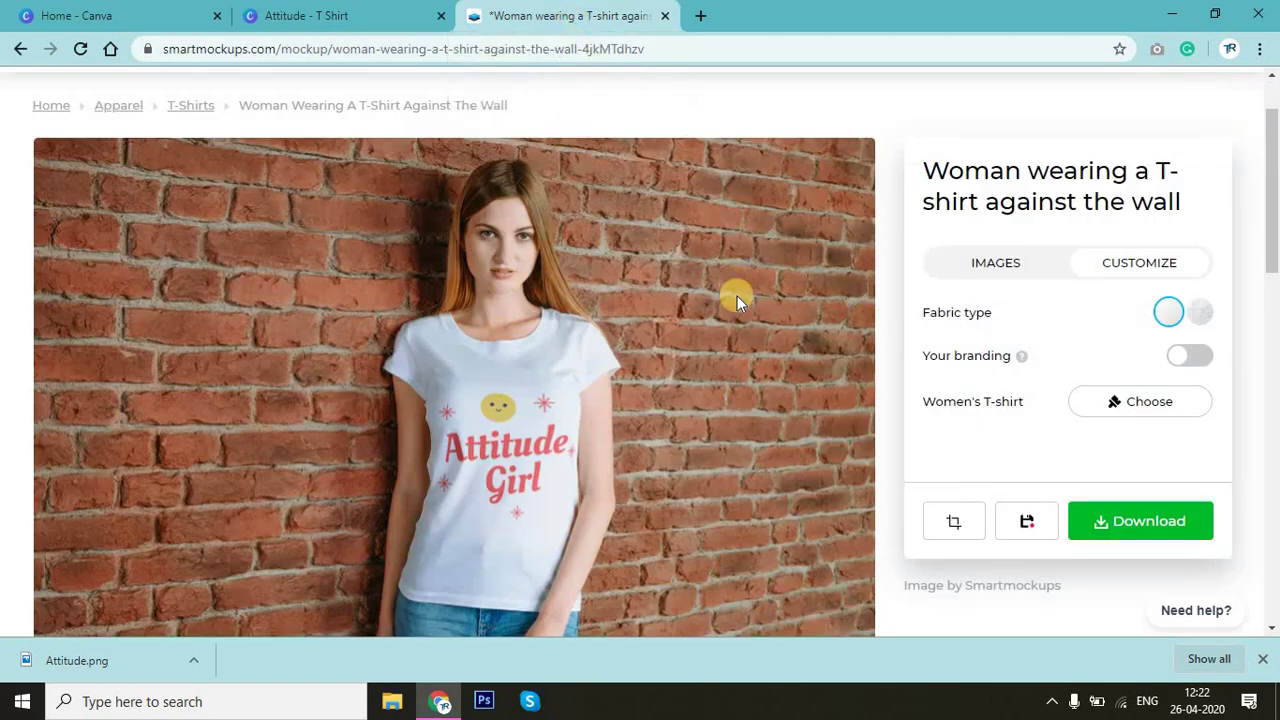